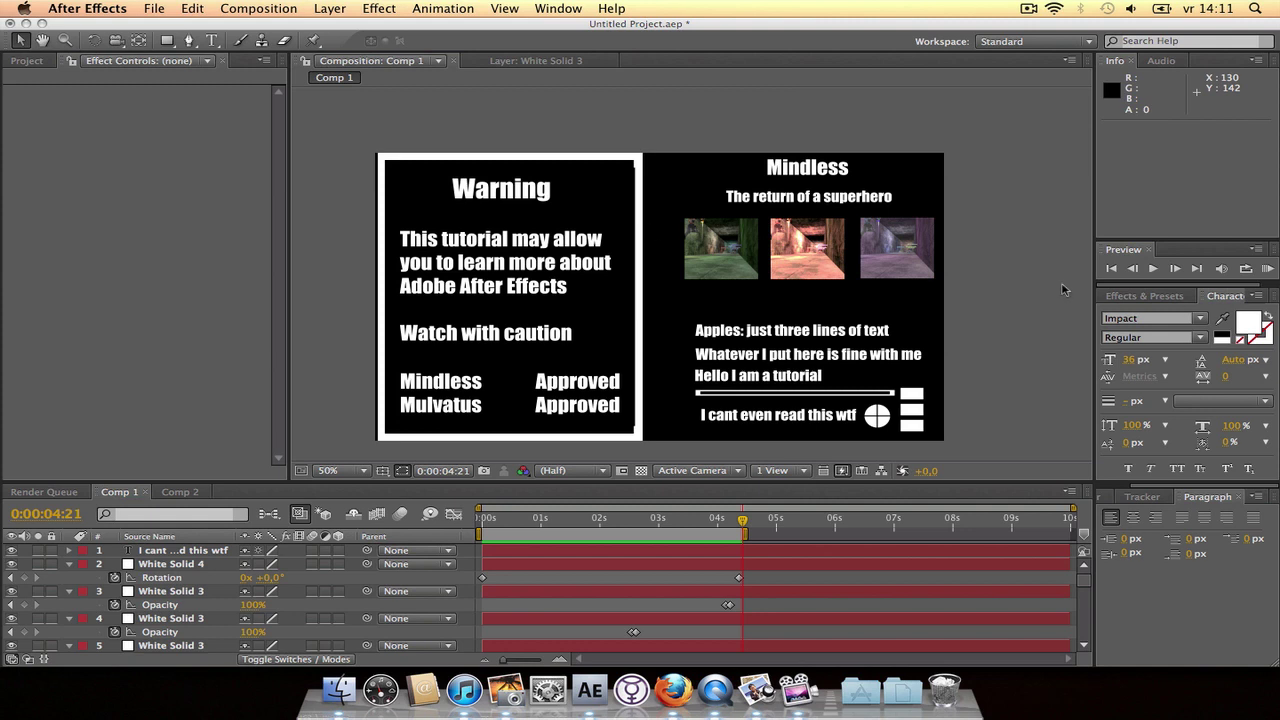
# - Preview the current composition, then return the playhead to about the 2-second mark
pyautogui.rightClick(981, 300)
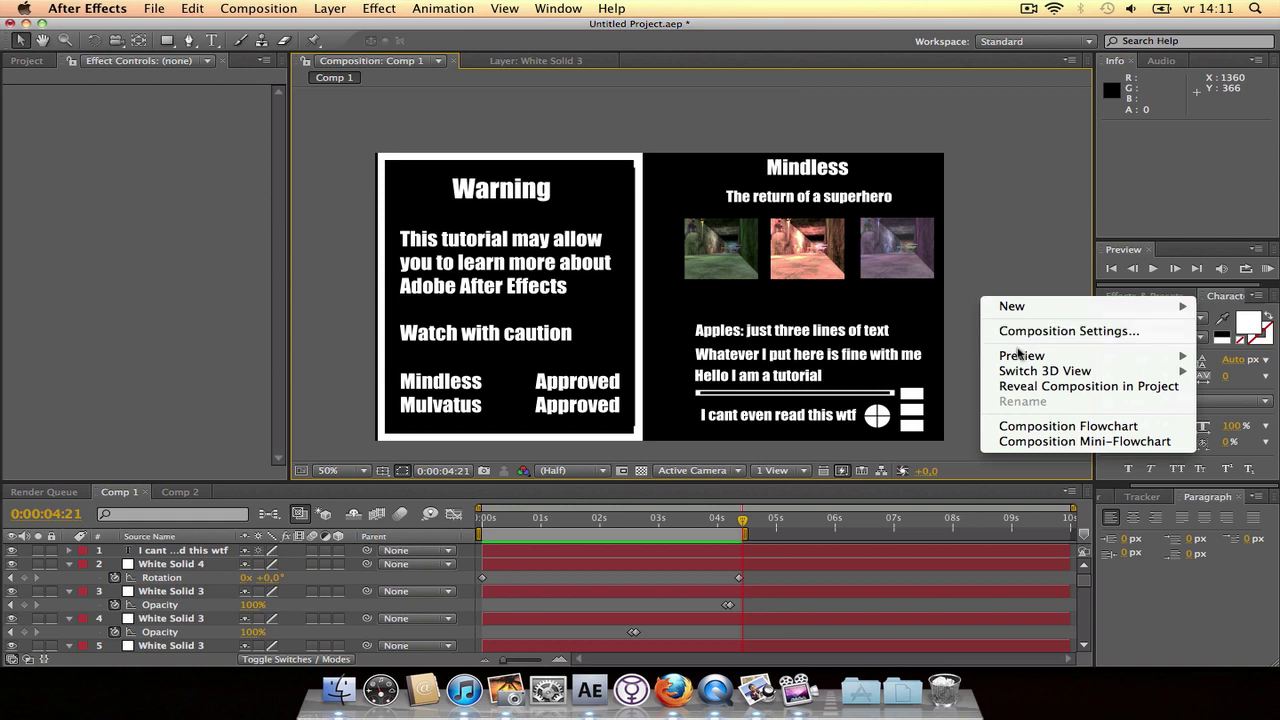
pyautogui.moveTo(1020, 356)
pyautogui.click(954, 362)
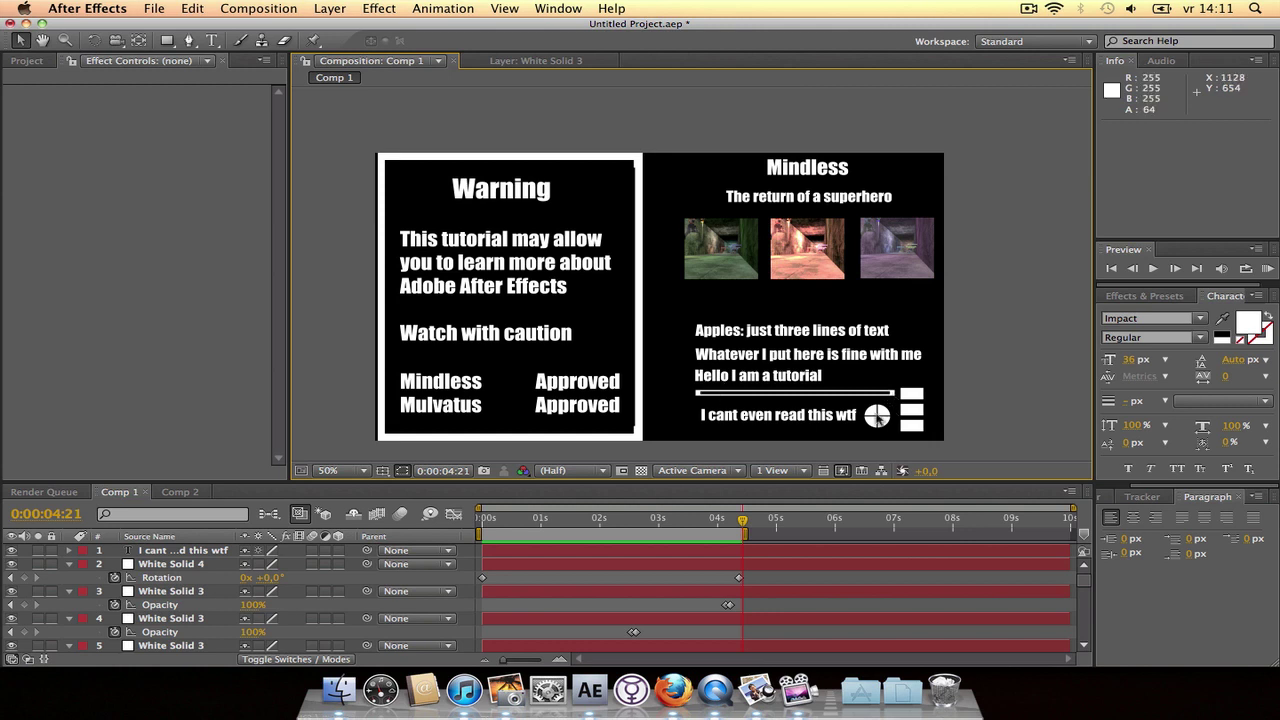
pyautogui.moveTo(742, 520); pyautogui.dragTo(657, 521)
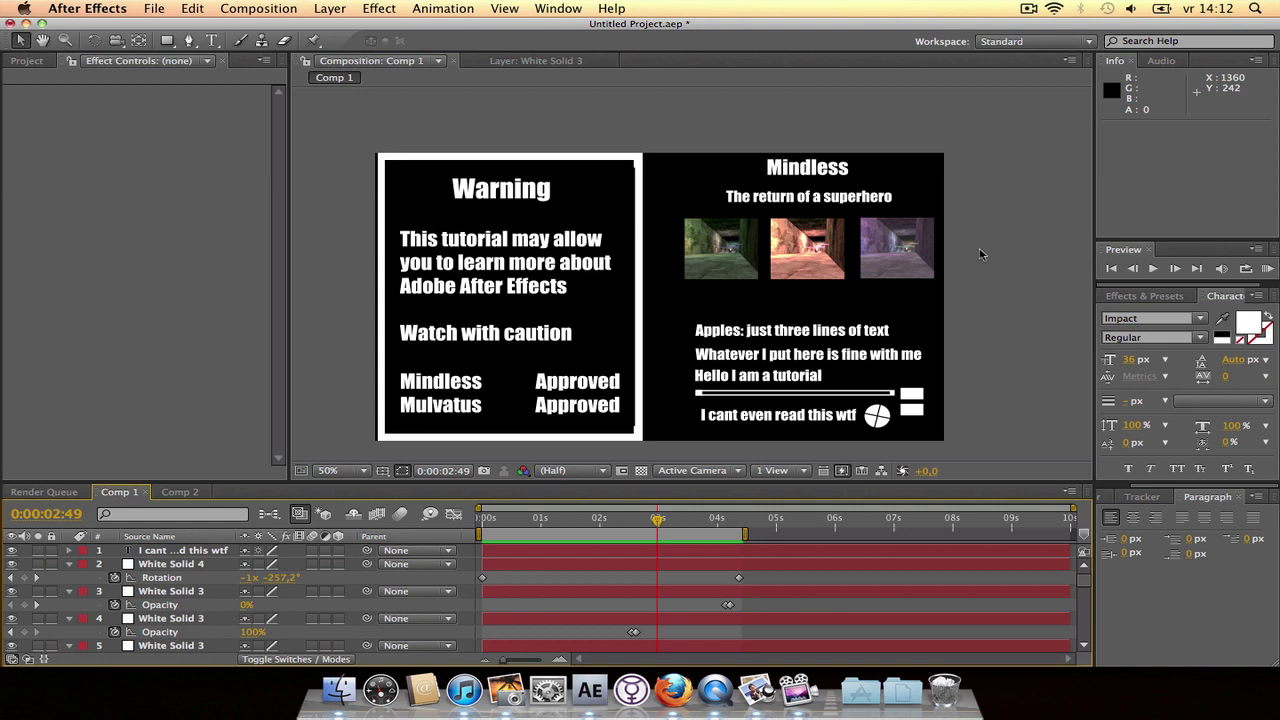
# - Create Comp 3 as an HD 1280×720 composition at 50 fps, 10 seconds long
pyautogui.click(252, 9)
pyautogui.click(249, 29)
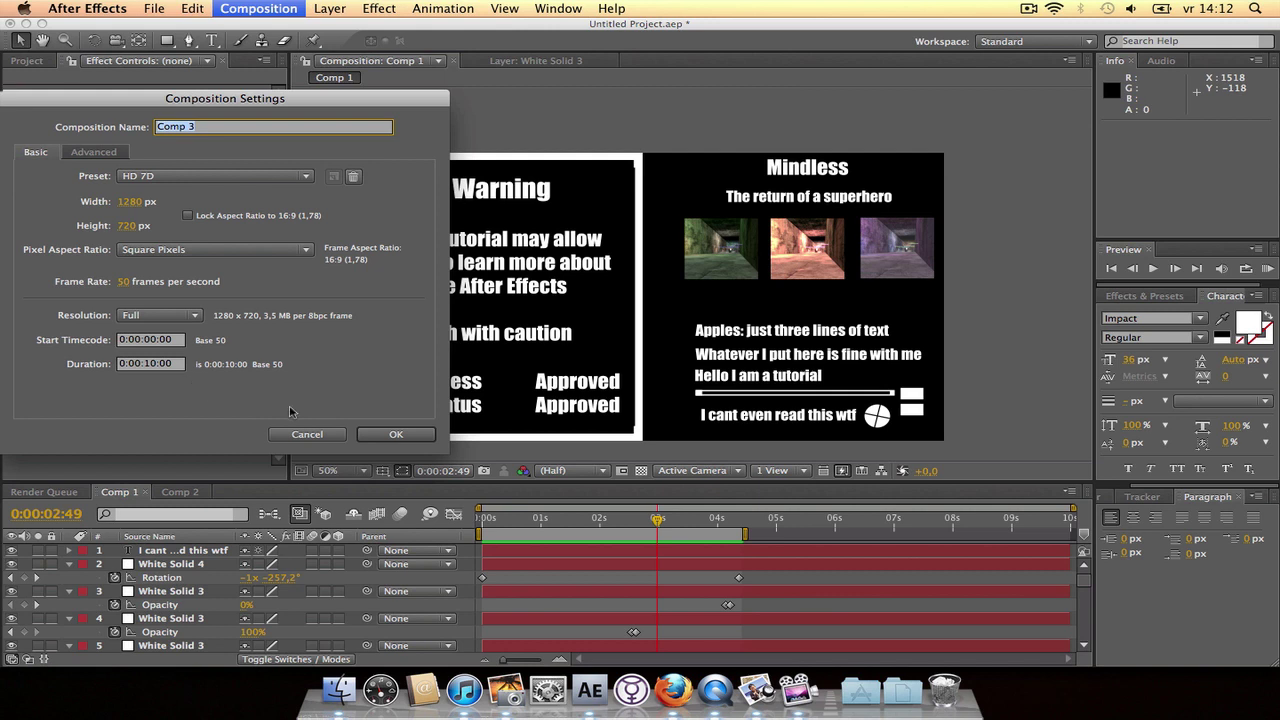
pyautogui.click(392, 434)
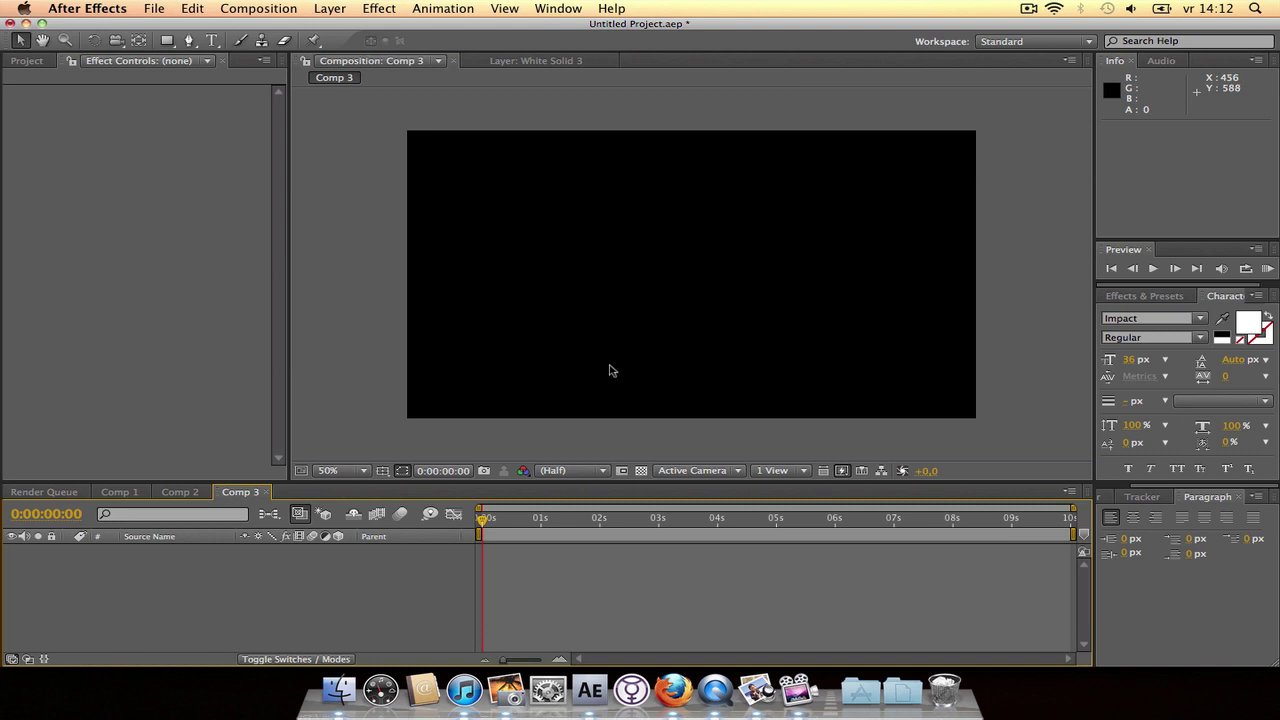
# - Add a 640×700 white solid and move it to the frame's left side
pyautogui.press('super+y')
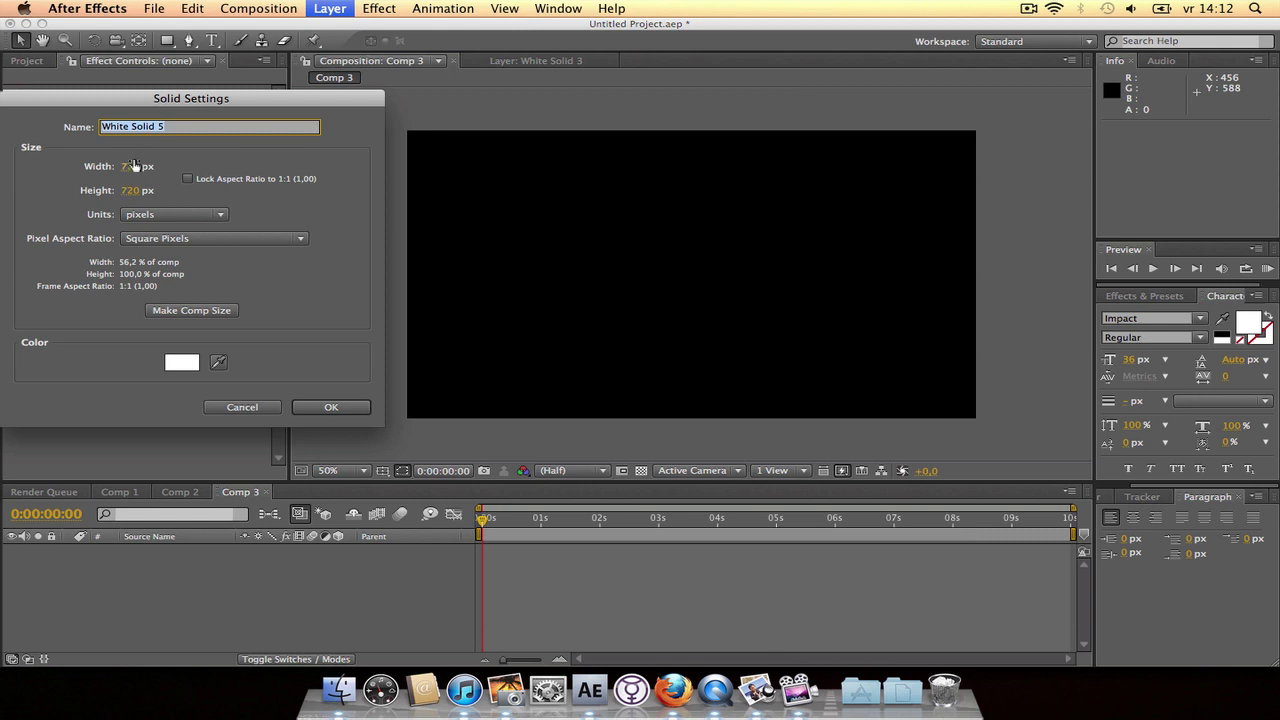
pyautogui.click(135, 167)
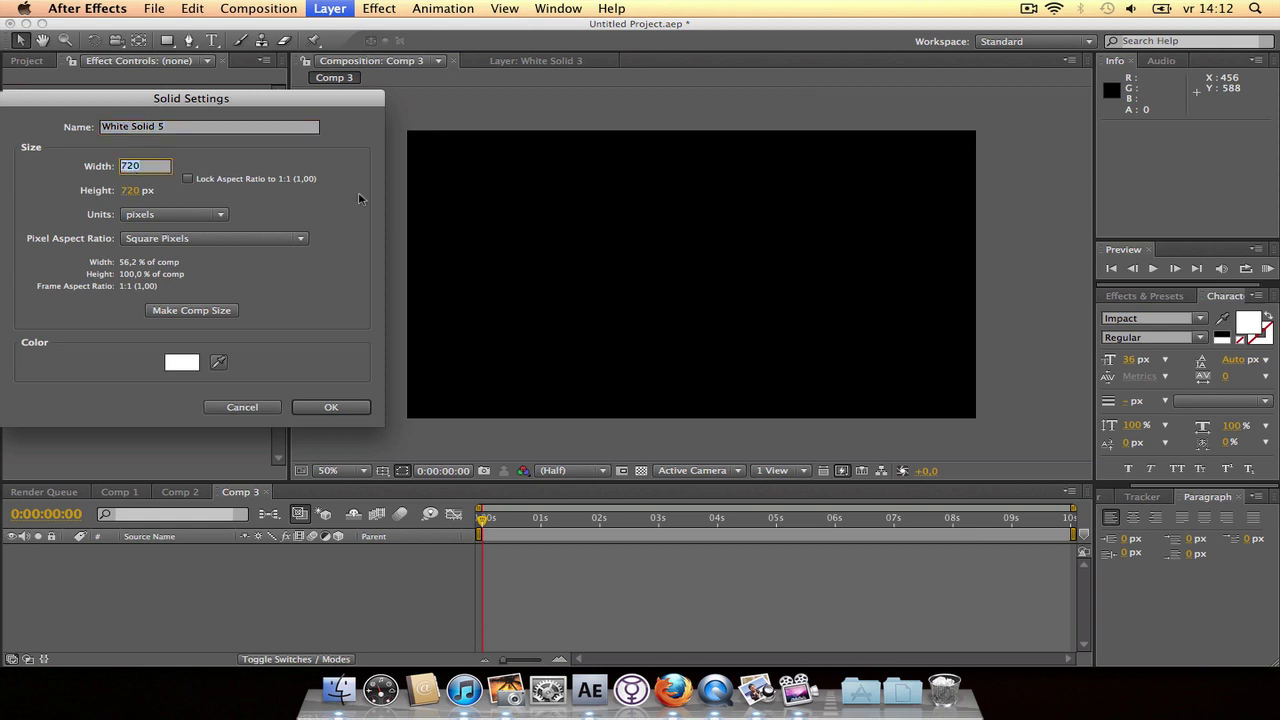
pyautogui.write('640')
pyautogui.click(135, 191)
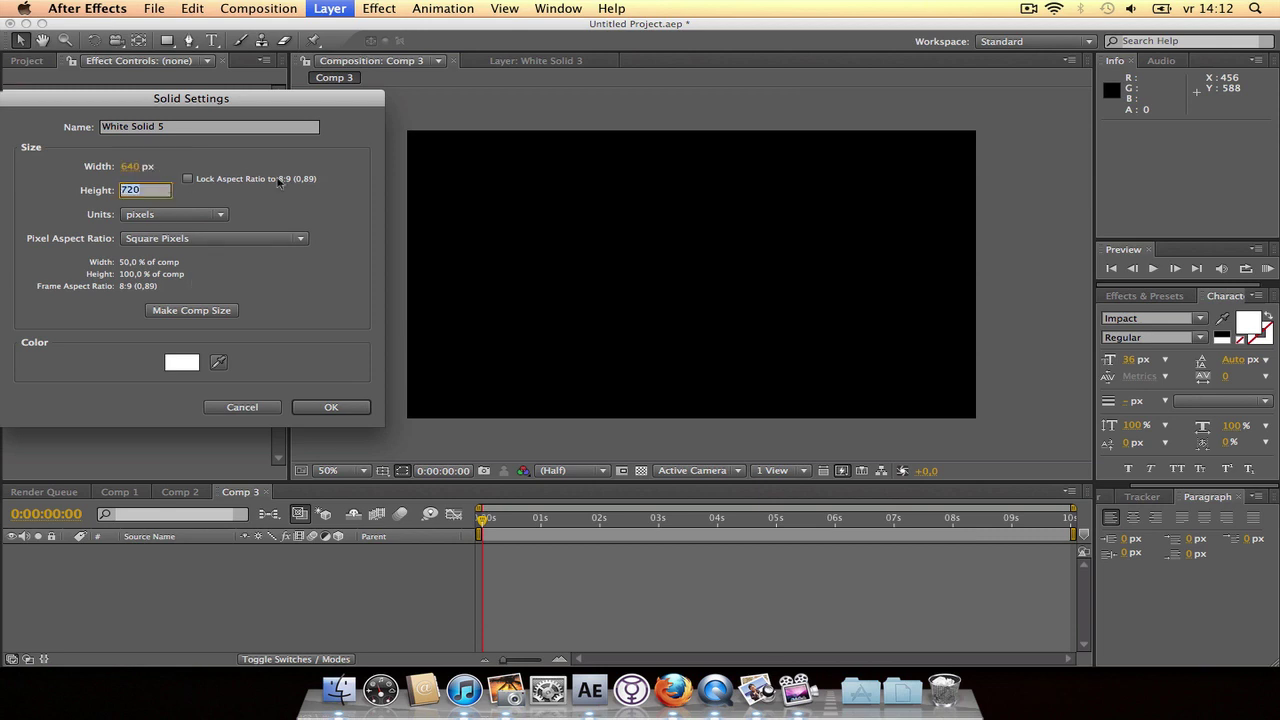
pyautogui.write('700')
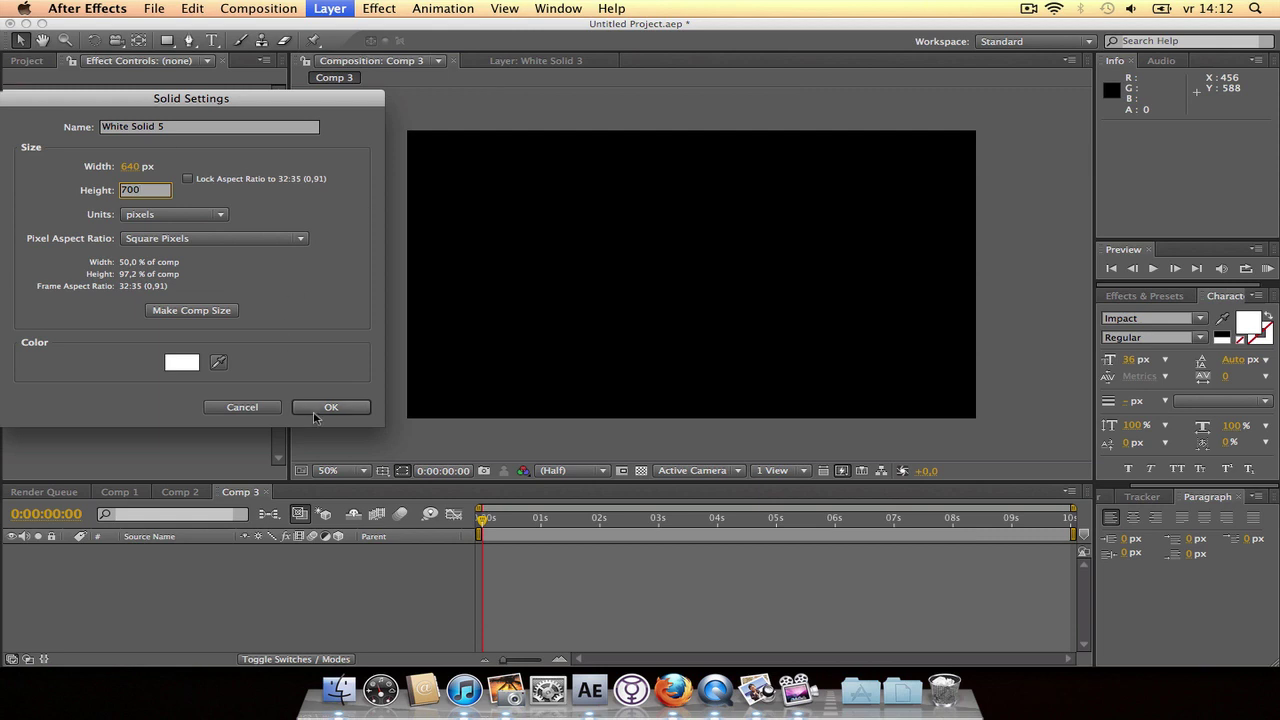
pyautogui.click(318, 409)
pyautogui.moveTo(628, 330); pyautogui.dragTo(533, 330)
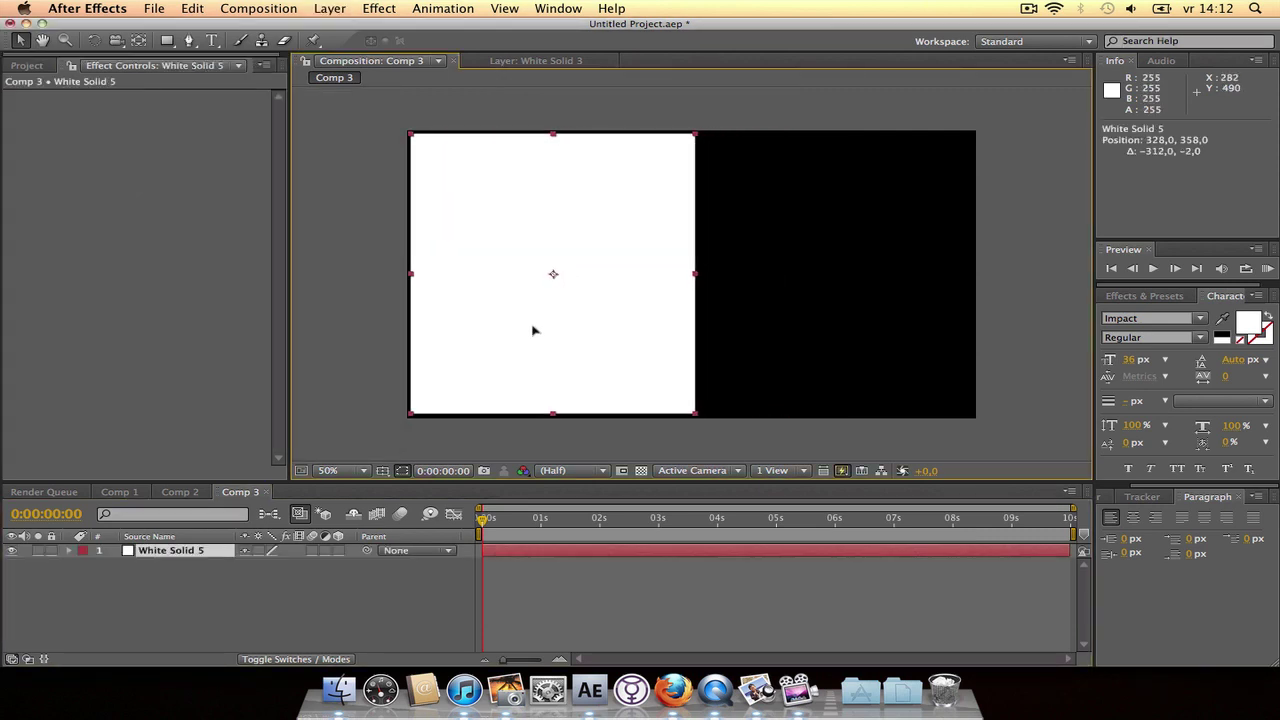
# - Show the Title/Action Safe guides and narrow the white solid to 94% width
pyautogui.click(383, 471)
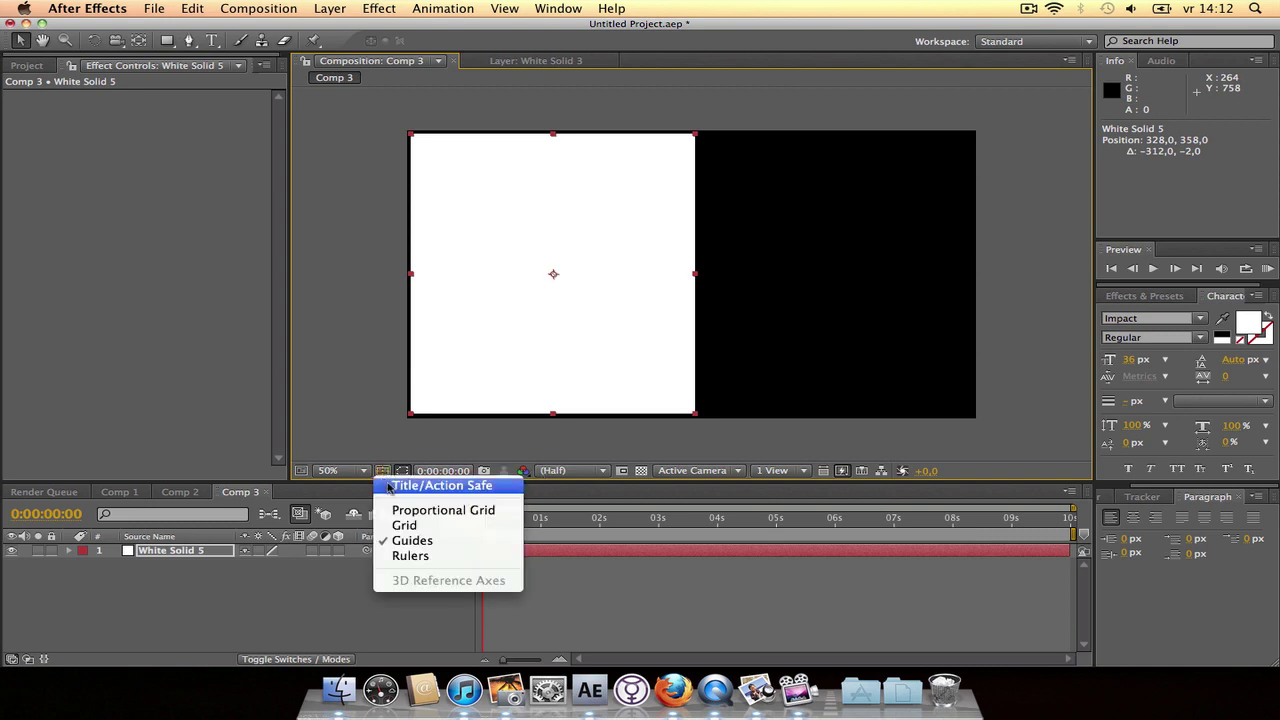
pyautogui.click(440, 485)
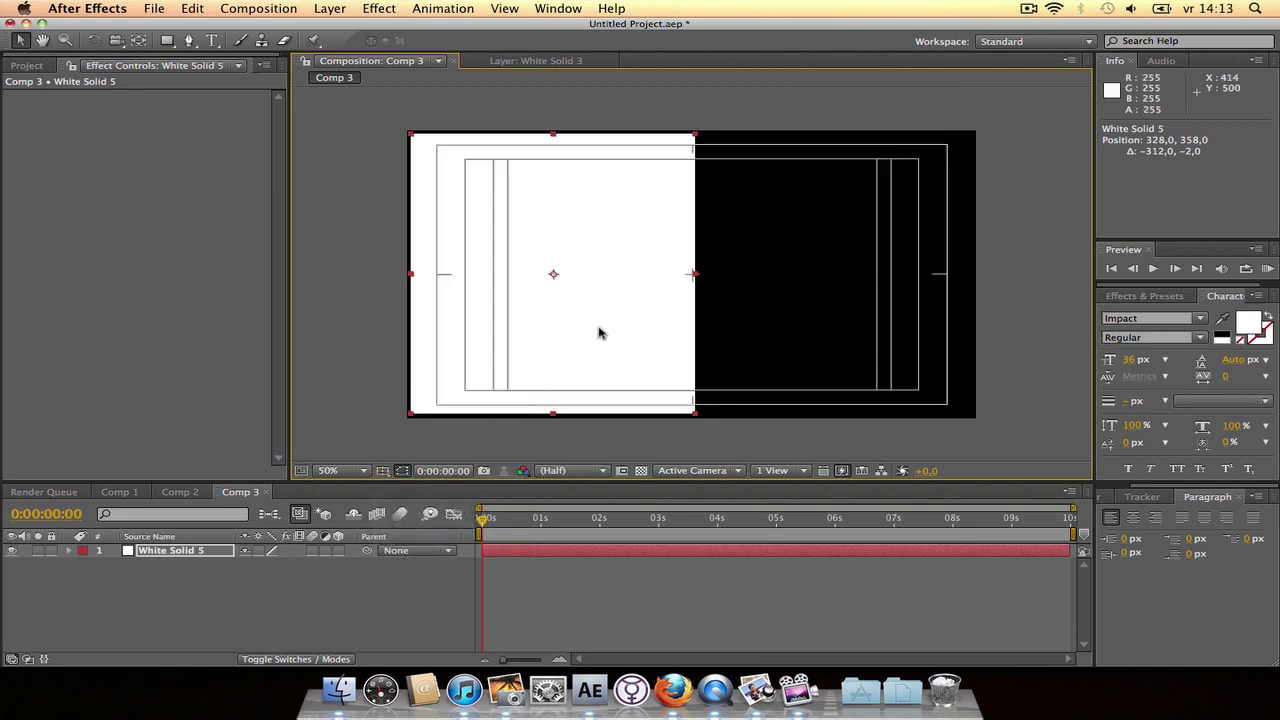
pyautogui.moveTo(695, 278); pyautogui.dragTo(613, 281)
pyautogui.click(349, 380)
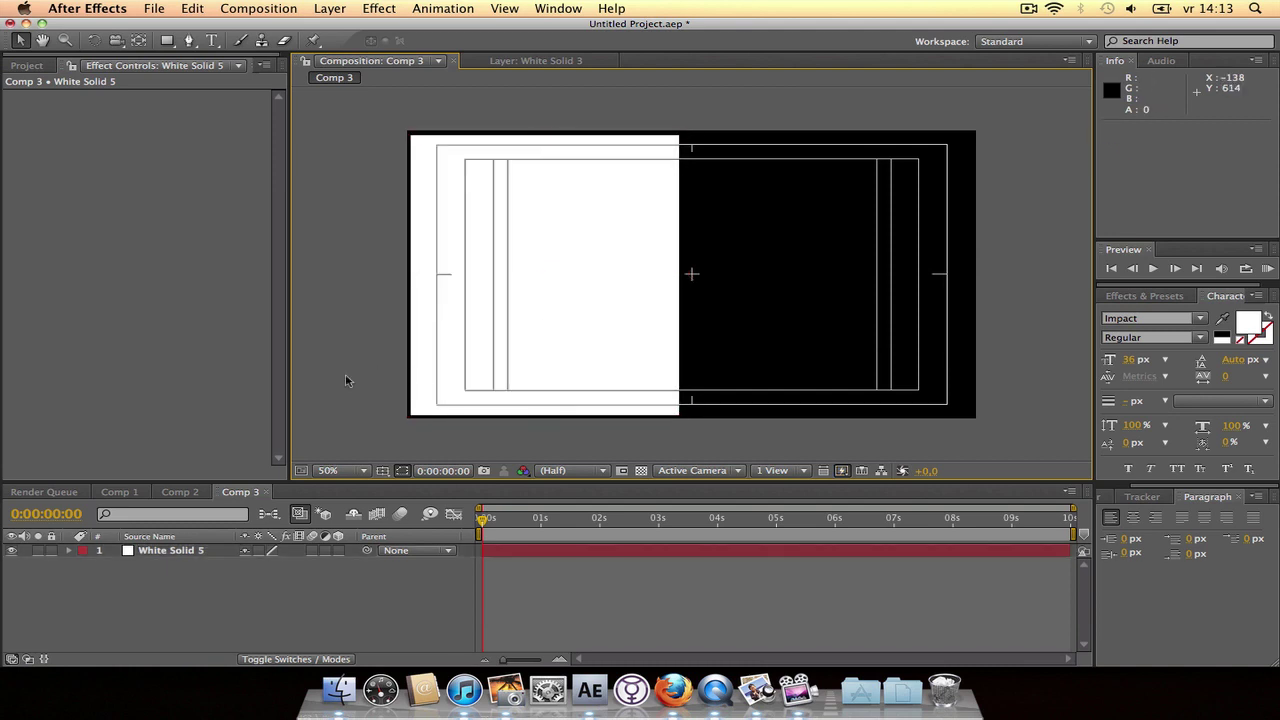
# - Mask White Solid 5, duplicate the mask as Mask 2 set to Subtract, and shrink it inward
pyautogui.click(172, 551)
pyautogui.click(168, 41)
pyautogui.doubleClick(168, 41)
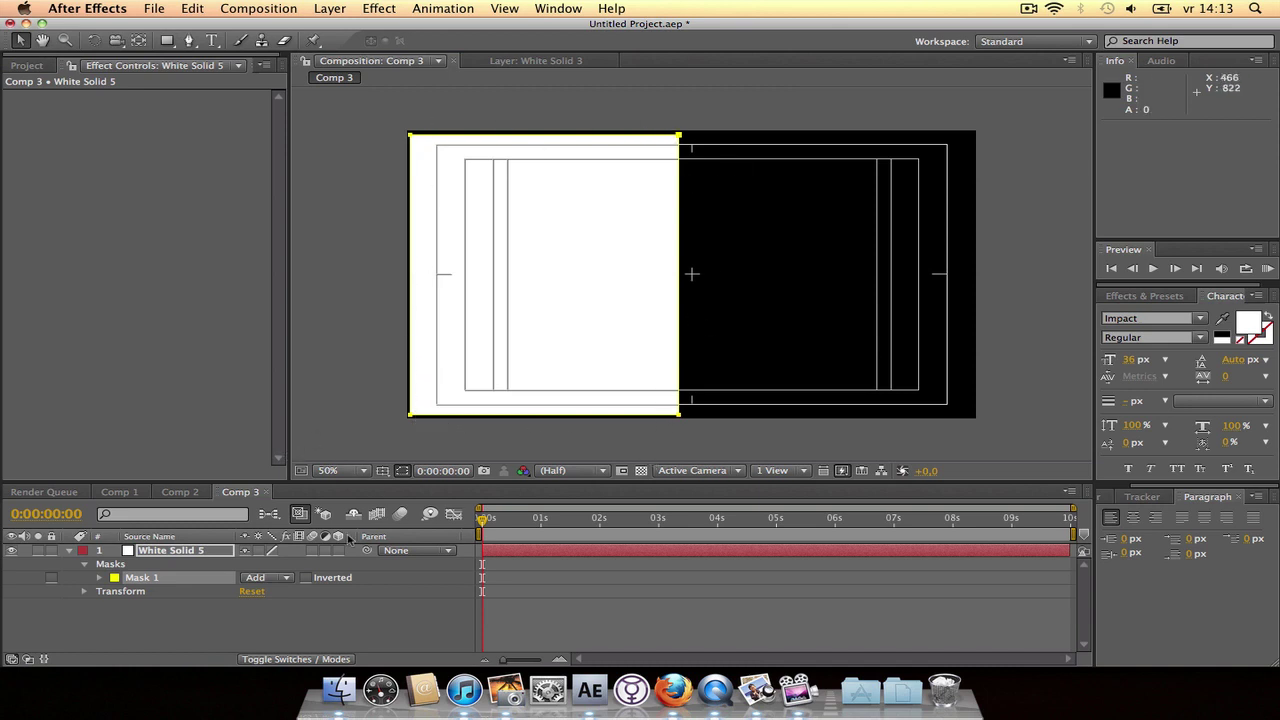
pyautogui.press('super+d')
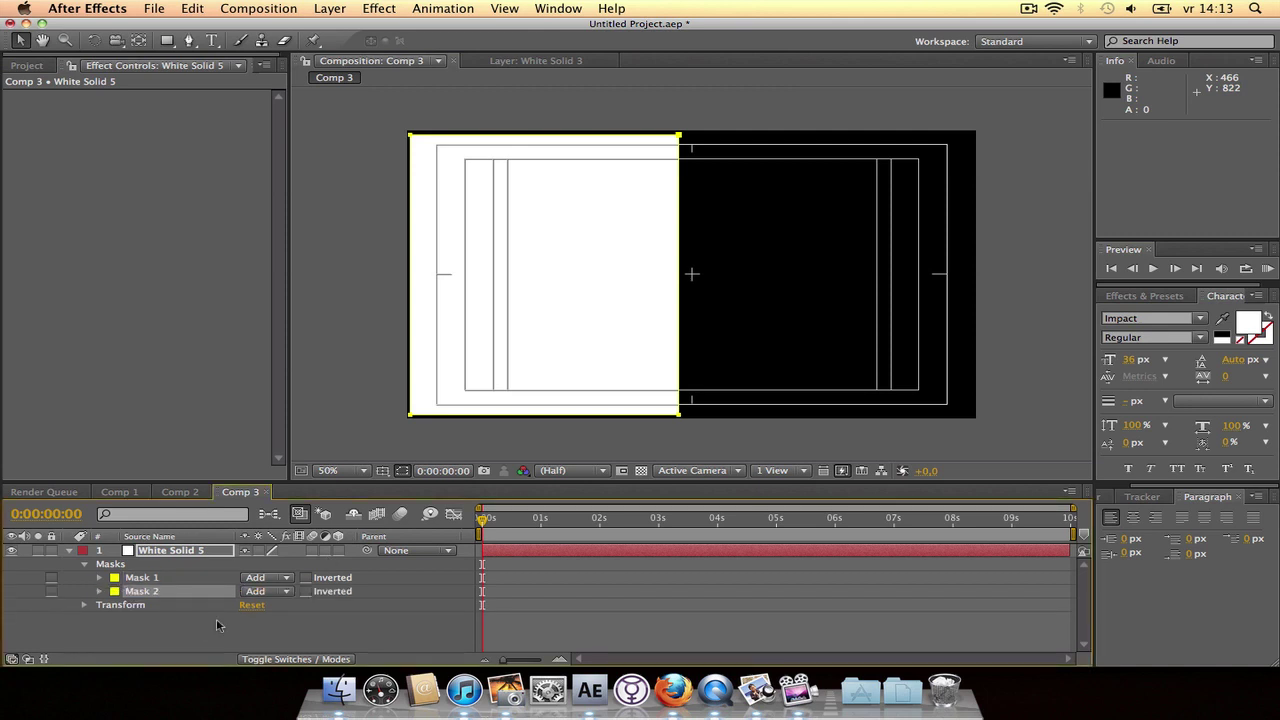
pyautogui.click(270, 592)
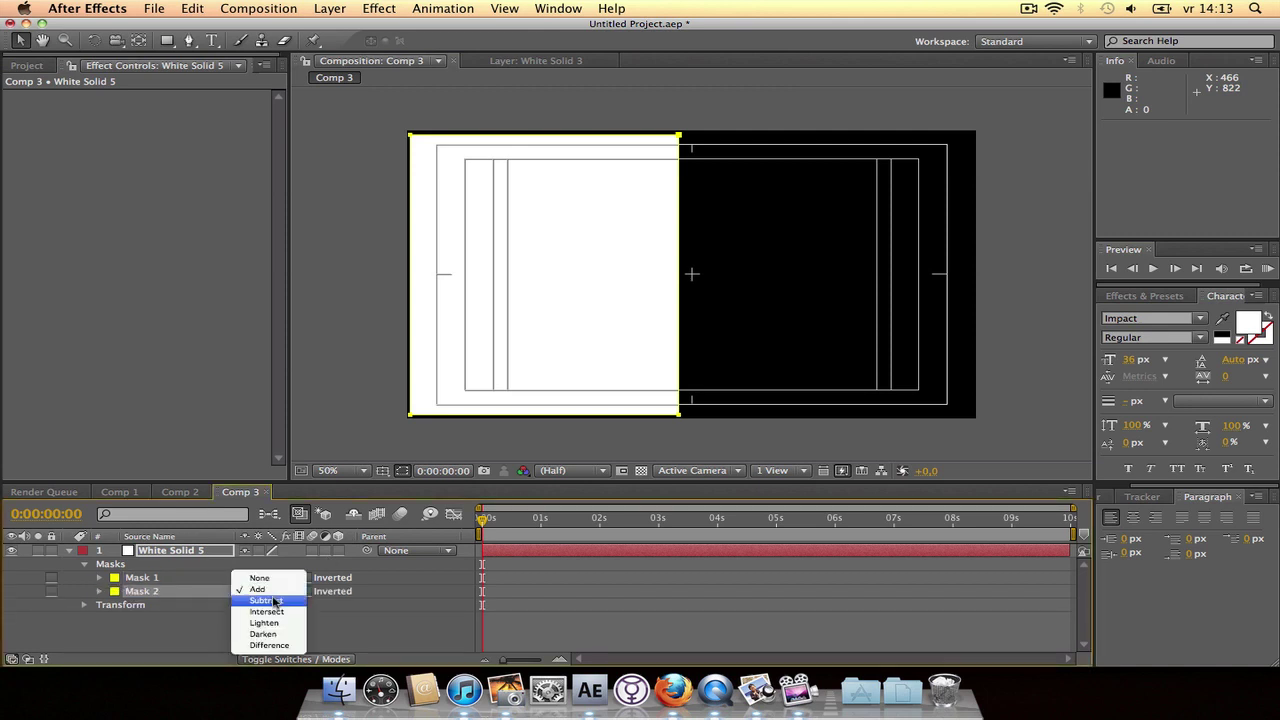
pyautogui.click(275, 601)
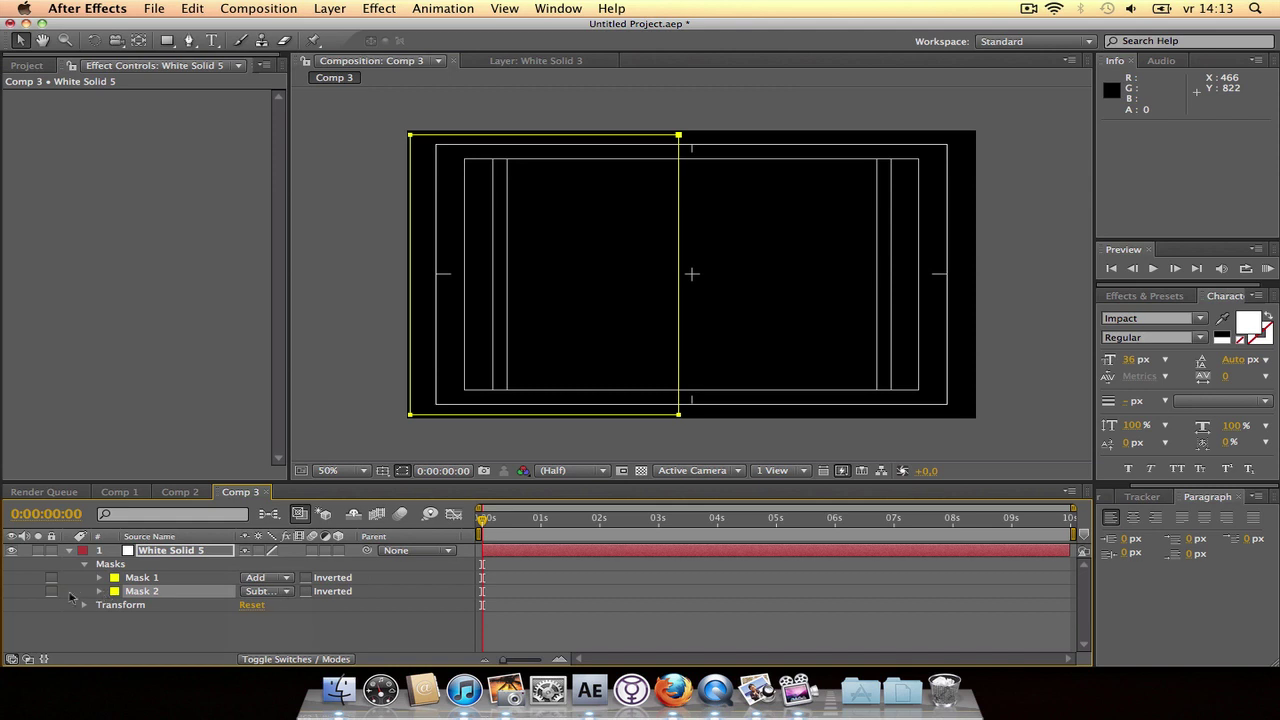
pyautogui.click(100, 591)
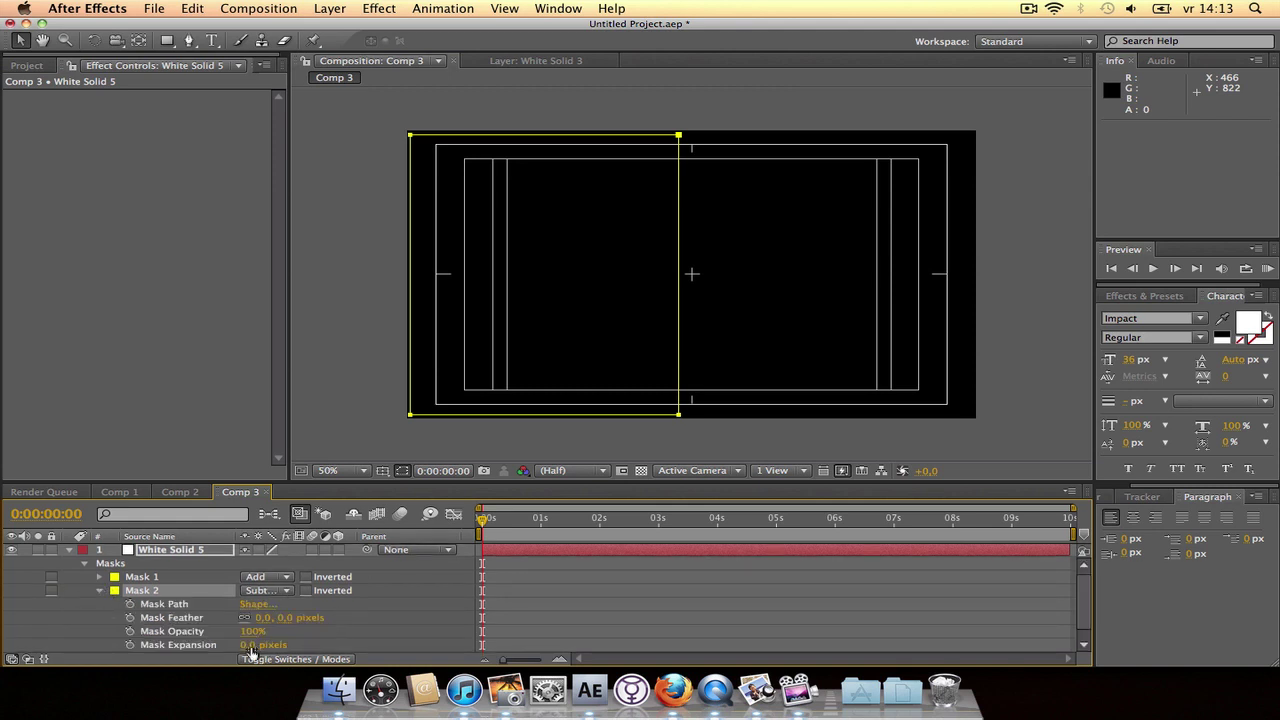
pyautogui.moveTo(250, 652); pyautogui.dragTo(242, 647)
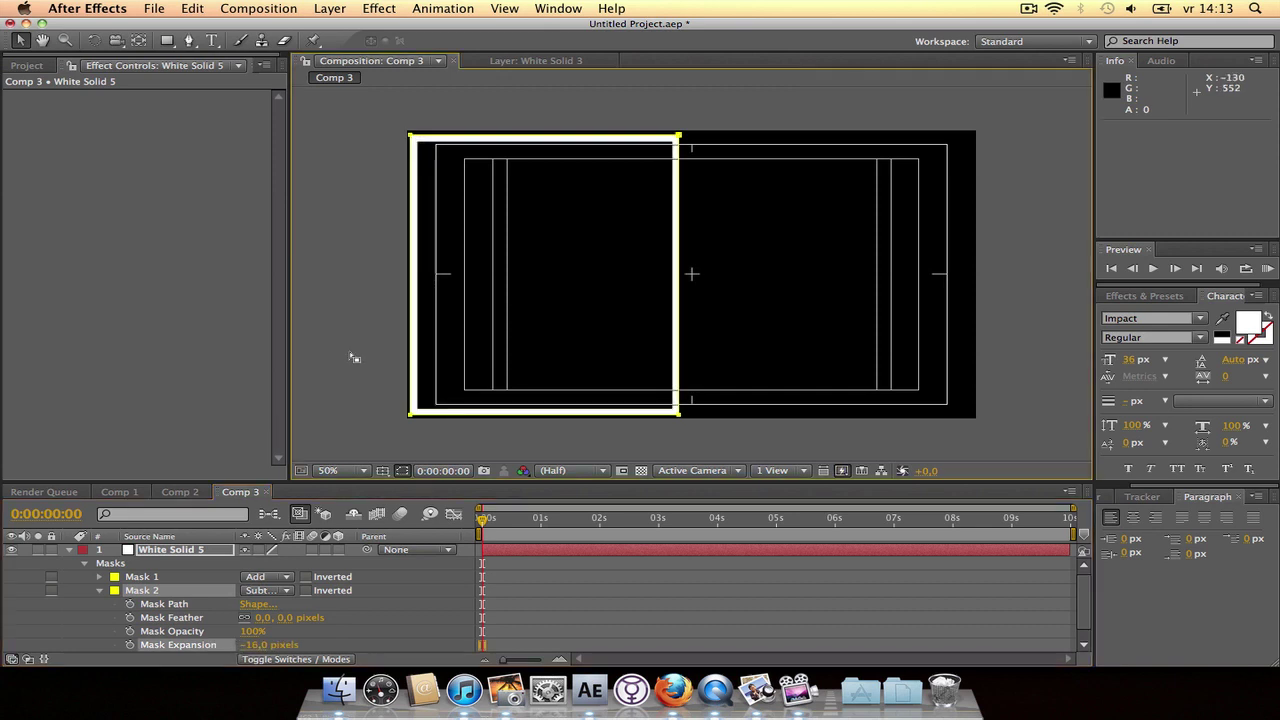
# - Deselect the solid and hide the Title/Action Safe guides
pyautogui.click(393, 352)
pyautogui.click(403, 472)
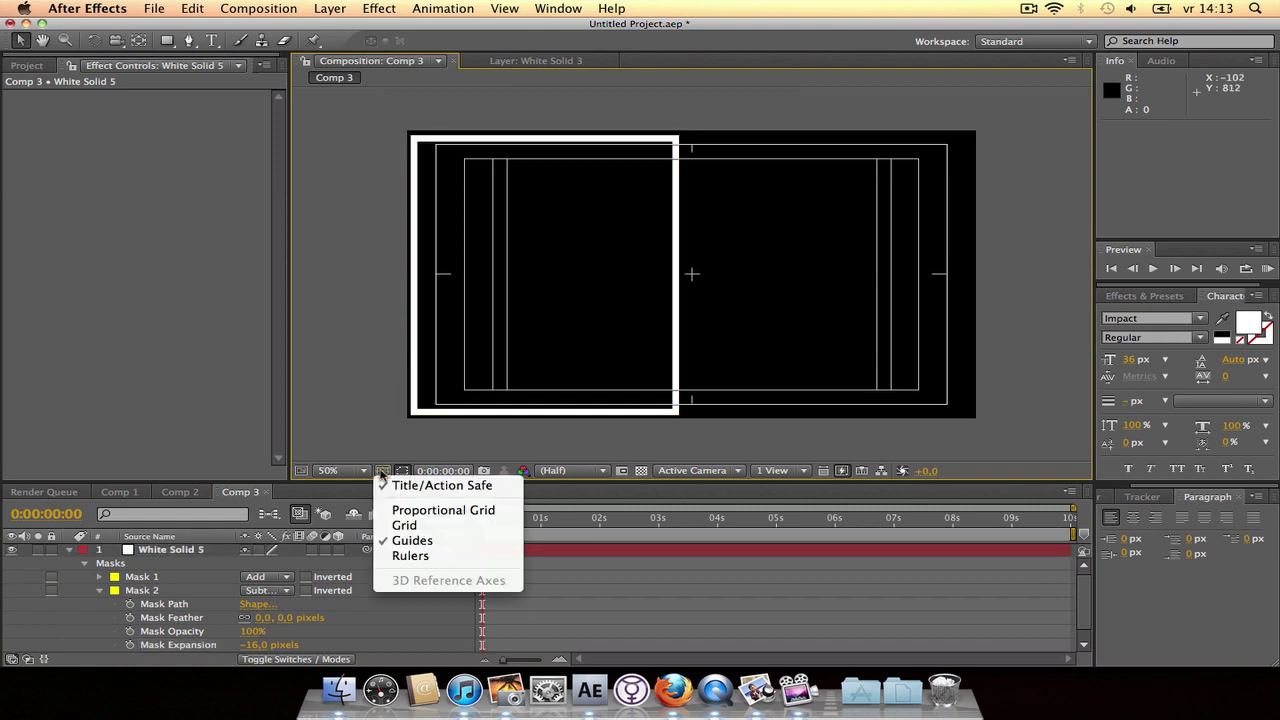
pyautogui.click(430, 486)
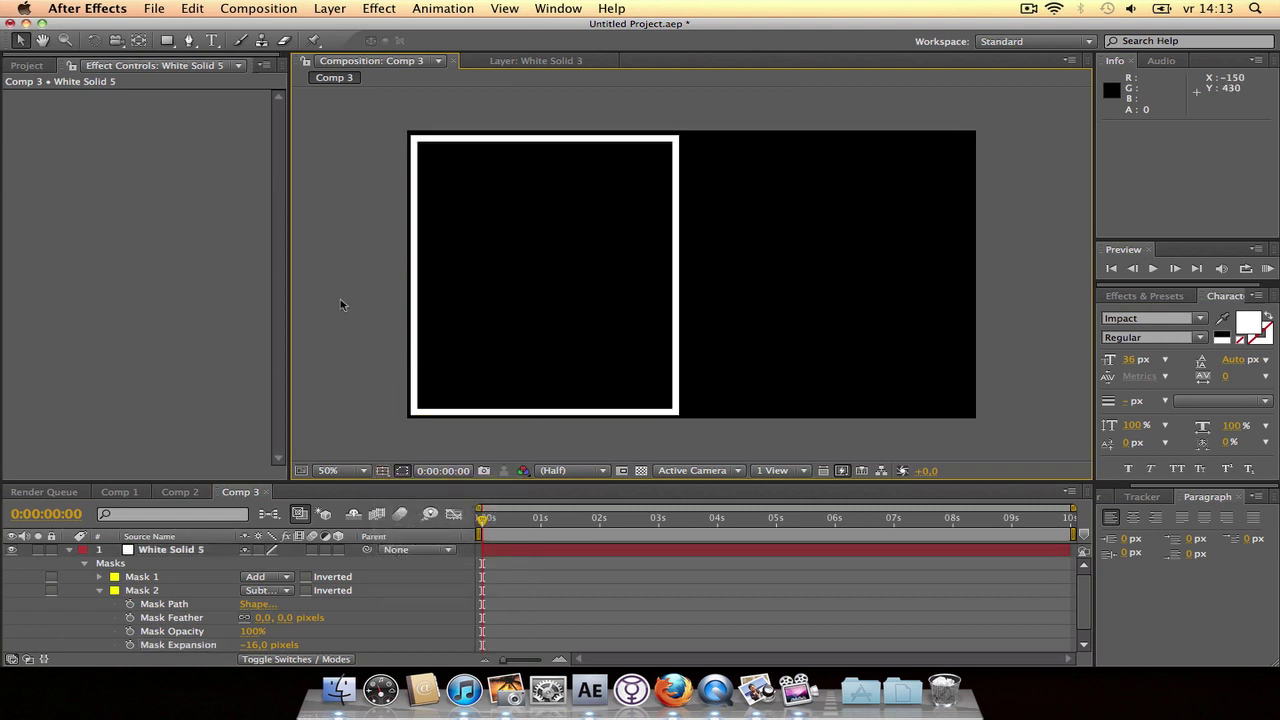
# - Add a 44 px 'Warning' heading near the top of the white border
pyautogui.click(212, 40)
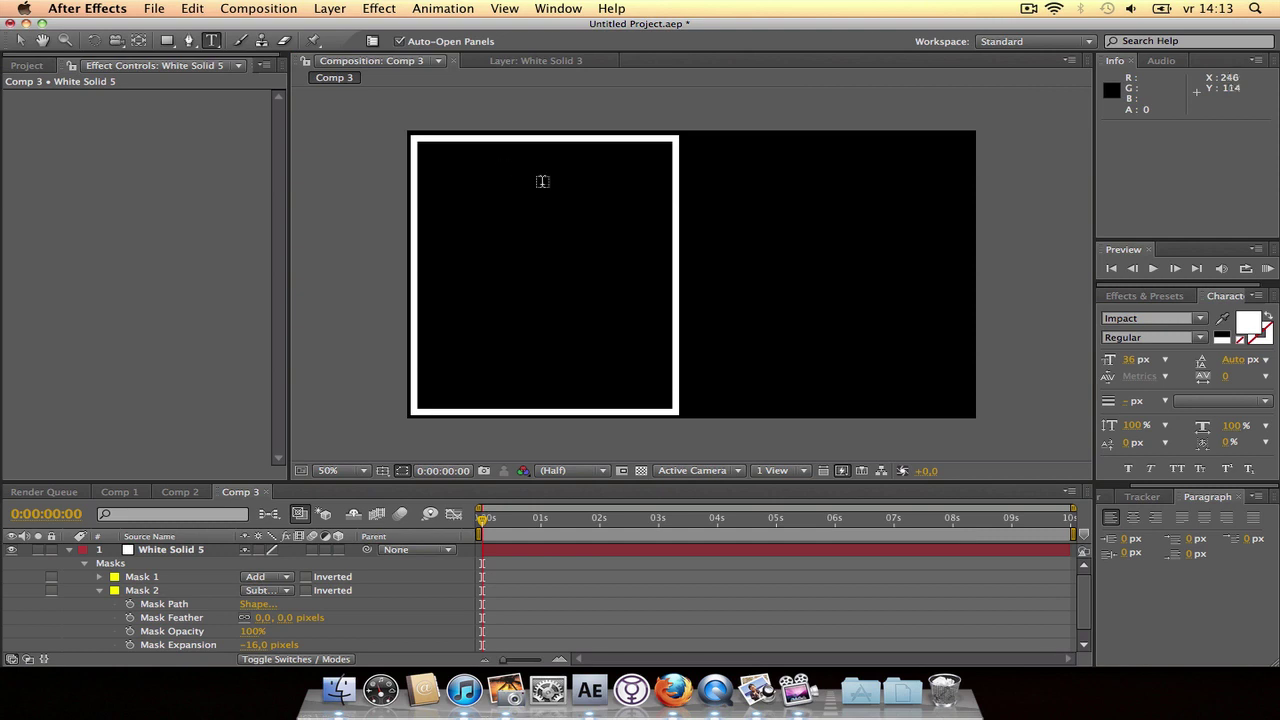
pyautogui.moveTo(1132, 360); pyautogui.dragTo(1140, 362)
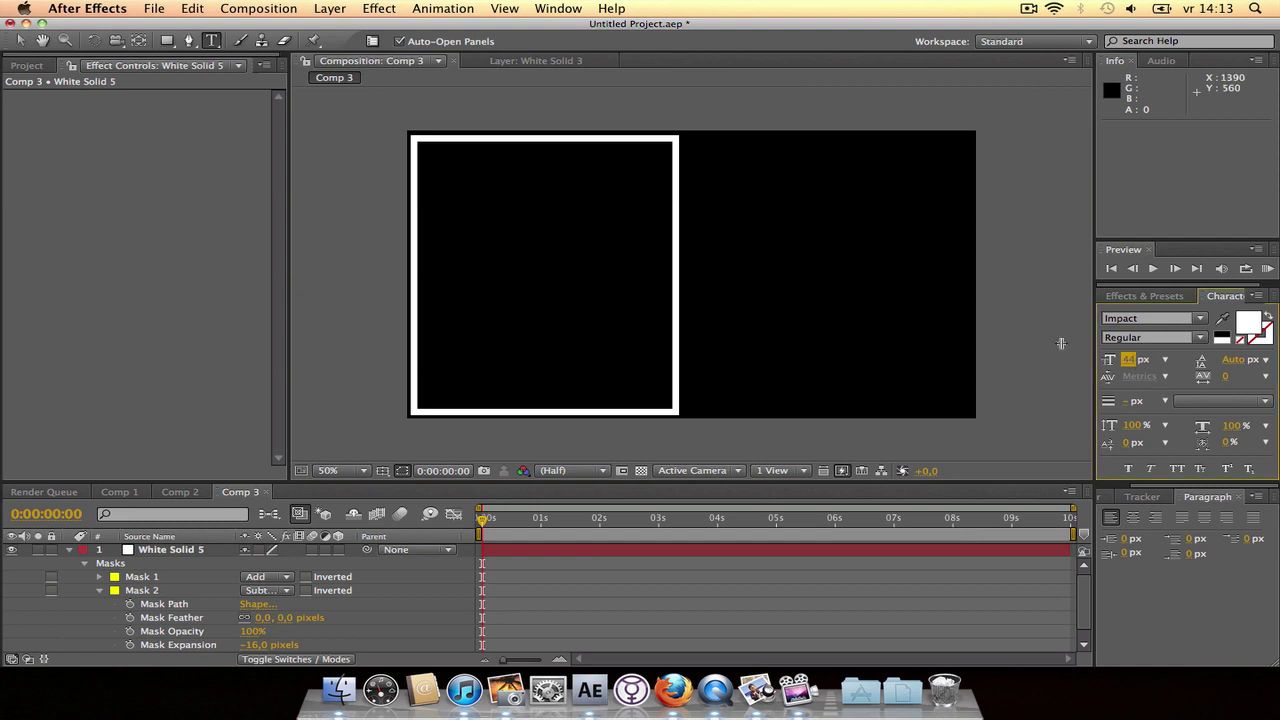
pyautogui.click(494, 163)
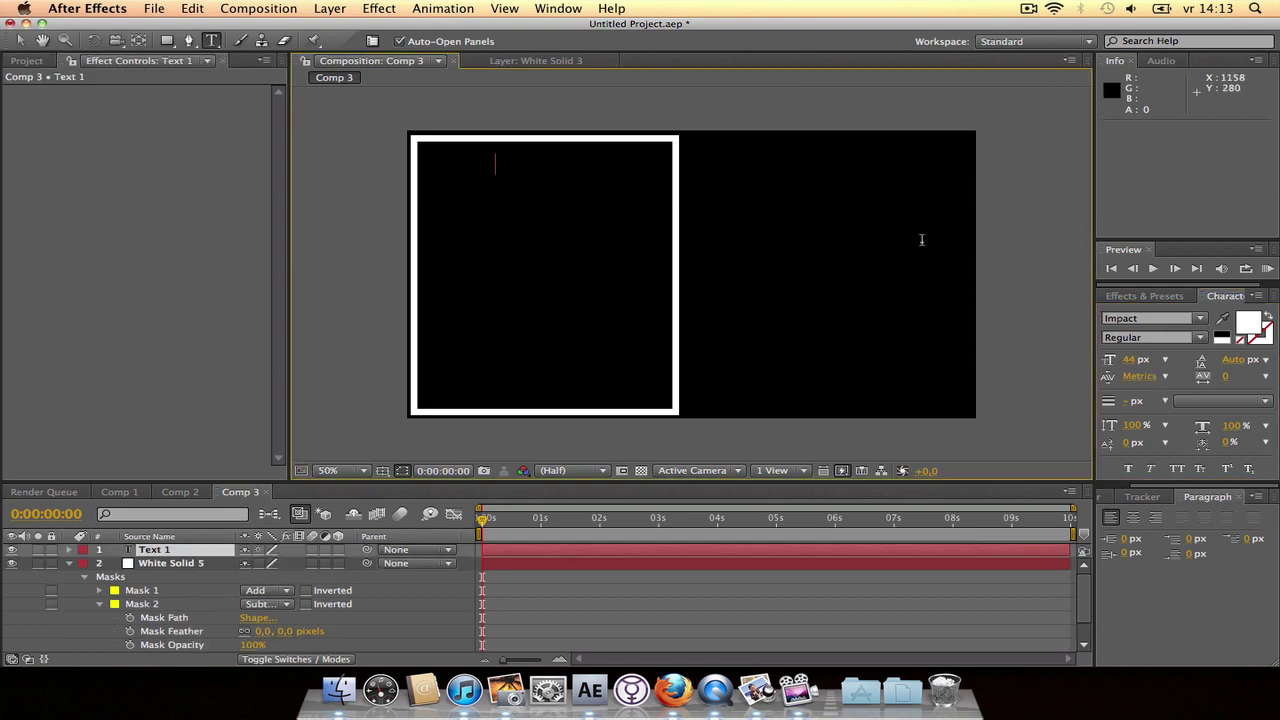
pyautogui.write('Warning')
pyautogui.press('KP_Enter')
pyautogui.press('v')
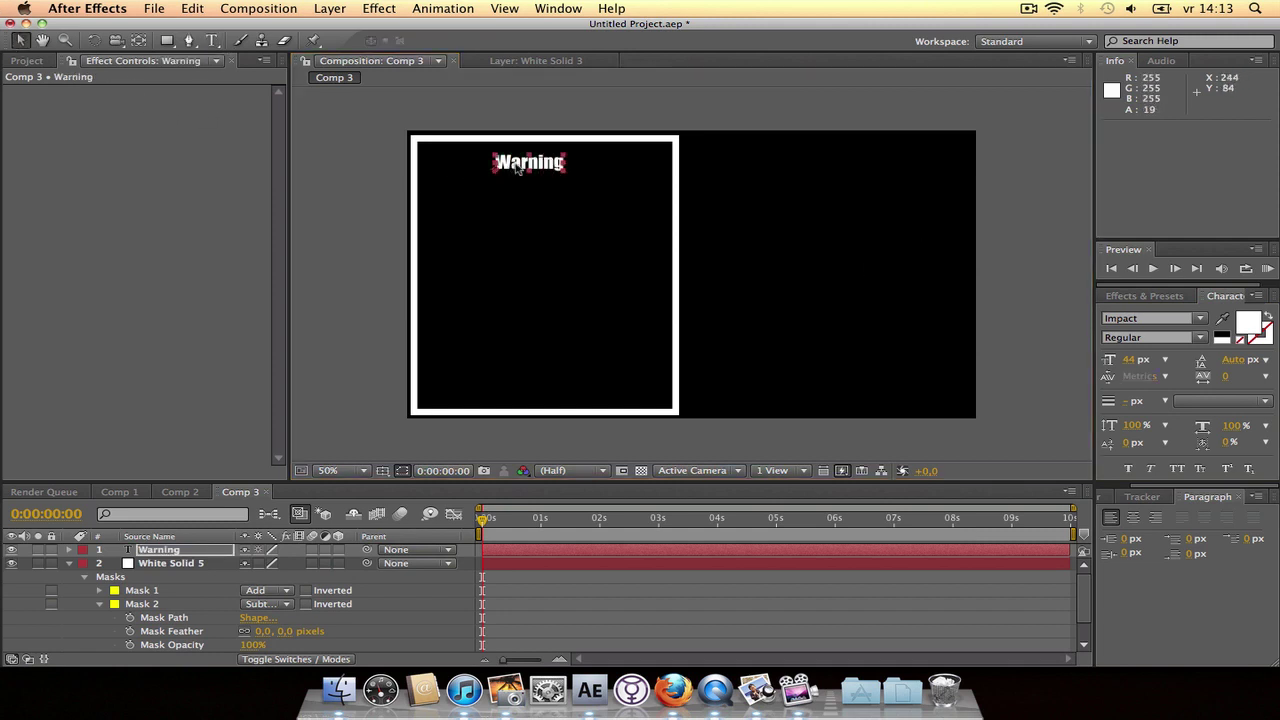
pyautogui.moveTo(515, 169); pyautogui.dragTo(519, 168)
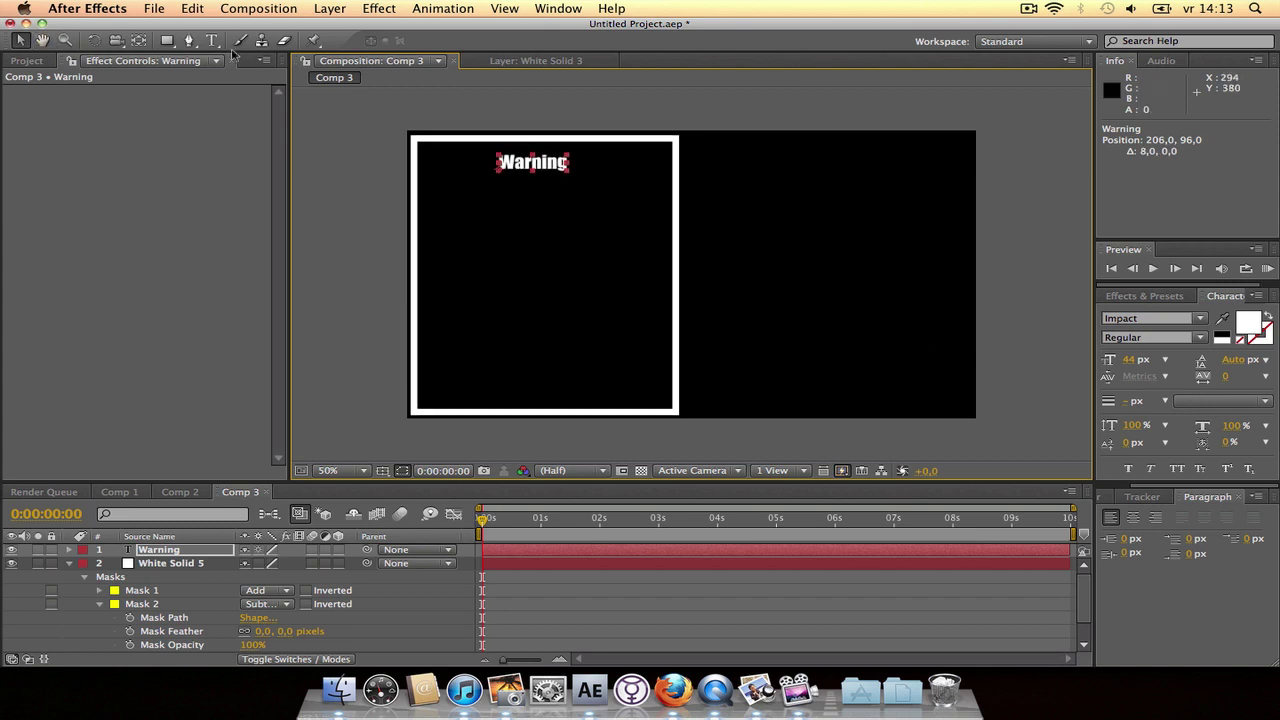
# - Type the body text 'This tutorial is great for anyone / who wants to know about / Adobe After Effects Enjoy' below Warning
pyautogui.click(213, 41)
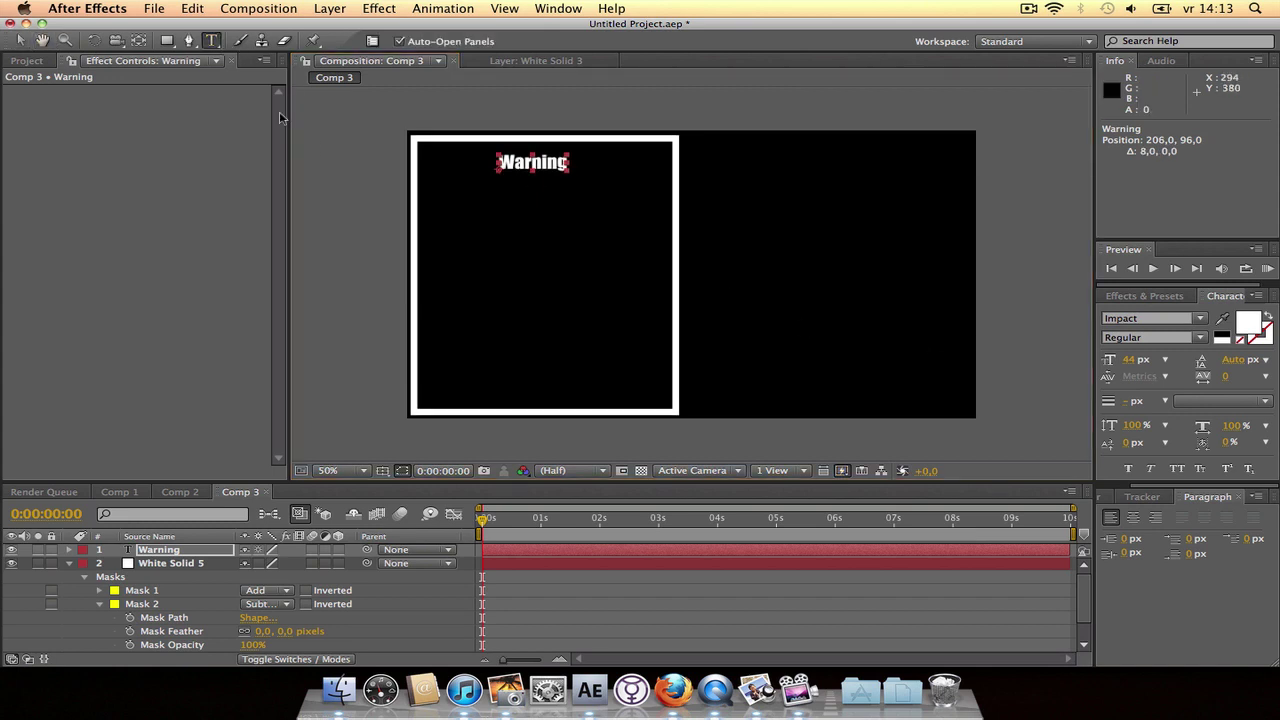
pyautogui.click(436, 216)
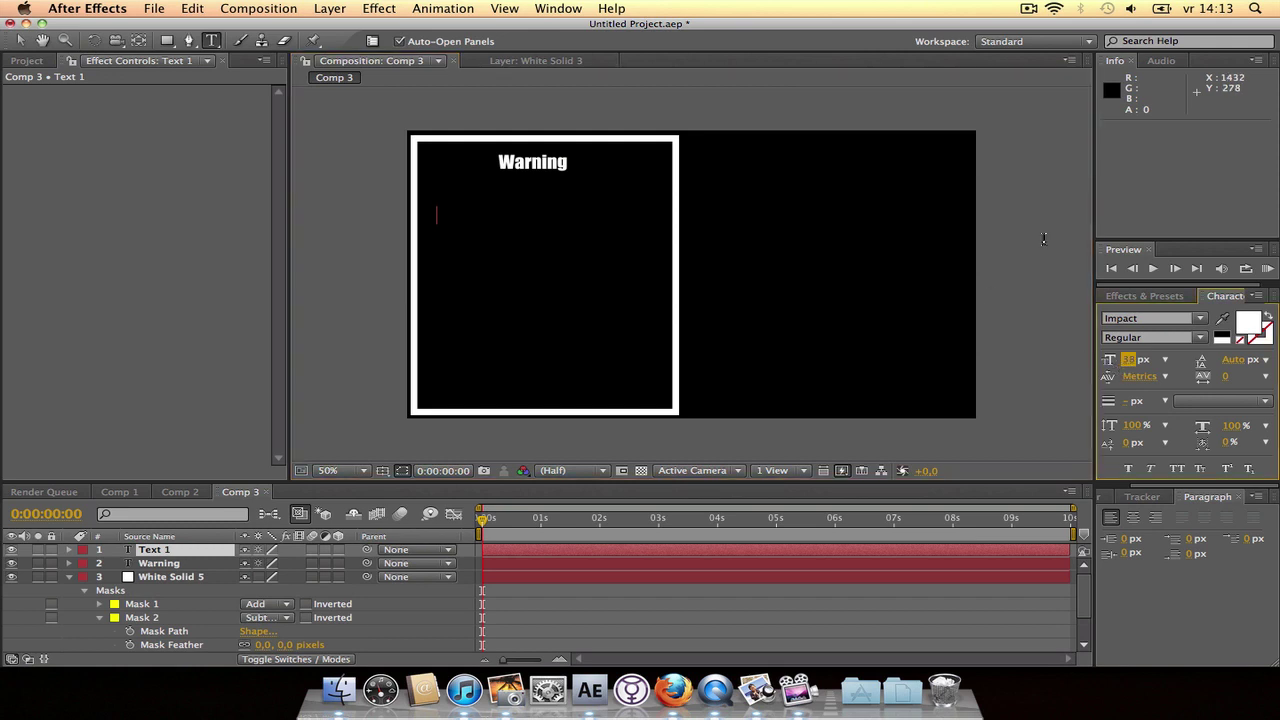
pyautogui.write('This tutori')
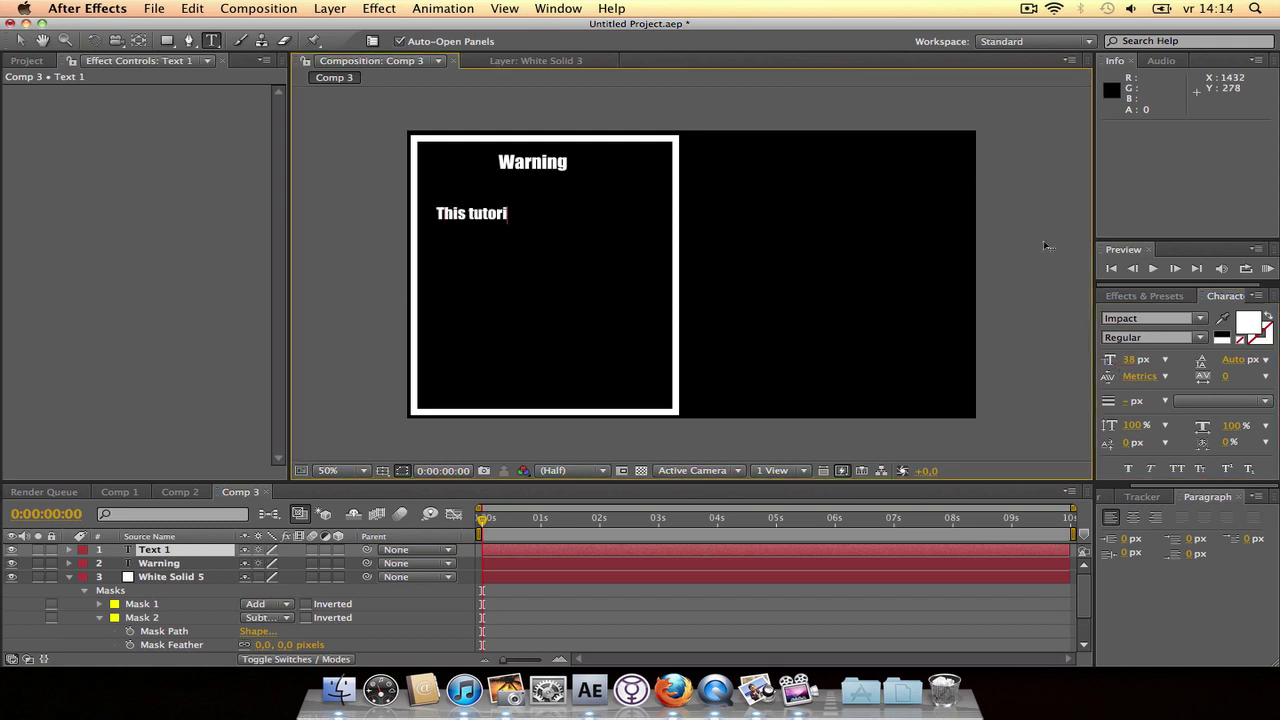
pyautogui.write('al is great for anyone')
pyautogui.press('Return')
pyautogui.write('who wants to know abou')
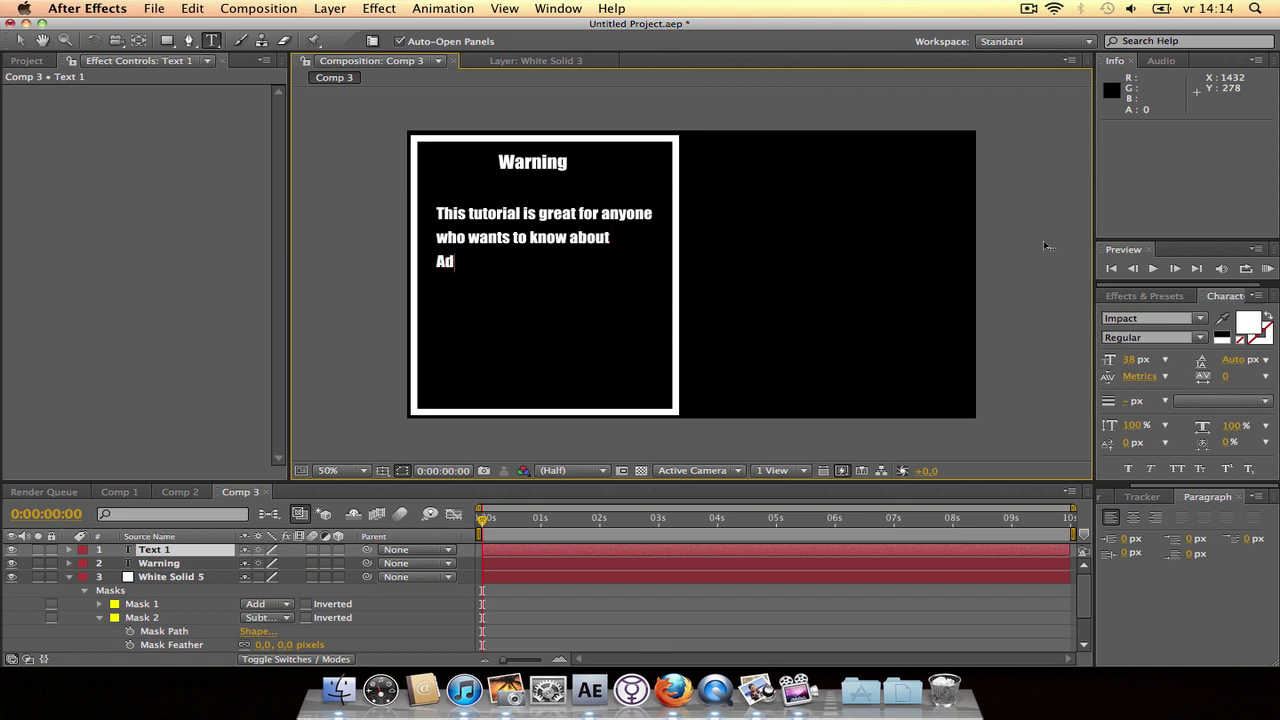
pyautogui.write('t')
pyautogui.press('Return')
pyautogui.write('Adobe After Effects')
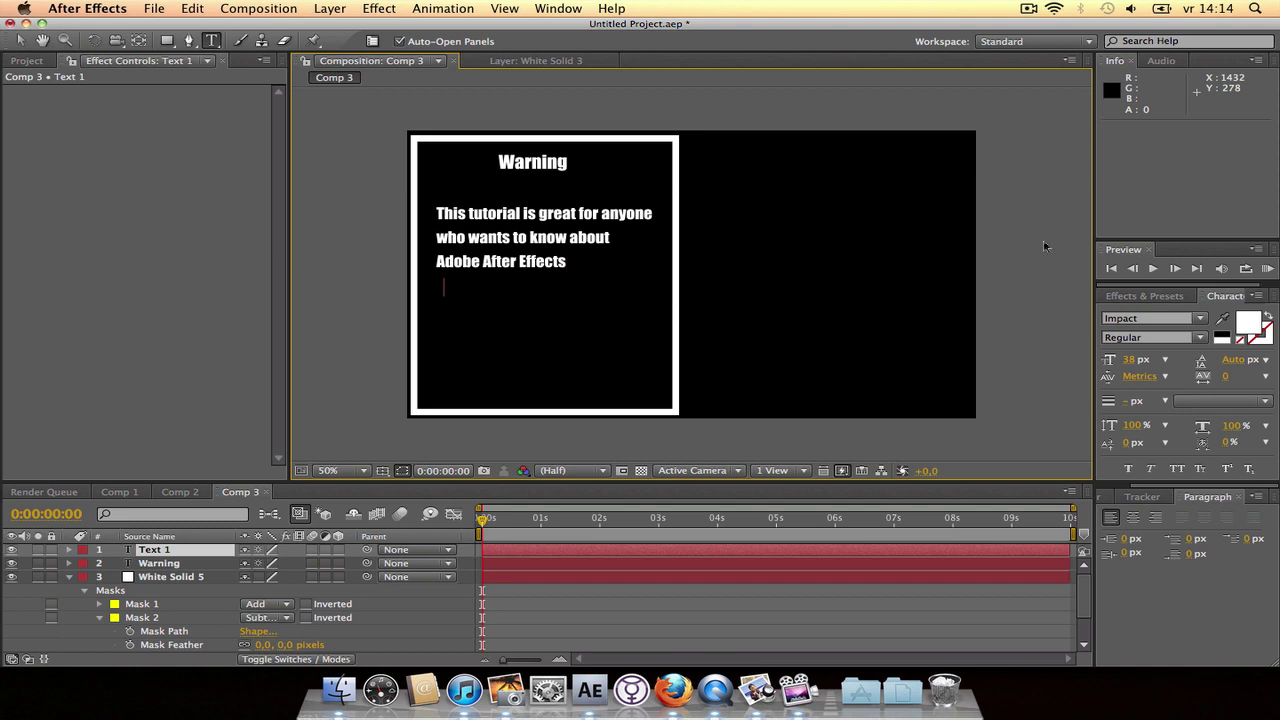
pyautogui.write(' Enjoy')
pyautogui.click(19, 40)
# - Nudge the body text block up-left and shift the Warning heading slightly into place
pyautogui.moveTo(500, 270); pyautogui.dragTo(493, 255)
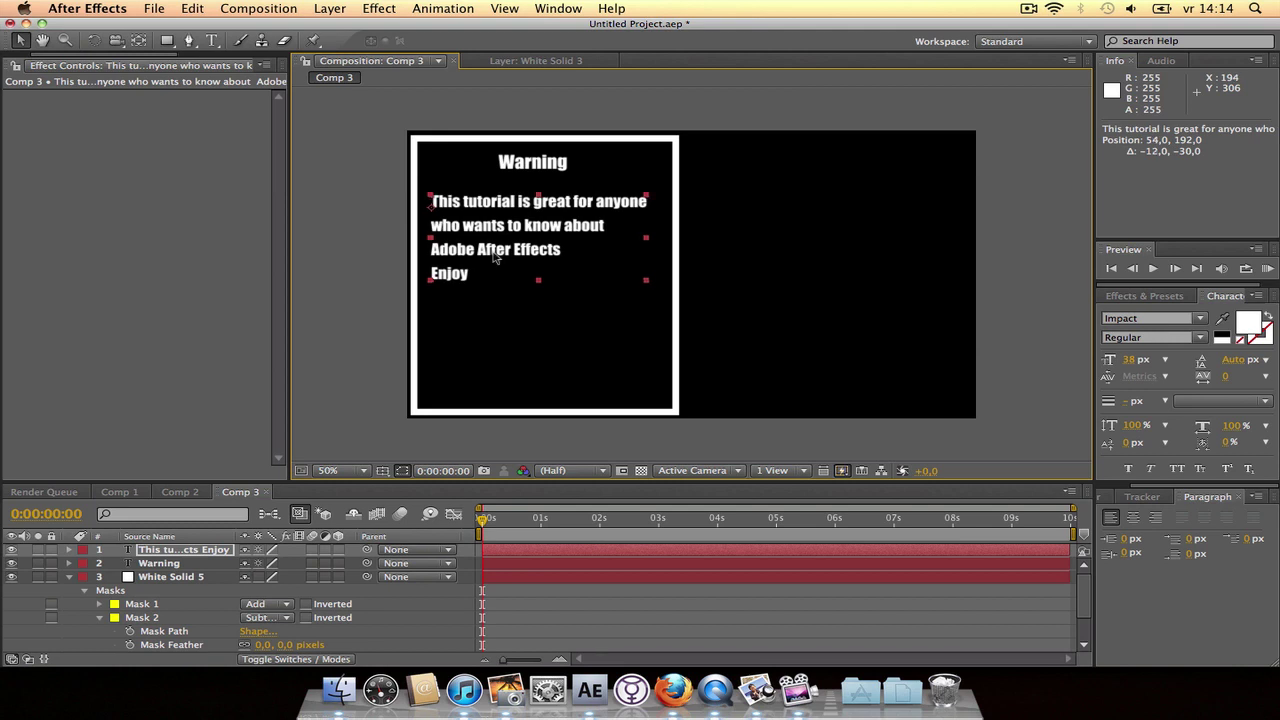
pyautogui.click(532, 162)
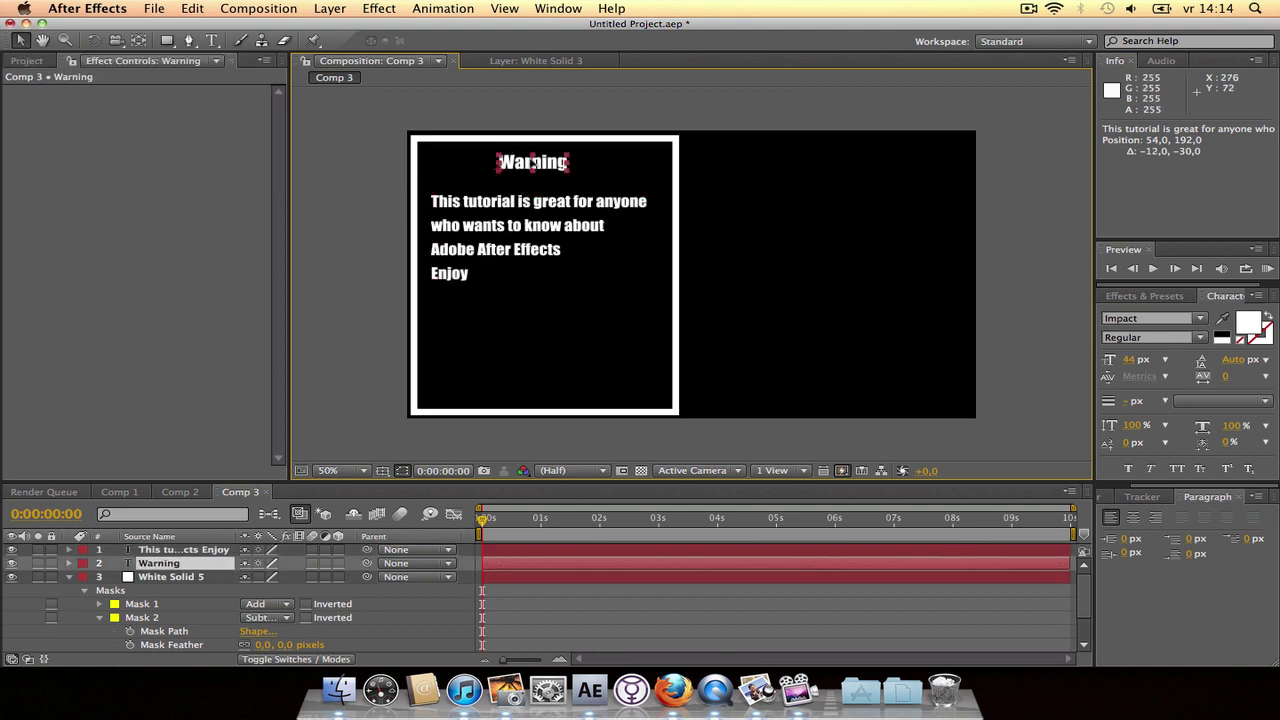
pyautogui.moveTo(532, 162); pyautogui.dragTo(538, 162)
pyautogui.press('Return')
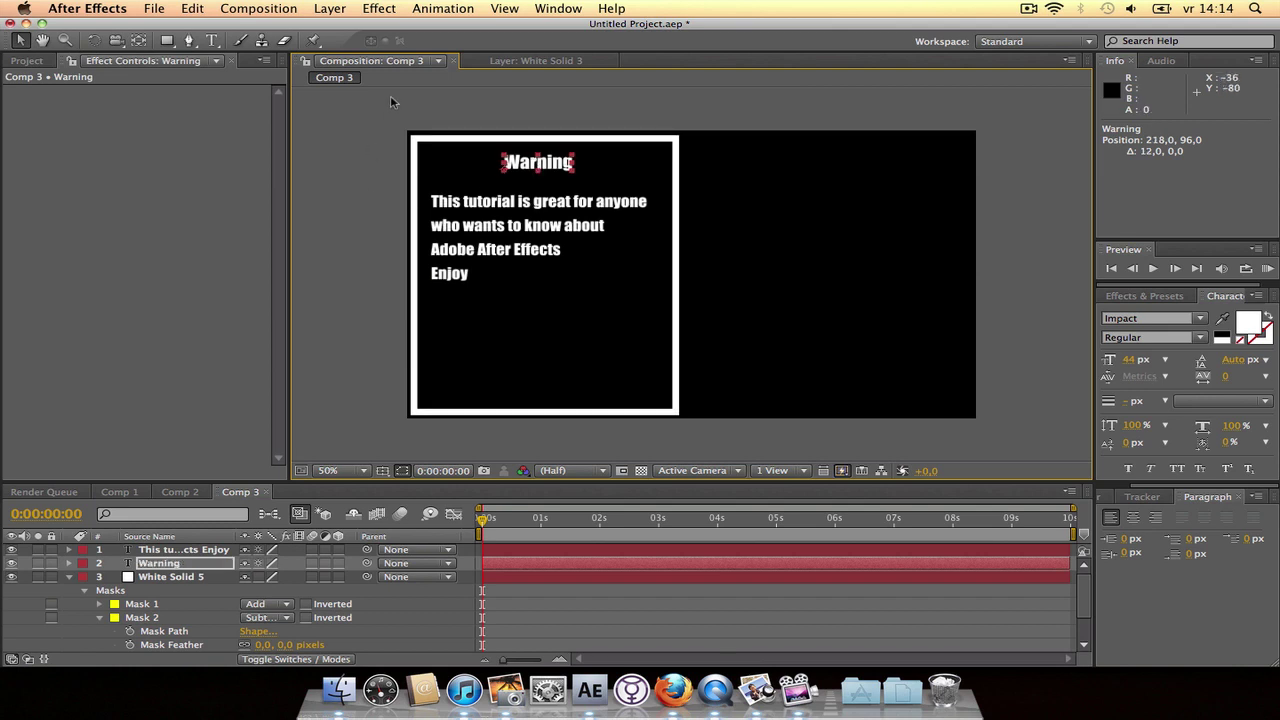
# - Type 'Mindless Approved' and 'Mulvatus Approved' near the panel bottom, then deselect the layer
pyautogui.click(211, 40)
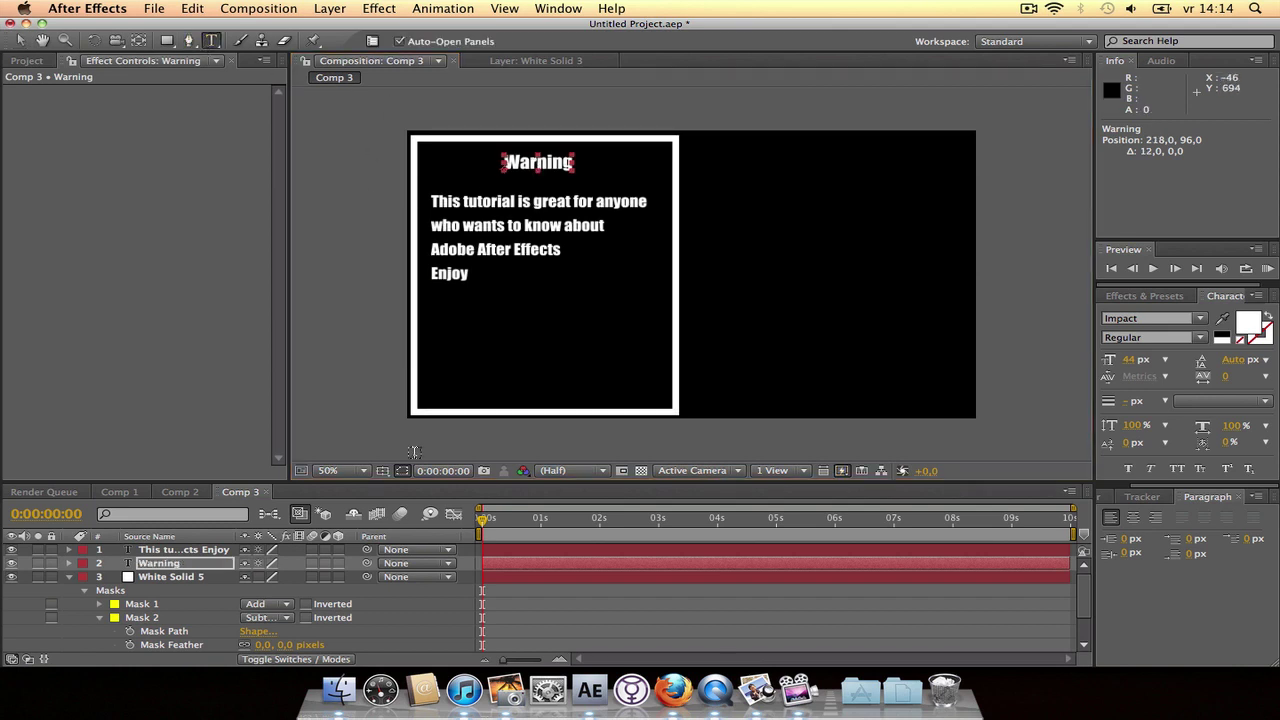
pyautogui.click(433, 338)
pyautogui.write('Mindless ')
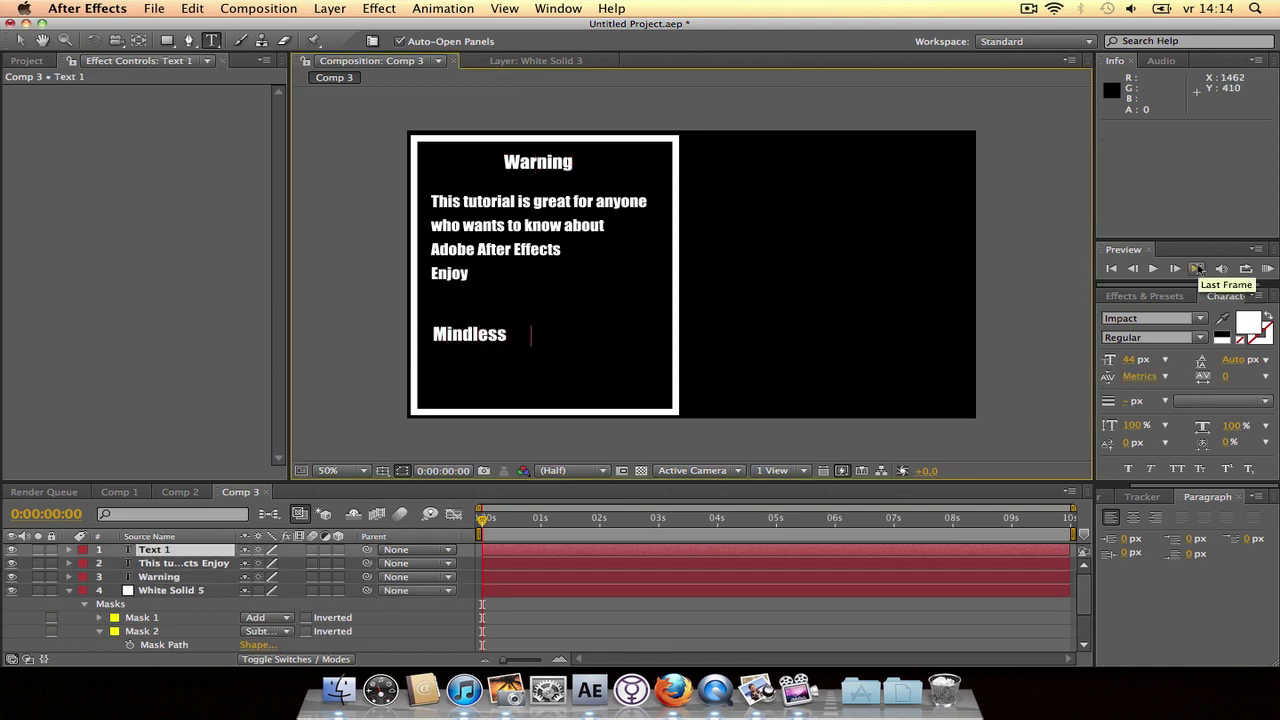
pyautogui.write('Approved ')
pyautogui.write('Mulvatus ')
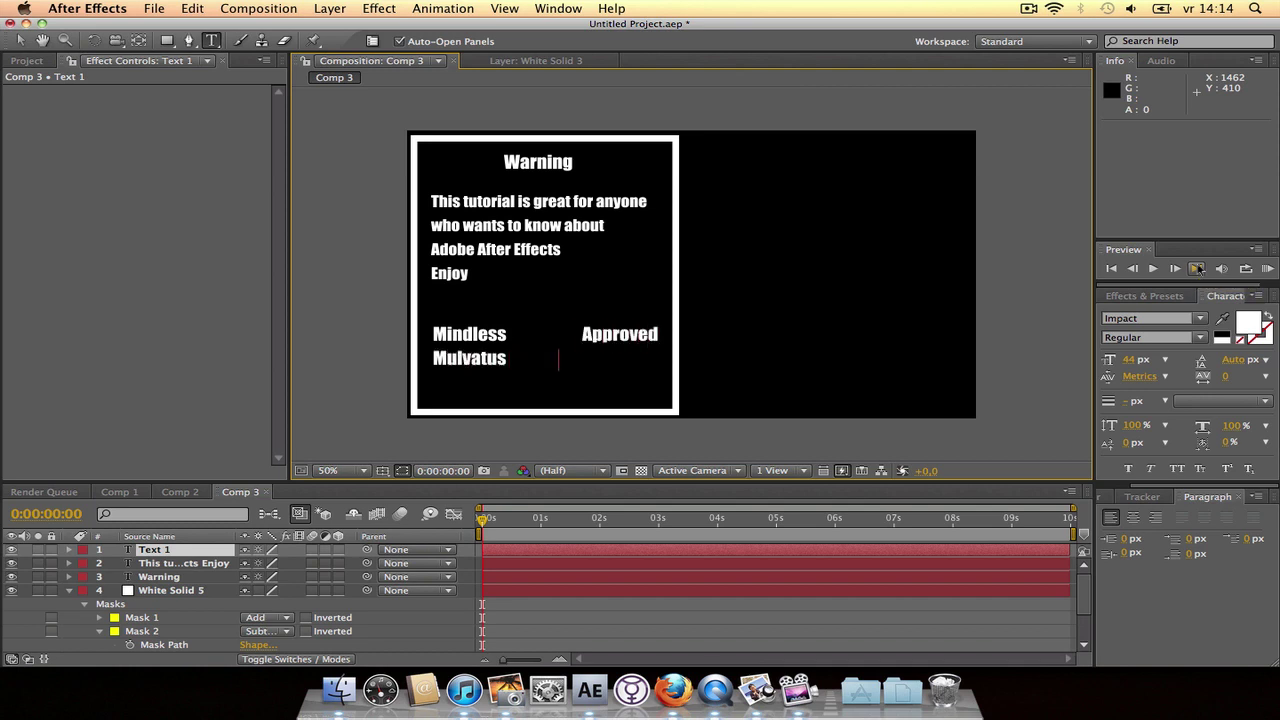
pyautogui.write('Approved')
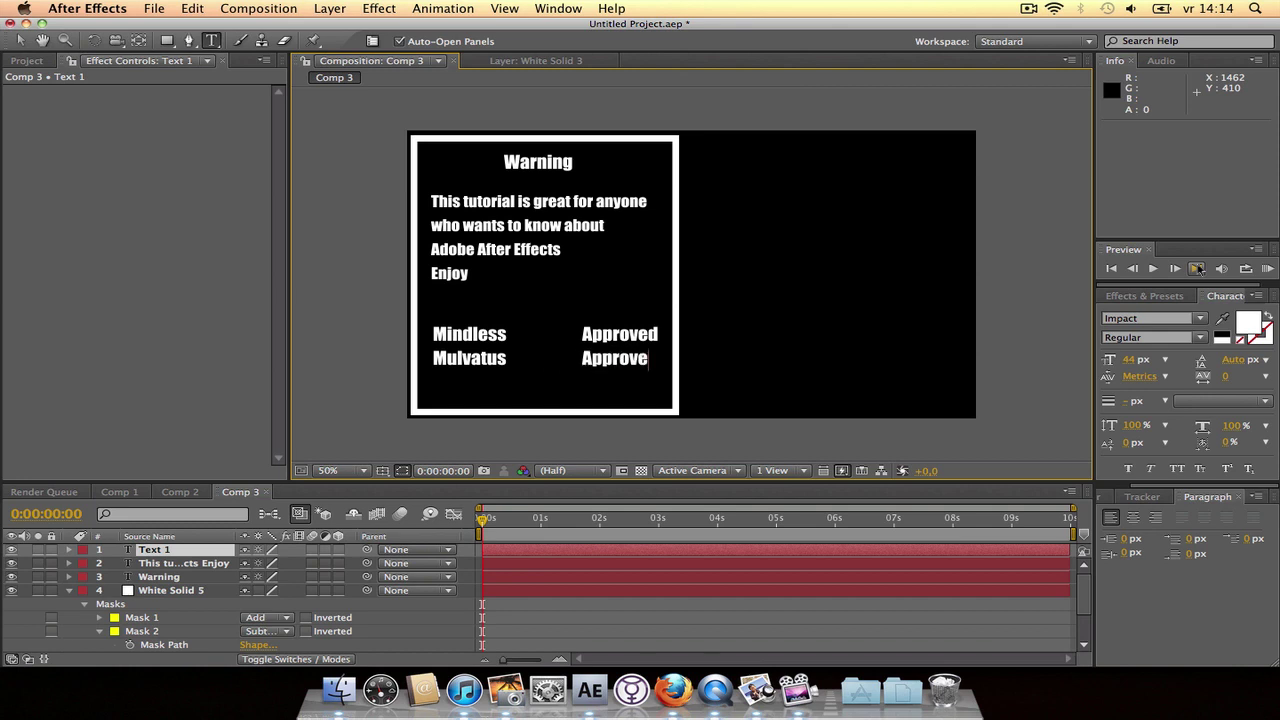
pyautogui.click(19, 40)
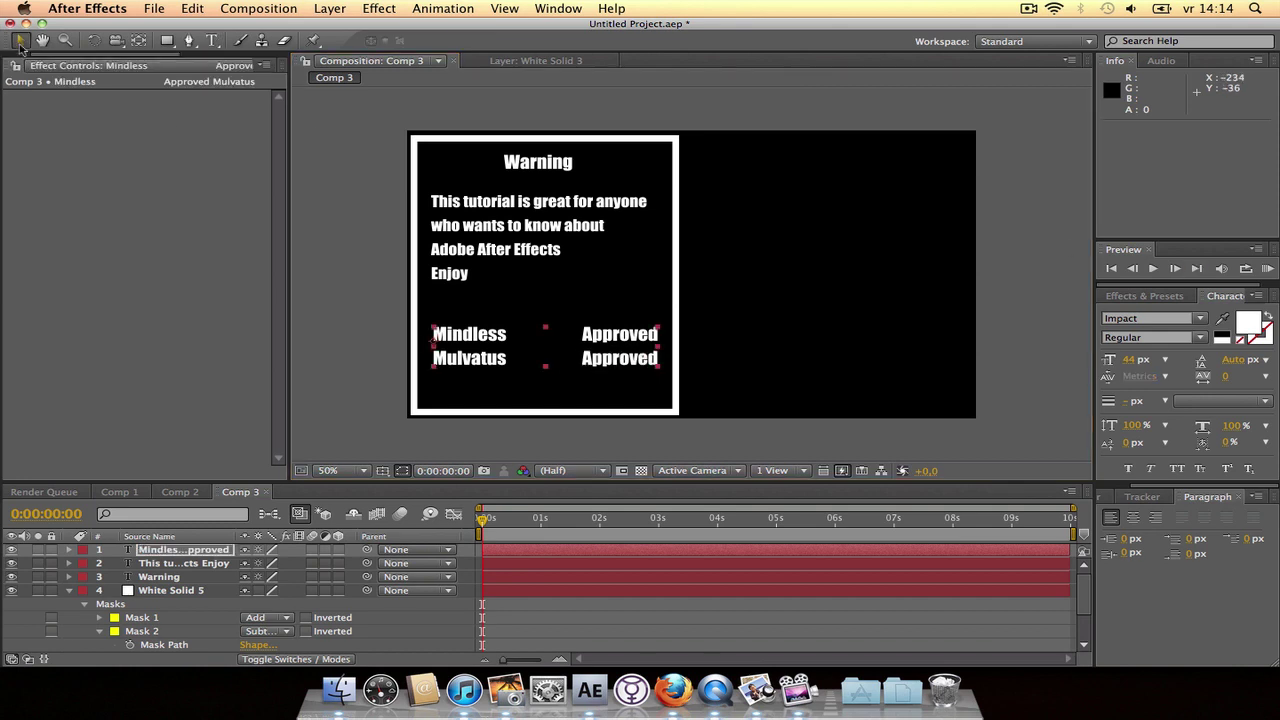
pyautogui.click(1016, 246)
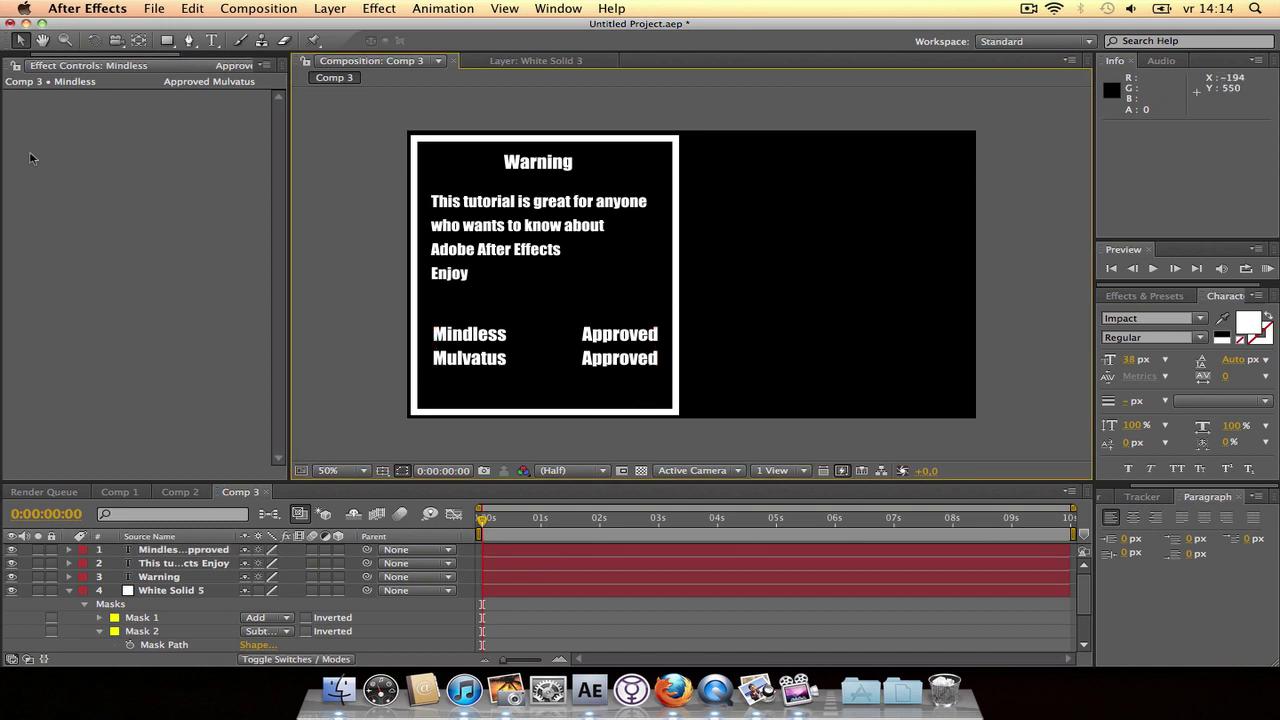
# - Drag the Gunz .avi gameplay footage from the Project panel into Comp 3
pyautogui.click(16, 54)
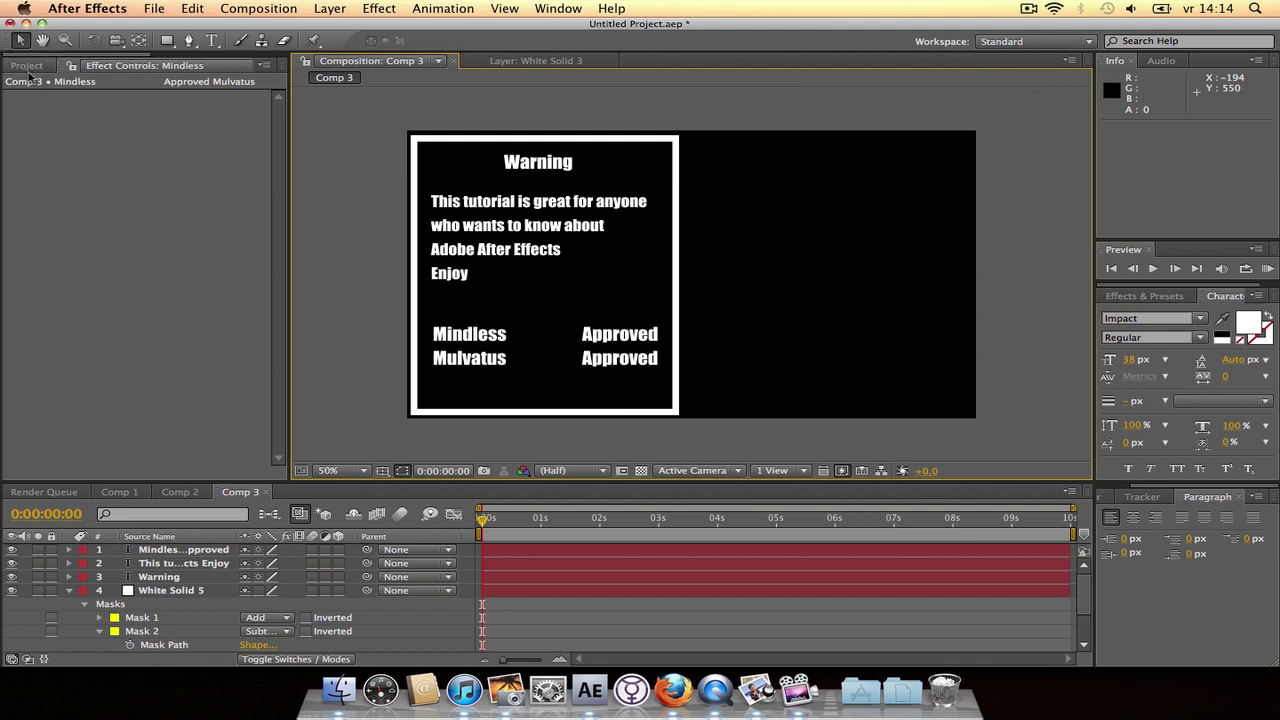
pyautogui.click(27, 65)
pyautogui.click(79, 257)
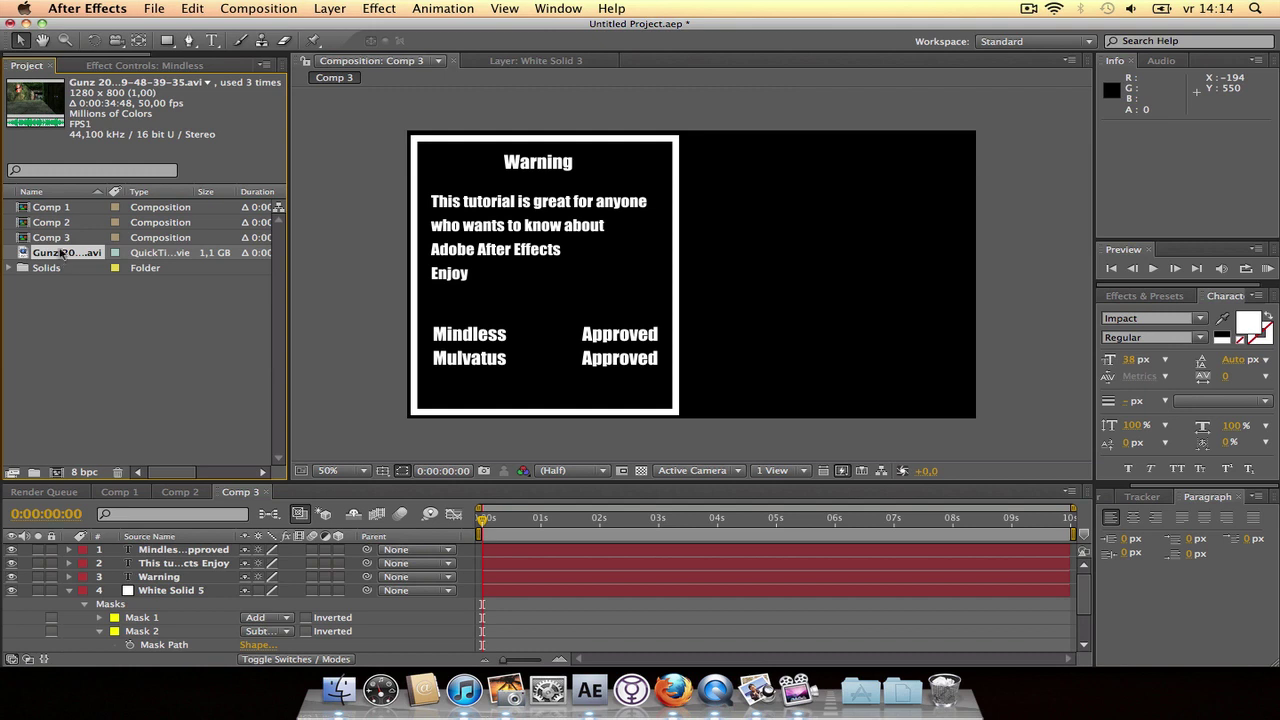
pyautogui.moveTo(62, 256); pyautogui.dragTo(689, 284)
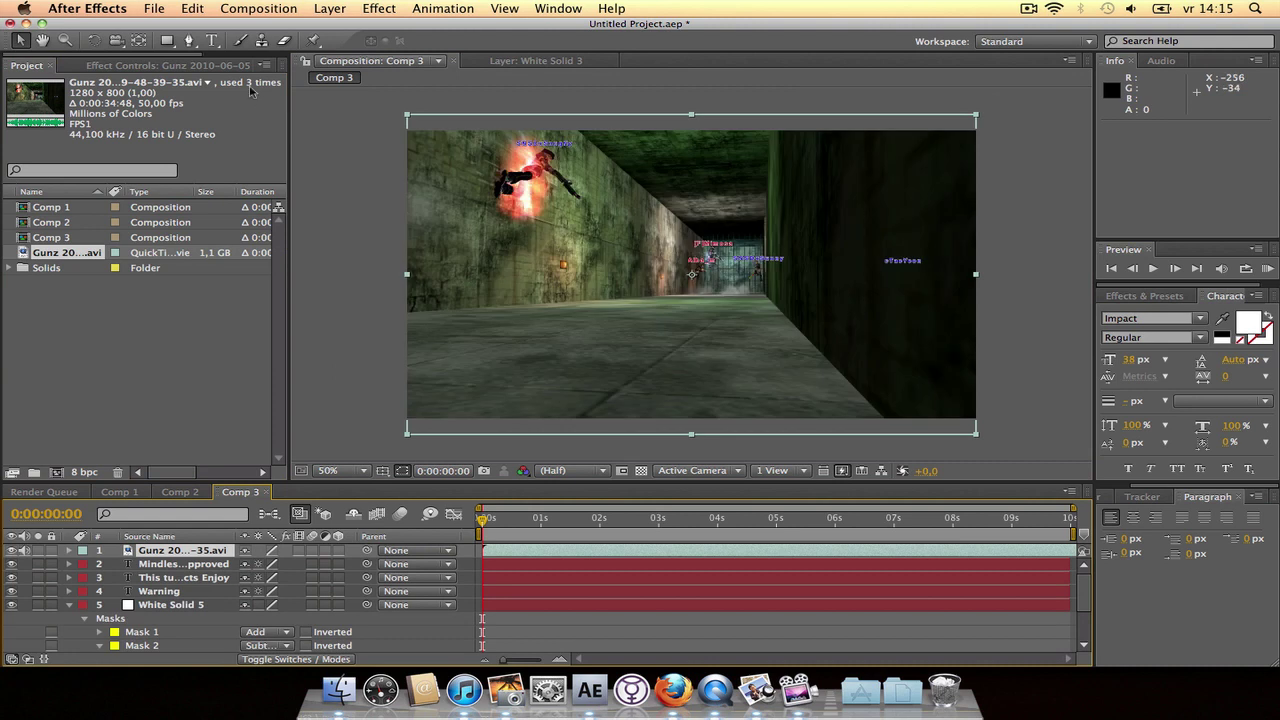
# - Draw a rectangular Mask 1 over the gameplay video to crop it to its central area
pyautogui.click(167, 41)
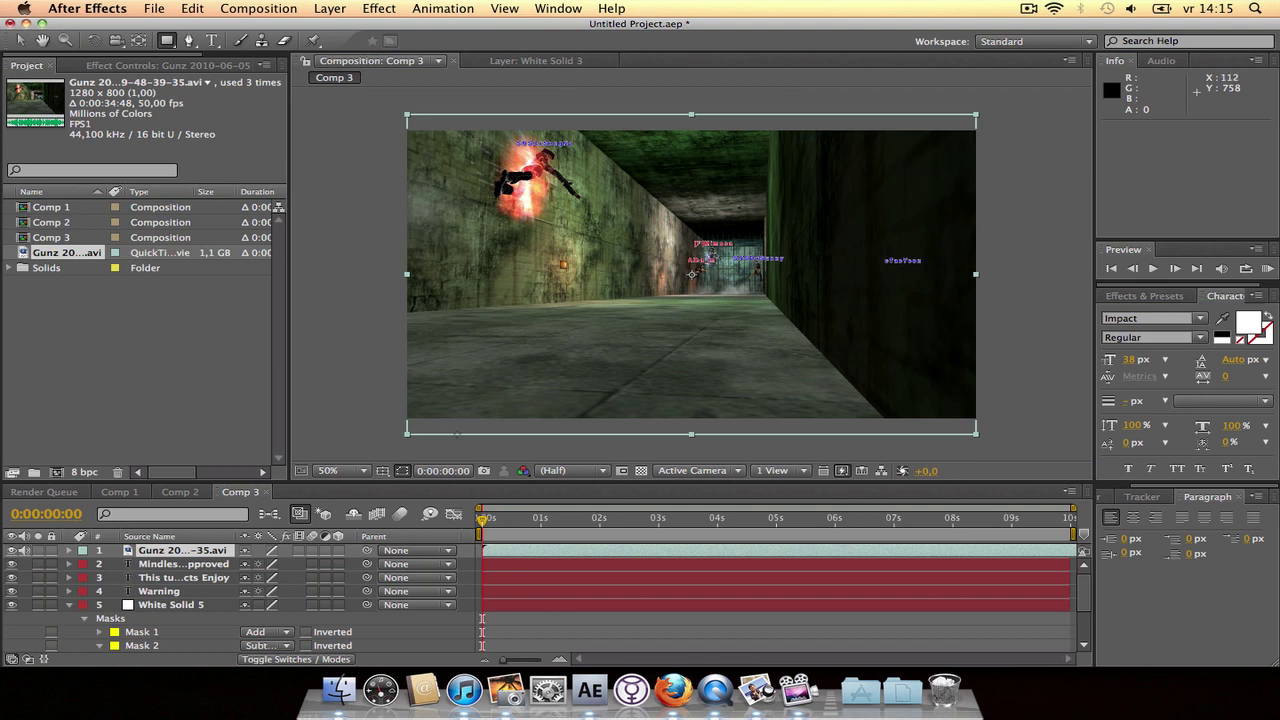
pyautogui.moveTo(462, 433); pyautogui.dragTo(886, 117)
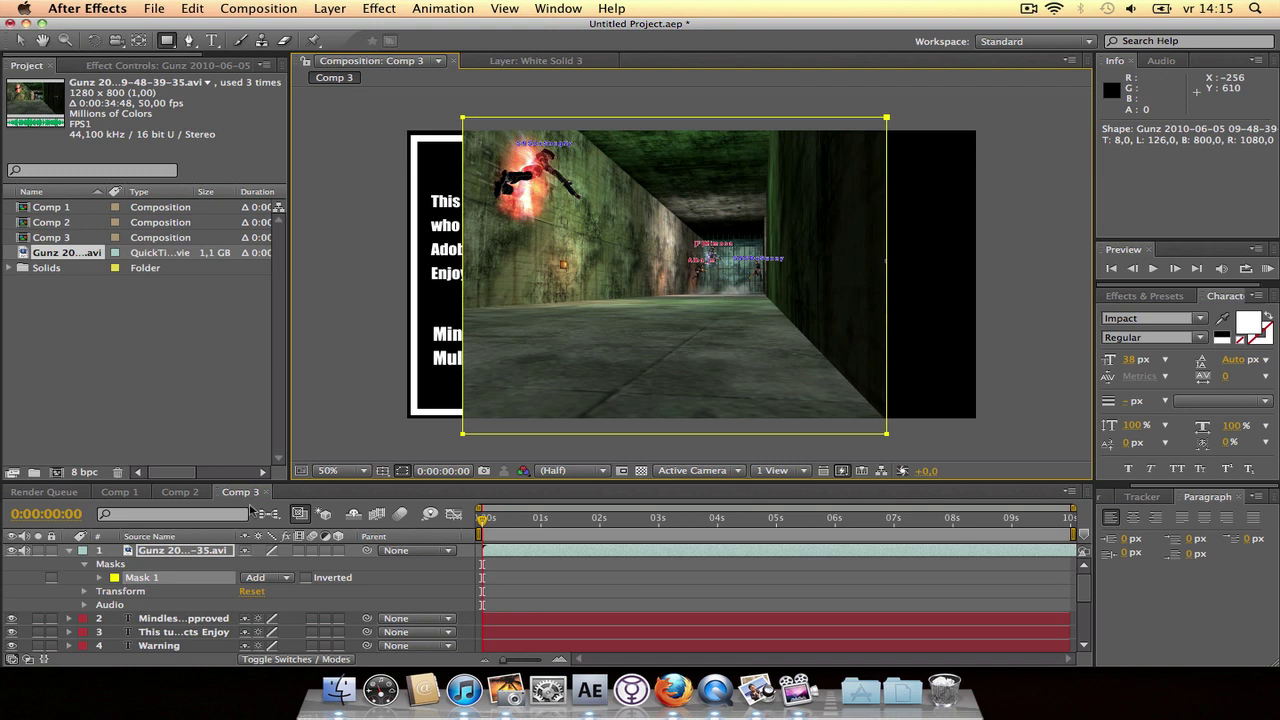
# - Scale the masked video clip down and move it toward the upper right
pyautogui.press('s')
pyautogui.moveTo(307, 570); pyautogui.dragTo(212, 555)
pyautogui.press('v')
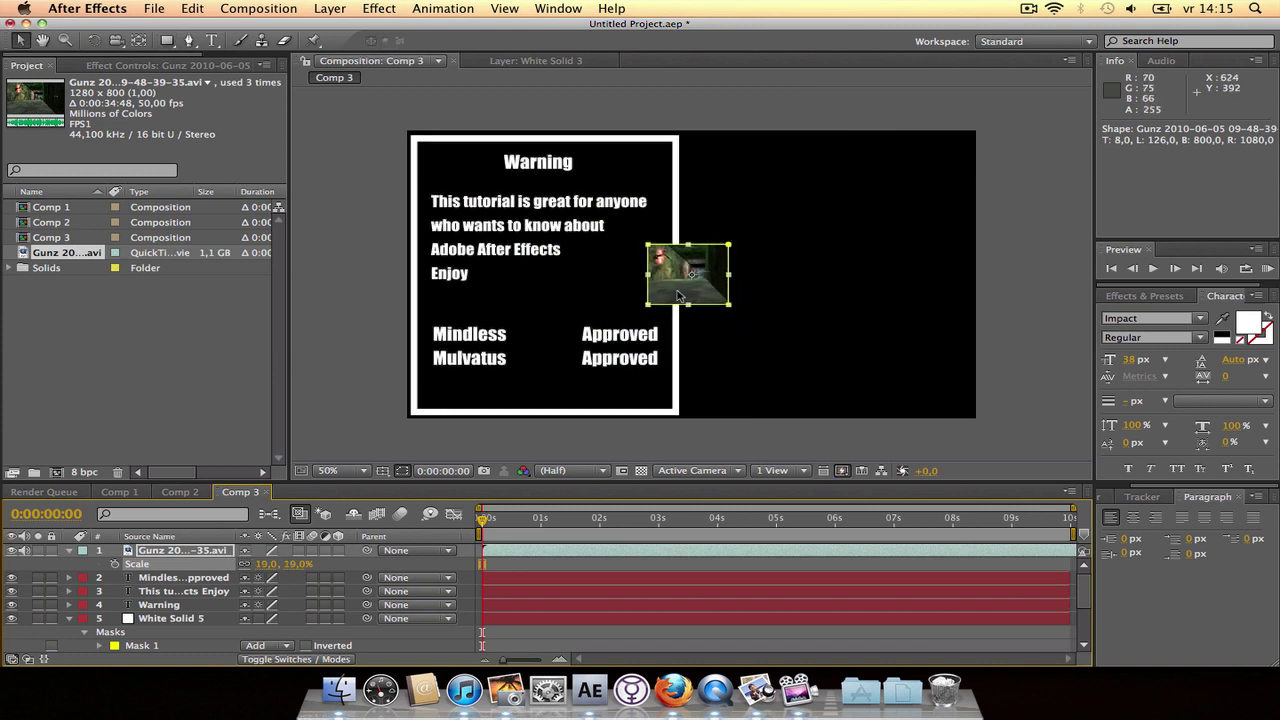
pyautogui.moveTo(681, 300); pyautogui.dragTo(893, 255)
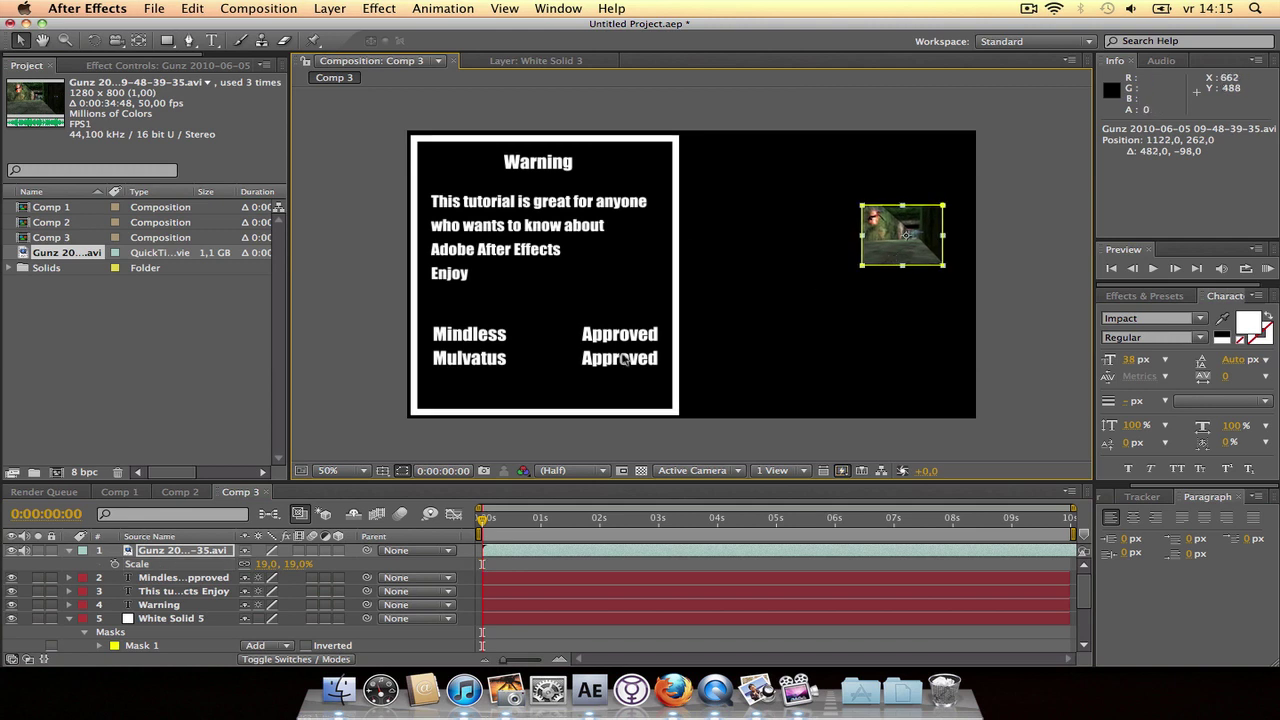
# - Show a proportional grid, fine-tune the clip's position, and set its scale to exactly 18%
pyautogui.click(381, 471)
pyautogui.click(401, 507)
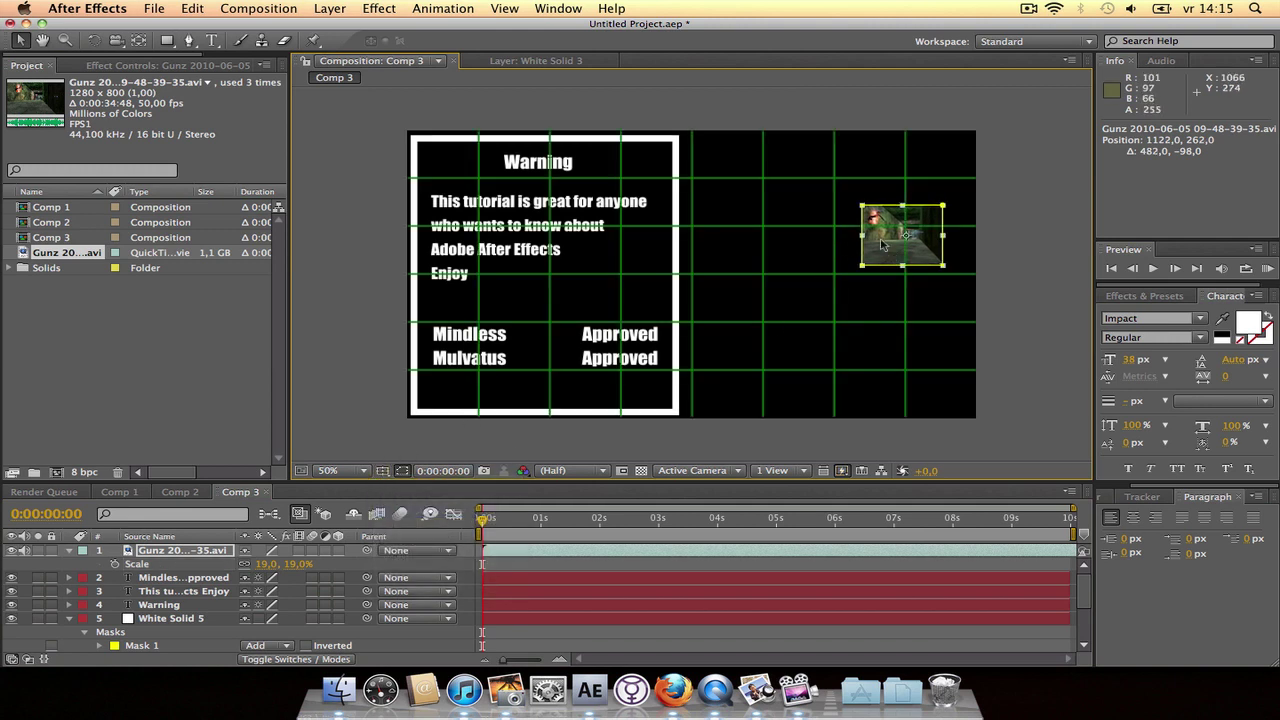
pyautogui.moveTo(882, 244); pyautogui.dragTo(890, 235)
pyautogui.click(288, 565)
pyautogui.write('18')
pyautogui.press('Return')
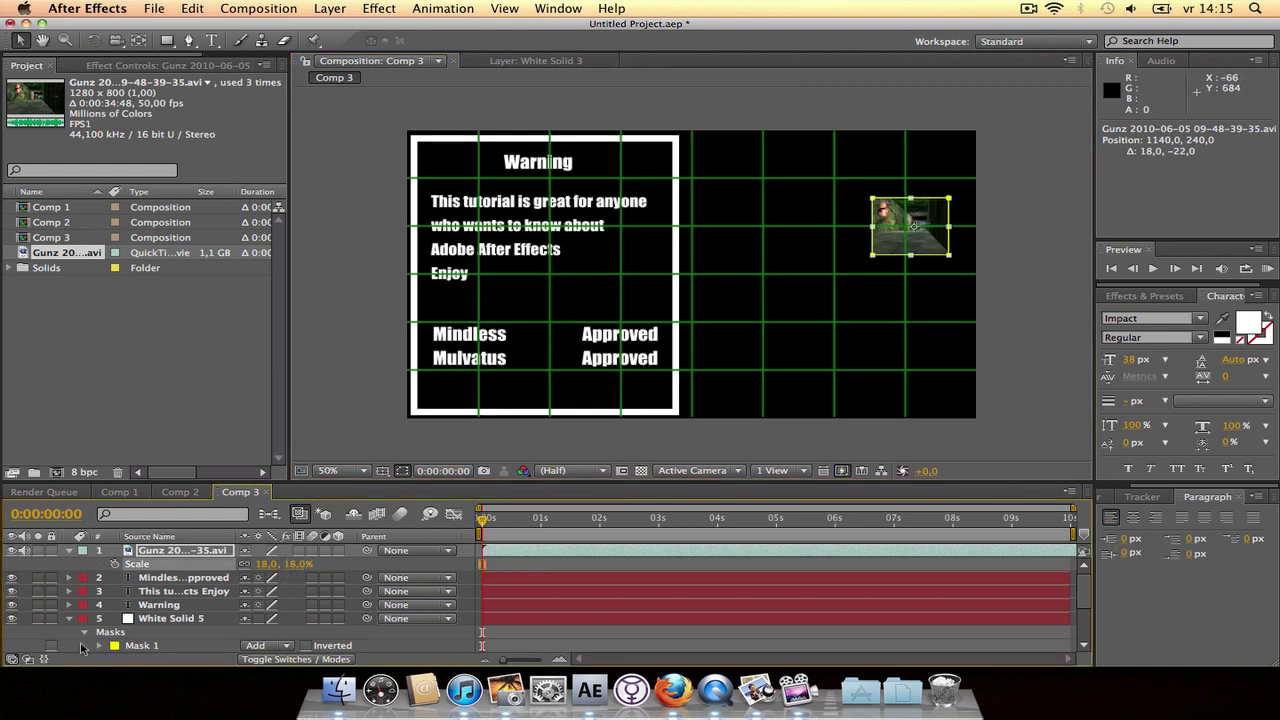
# - Duplicate the 18% clip and nudge the copies left into a row of three
pyautogui.click(170, 551)
pyautogui.press('super+d')
pyautogui.press('super+d')
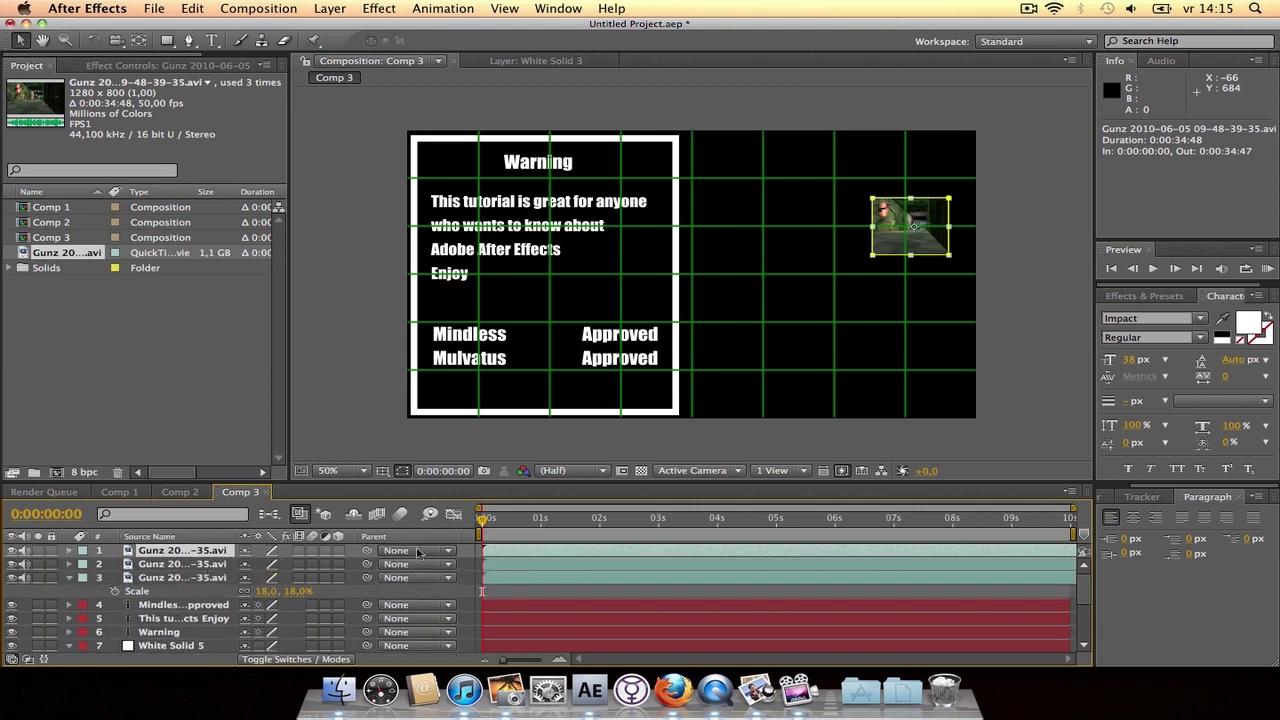
pyautogui.hotkey('shift', 'Left')
pyautogui.hotkey('shift', 'Left')
pyautogui.hotkey('shift', 'Left')
pyautogui.hotkey('shift', 'Left')
pyautogui.hotkey('shift', 'Left')
pyautogui.hotkey('shift', 'Left')
pyautogui.hotkey('shift', 'Left')
pyautogui.hotkey('shift', 'Left')
pyautogui.hotkey('shift', 'Left')
pyautogui.hotkey('shift', 'Left')
pyautogui.hotkey('shift', 'Left')
pyautogui.hotkey('shift', 'Left')
pyautogui.hotkey('shift', 'Left')
pyautogui.hotkey('shift', 'Left')
pyautogui.hotkey('shift', 'Left')
pyautogui.hotkey('shift', 'Left')
pyautogui.hotkey('shift', 'Left')
pyautogui.hotkey('shift', 'Left')
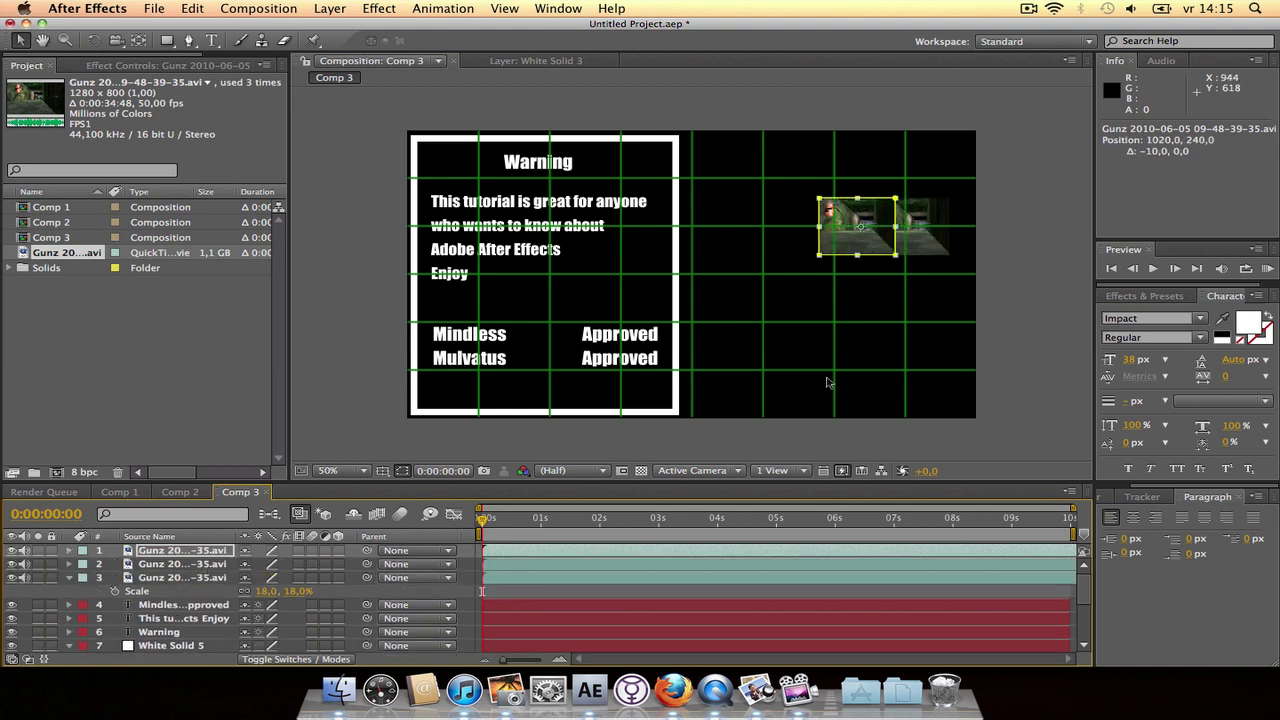
pyautogui.hotkey('shift', 'Left')
pyautogui.hotkey('shift', 'Left')
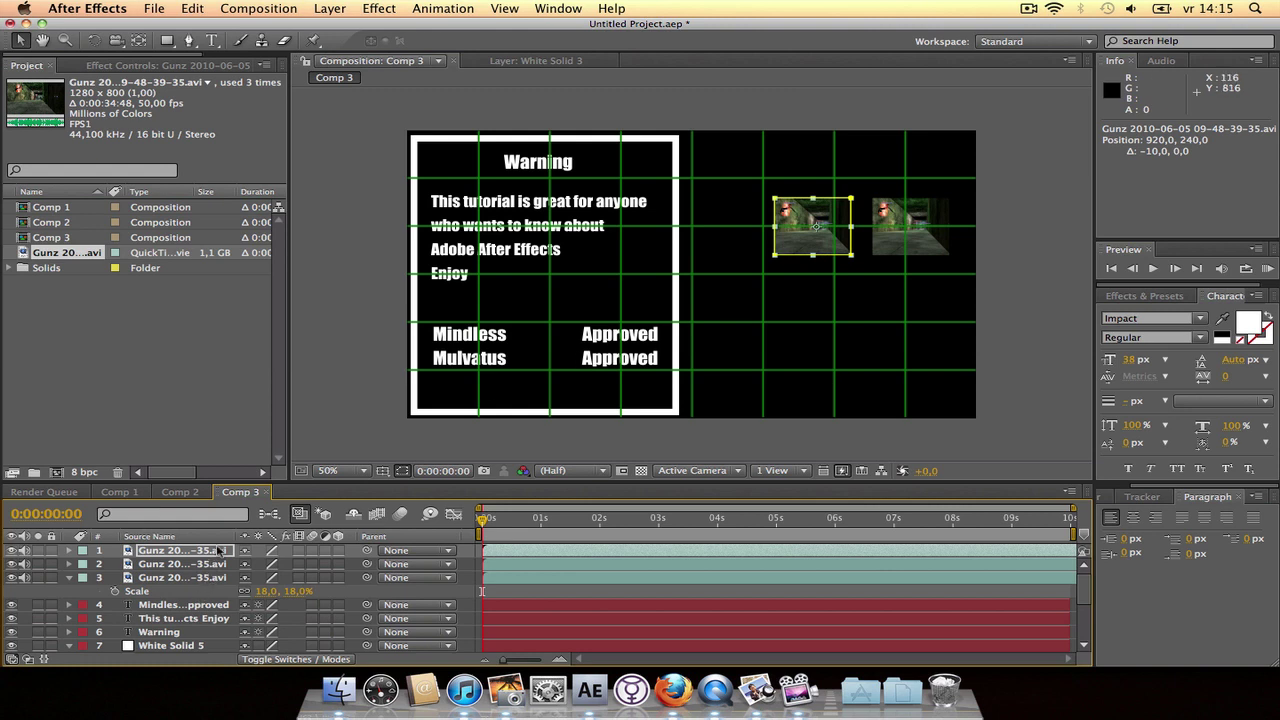
pyautogui.hotkey('shift', 'Right')
pyautogui.press('Right')
pyautogui.press('Right')
pyautogui.press('Right')
pyautogui.press('Right')
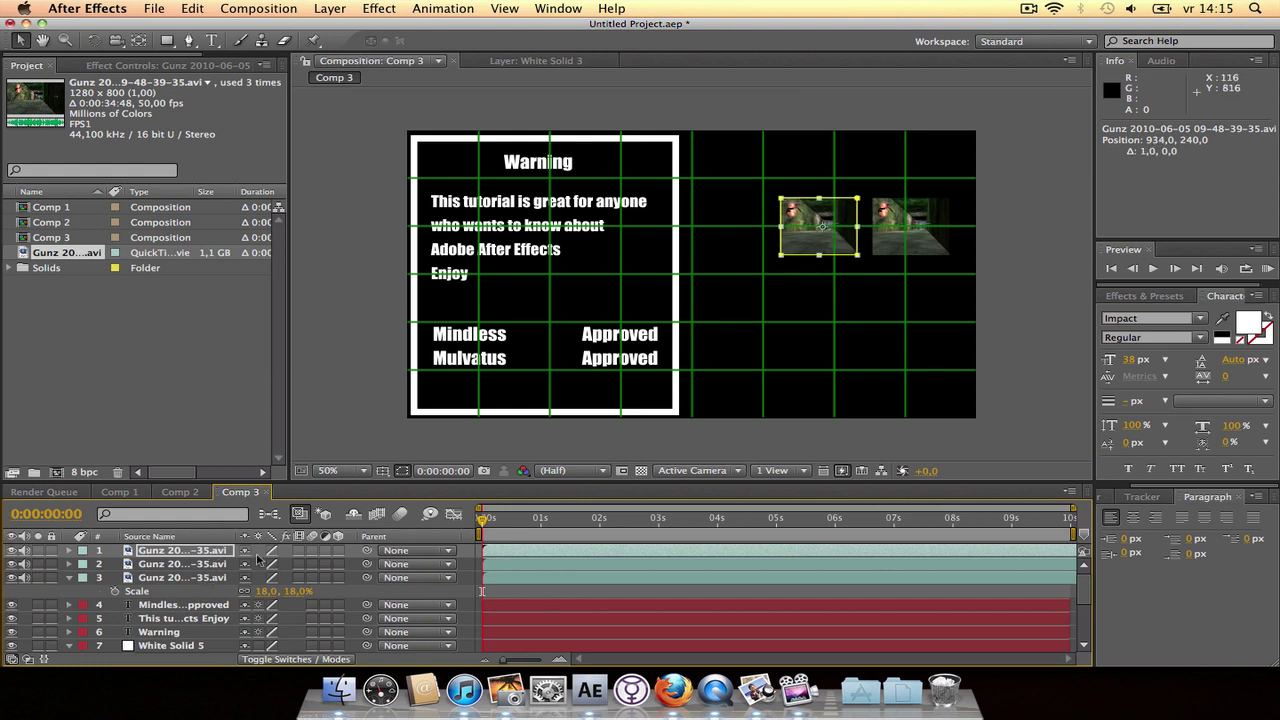
pyautogui.click(218, 565)
pyautogui.hotkey('shift', 'Left')
pyautogui.hotkey('shift', 'Left')
pyautogui.hotkey('shift', 'Left')
pyautogui.hotkey('shift', 'Left')
pyautogui.hotkey('shift', 'Left')
pyautogui.hotkey('shift', 'Left')
pyautogui.hotkey('shift', 'Left')
pyautogui.hotkey('shift', 'Left')
pyautogui.hotkey('shift', 'Left')
pyautogui.hotkey('shift', 'Left')
pyautogui.hotkey('shift', 'Left')
pyautogui.hotkey('shift', 'Left')
pyautogui.hotkey('shift', 'Left')
pyautogui.hotkey('shift', 'Left')
pyautogui.hotkey('shift', 'Left')
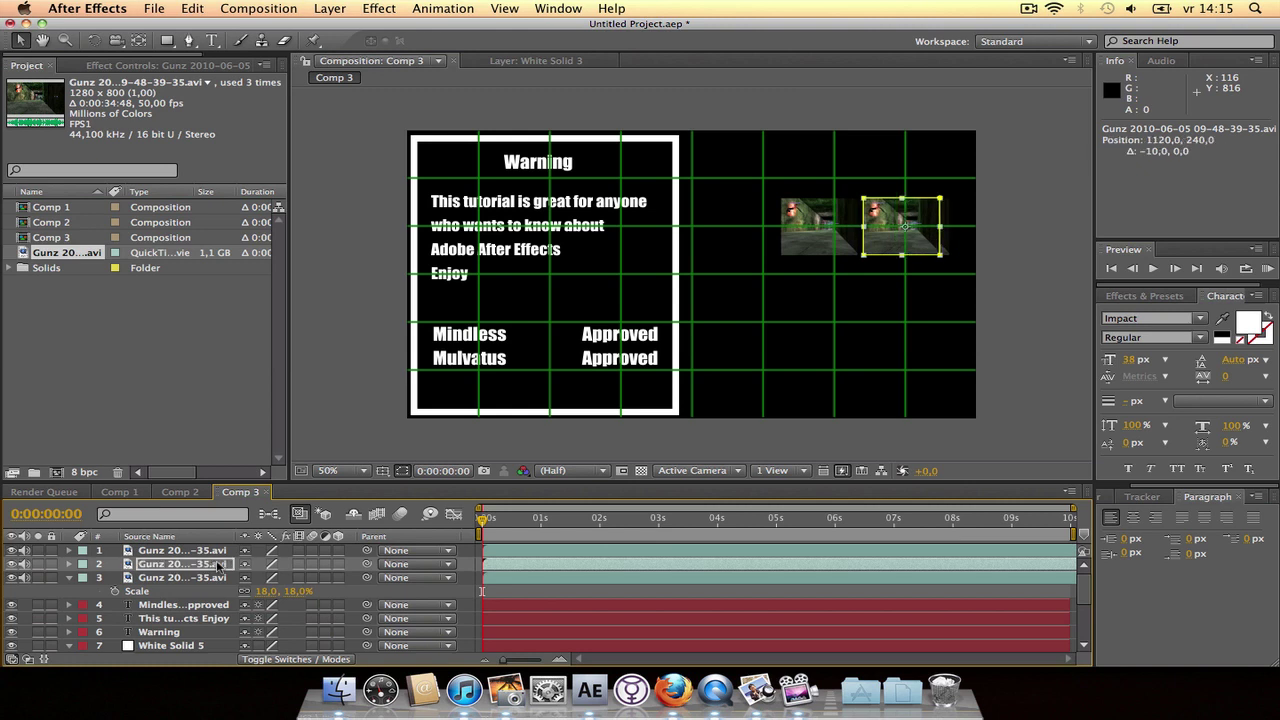
pyautogui.hotkey('shift', 'Left')
pyautogui.hotkey('shift', 'Left')
pyautogui.hotkey('shift', 'Left')
pyautogui.hotkey('shift', 'Left')
pyautogui.hotkey('shift', 'Left')
pyautogui.hotkey('shift', 'Left')
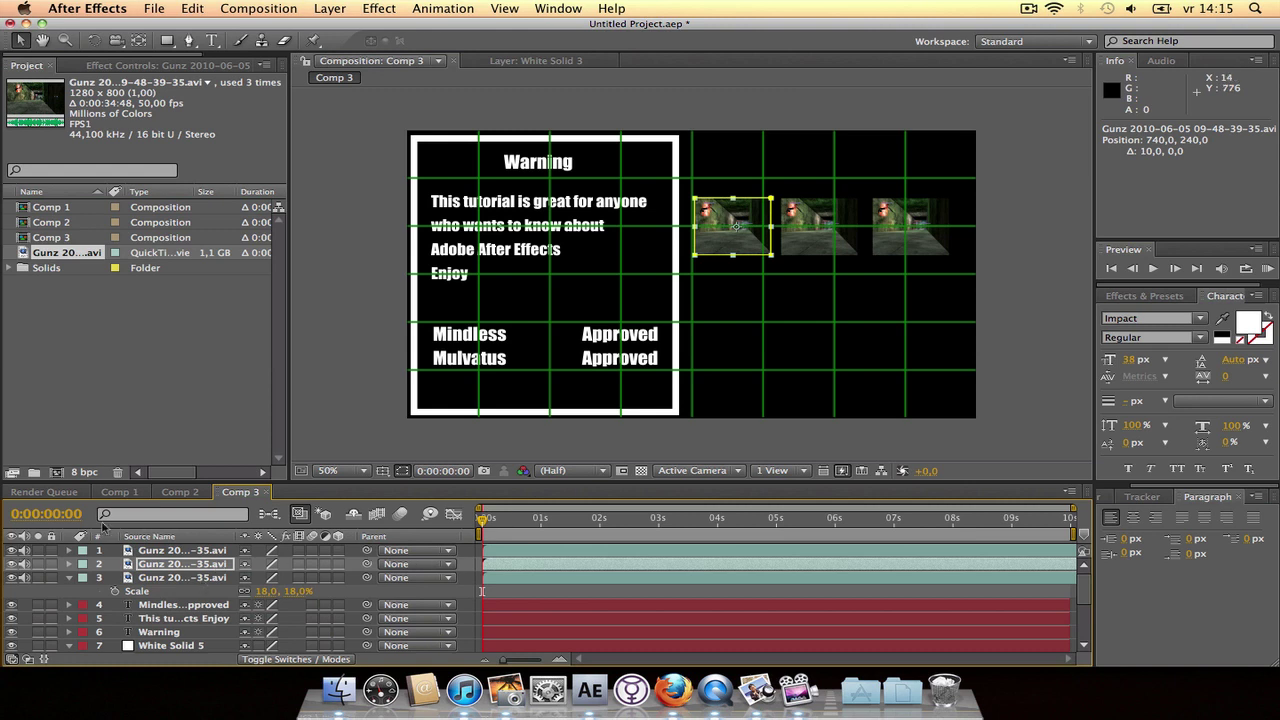
# - Switch to Comp 1, select its middle Gunz clip, and review its Curves, Colorama and Glow effects
pyautogui.click(119, 492)
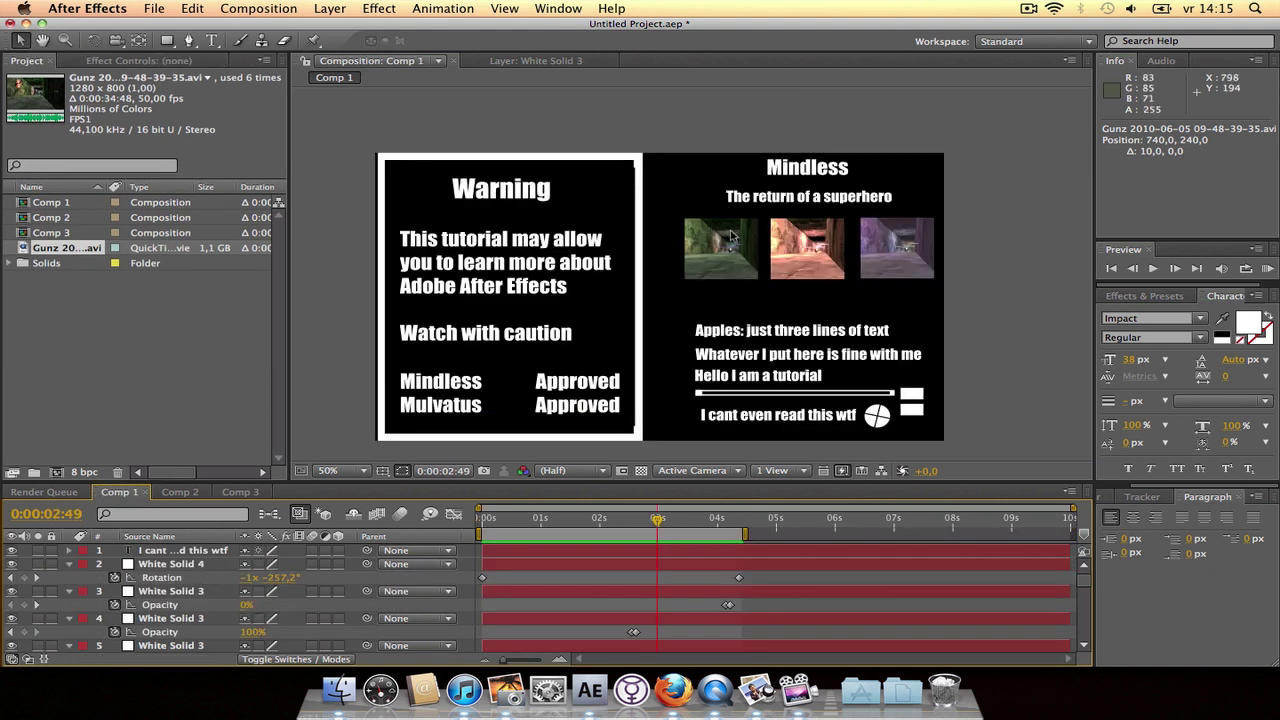
pyautogui.click(172, 493)
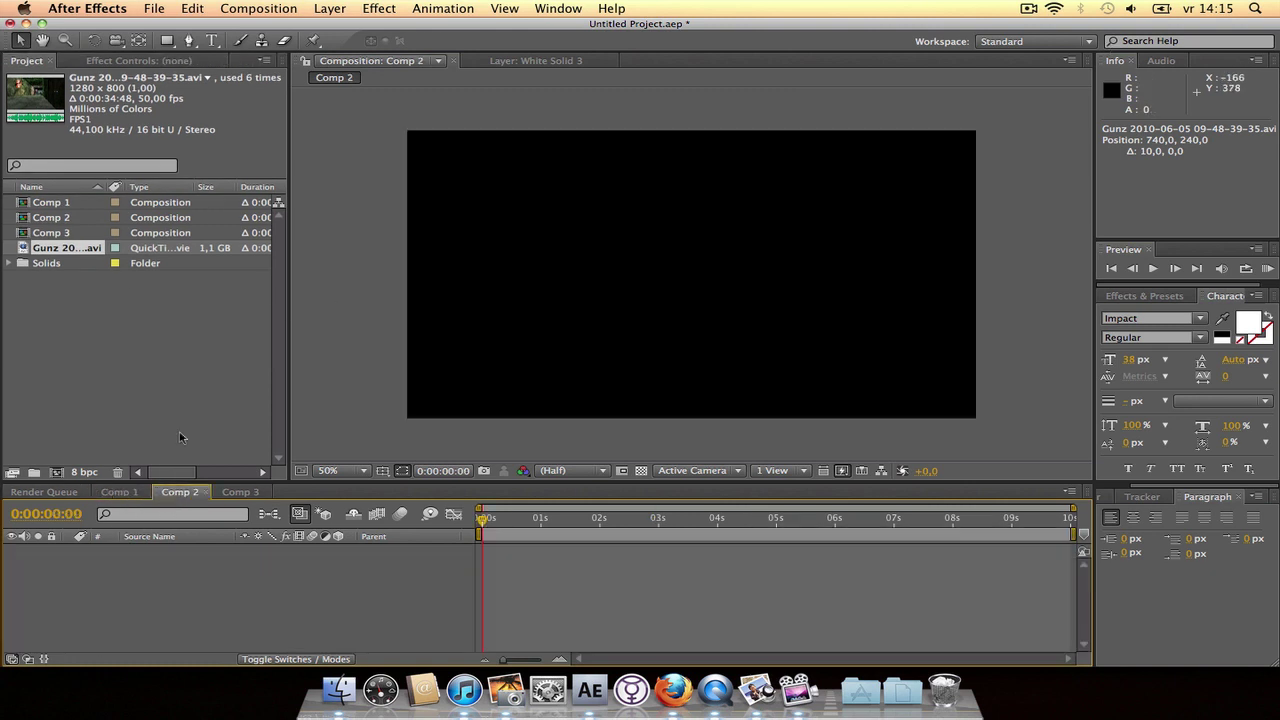
pyautogui.click(133, 492)
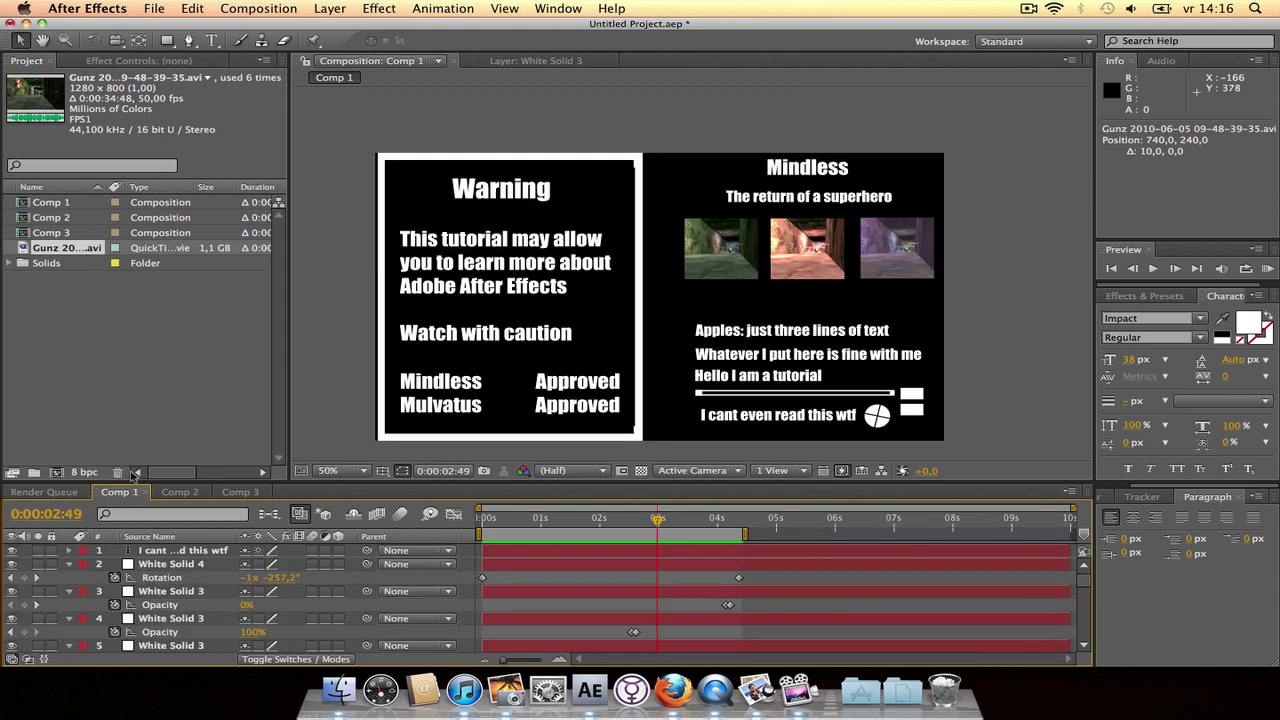
pyautogui.scroll(-3, 160, 600)
pyautogui.click(171, 595)
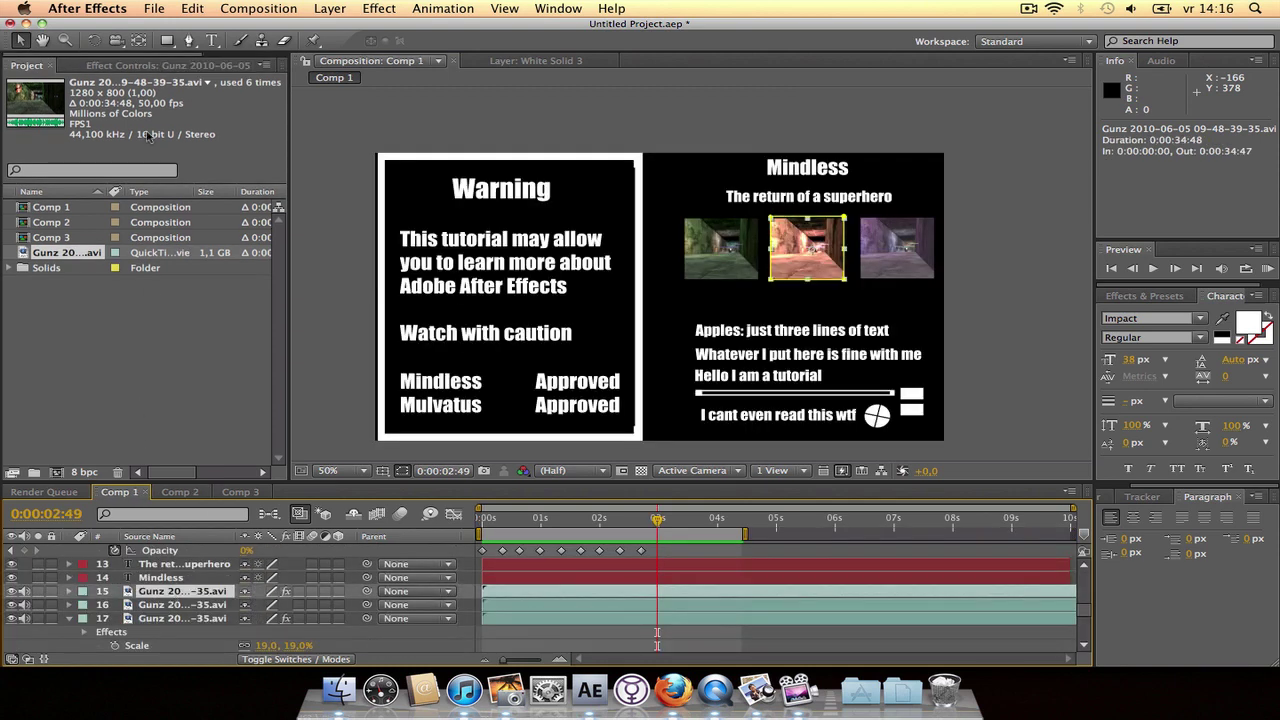
pyautogui.click(132, 61)
pyautogui.scroll(-5, 221, 404)
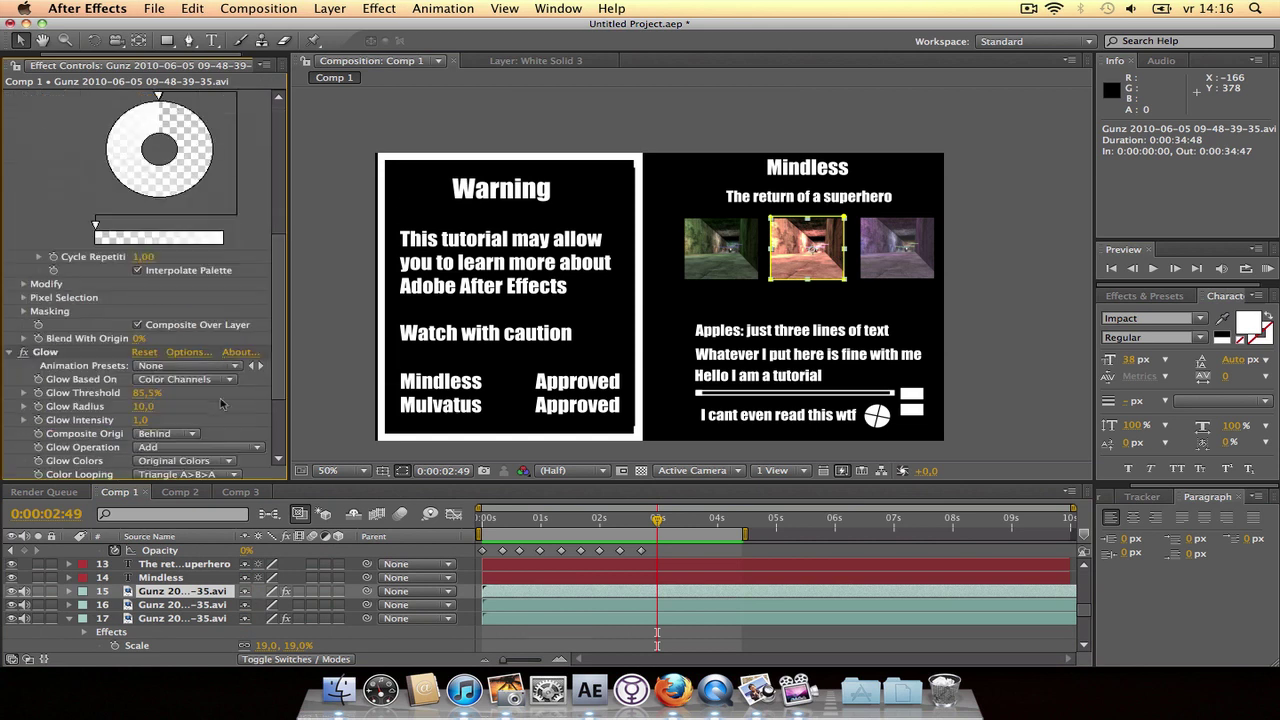
pyautogui.scroll(10, 223, 400)
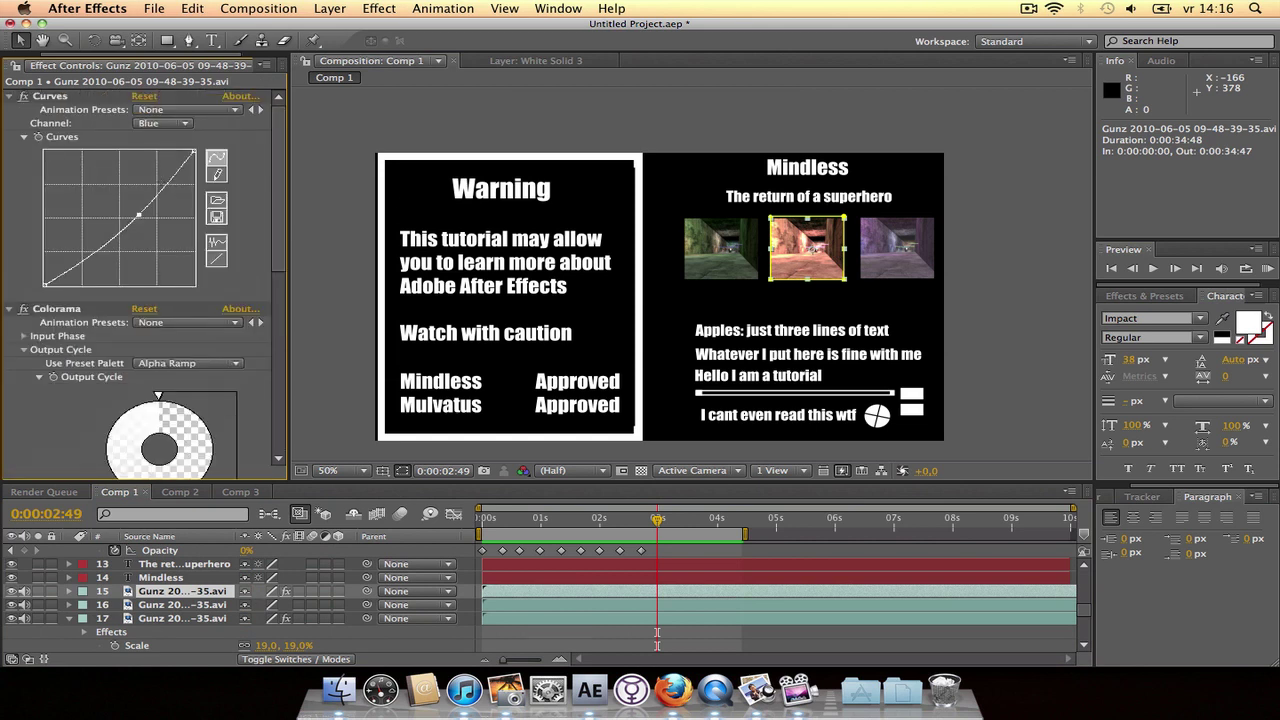
pyautogui.scroll(-8, 150, 375)
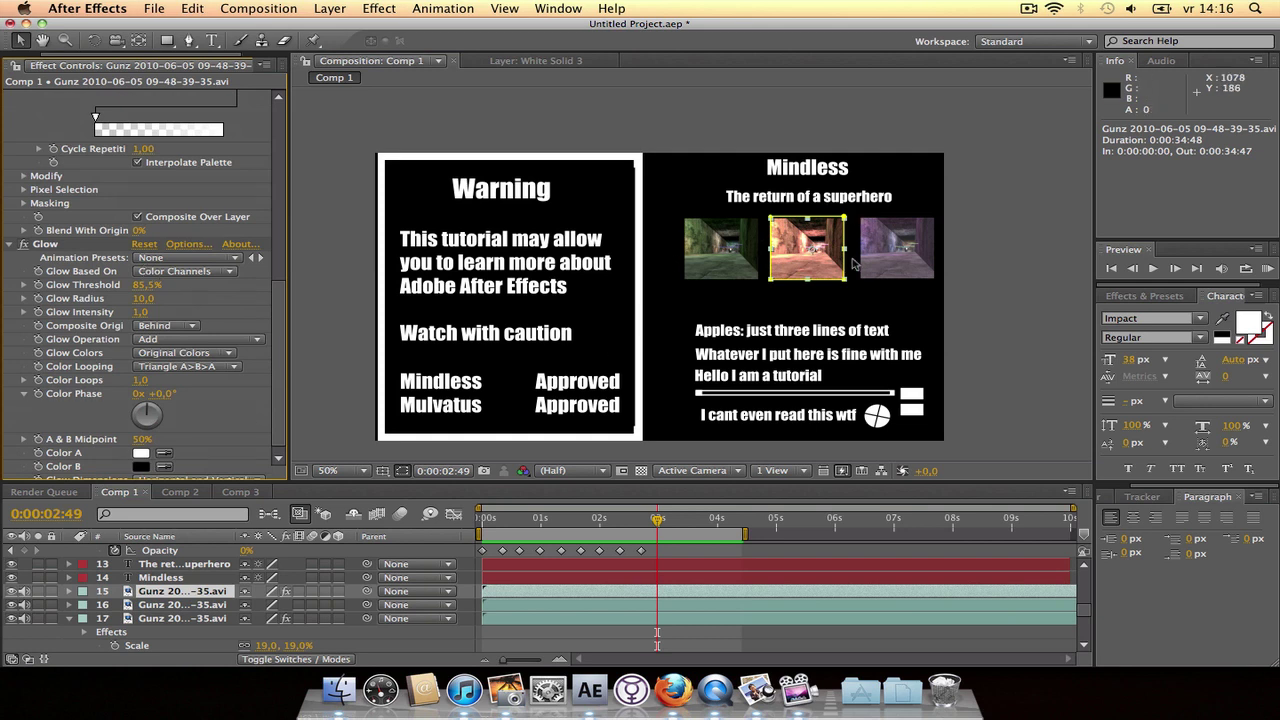
# - Switch to Comp 3, select the middle clip, and turn off the Proportional Grid overlay
pyautogui.click(250, 492)
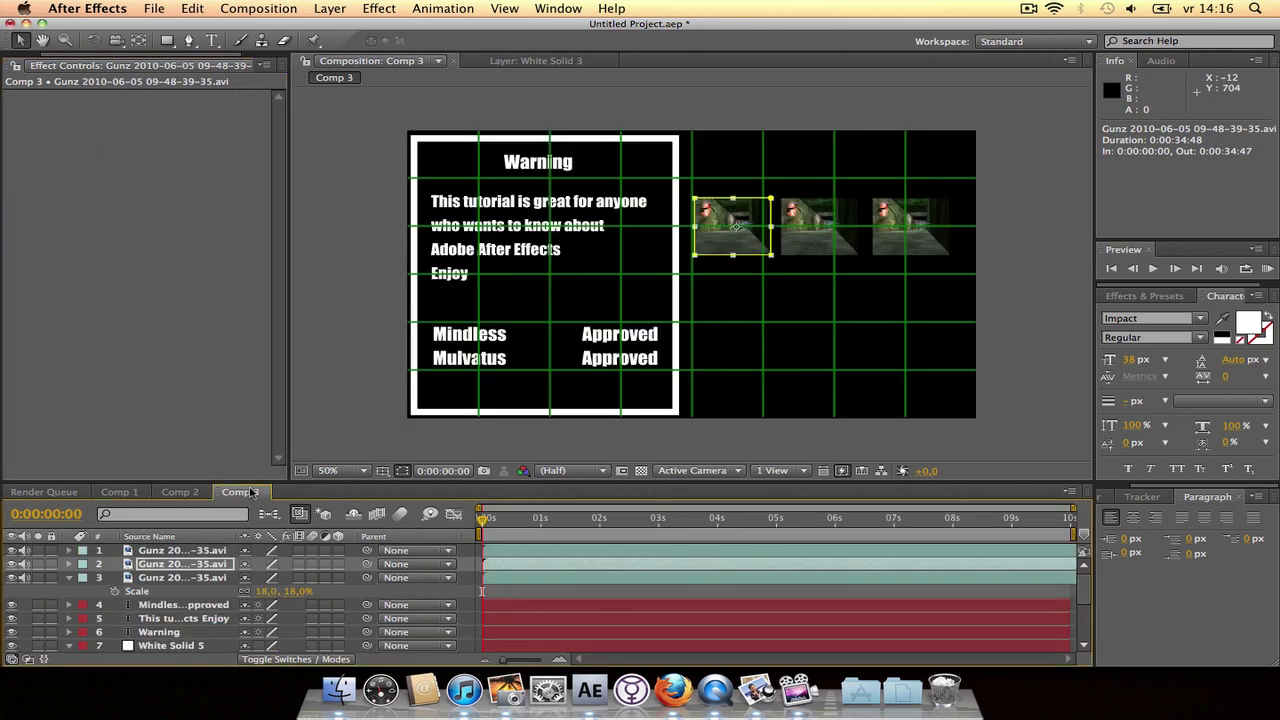
pyautogui.click(792, 238)
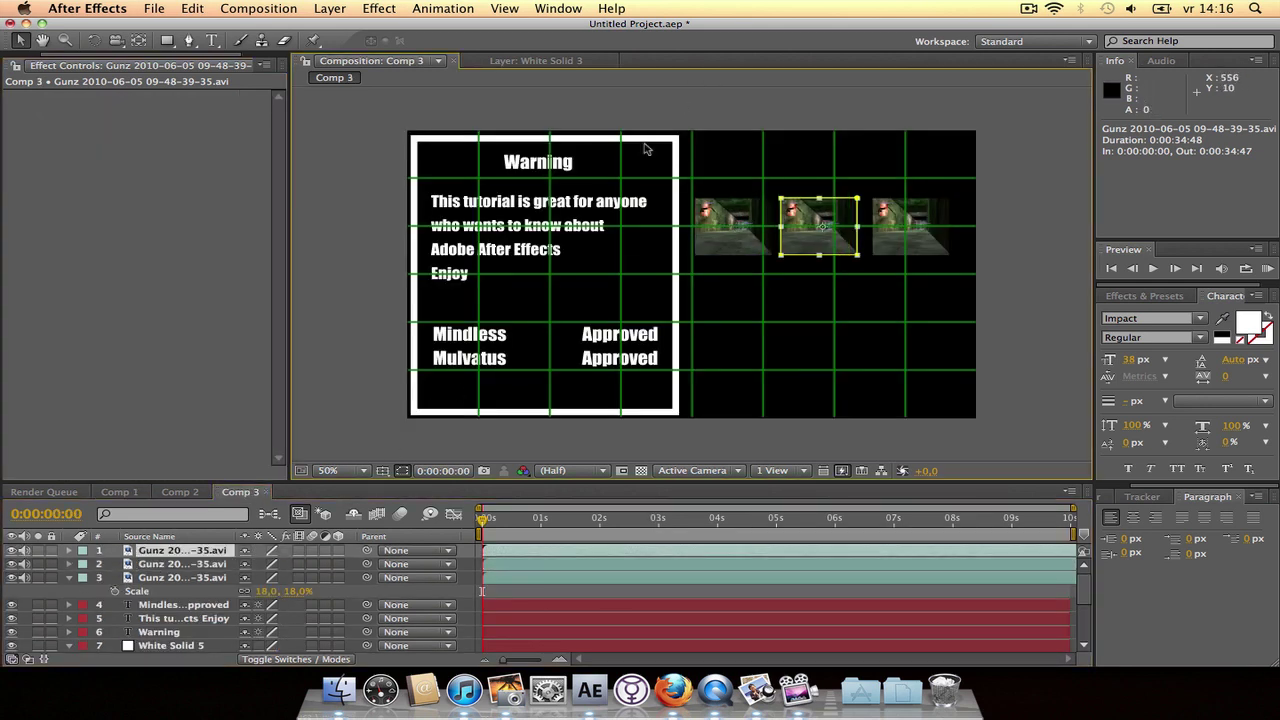
pyautogui.click(382, 470)
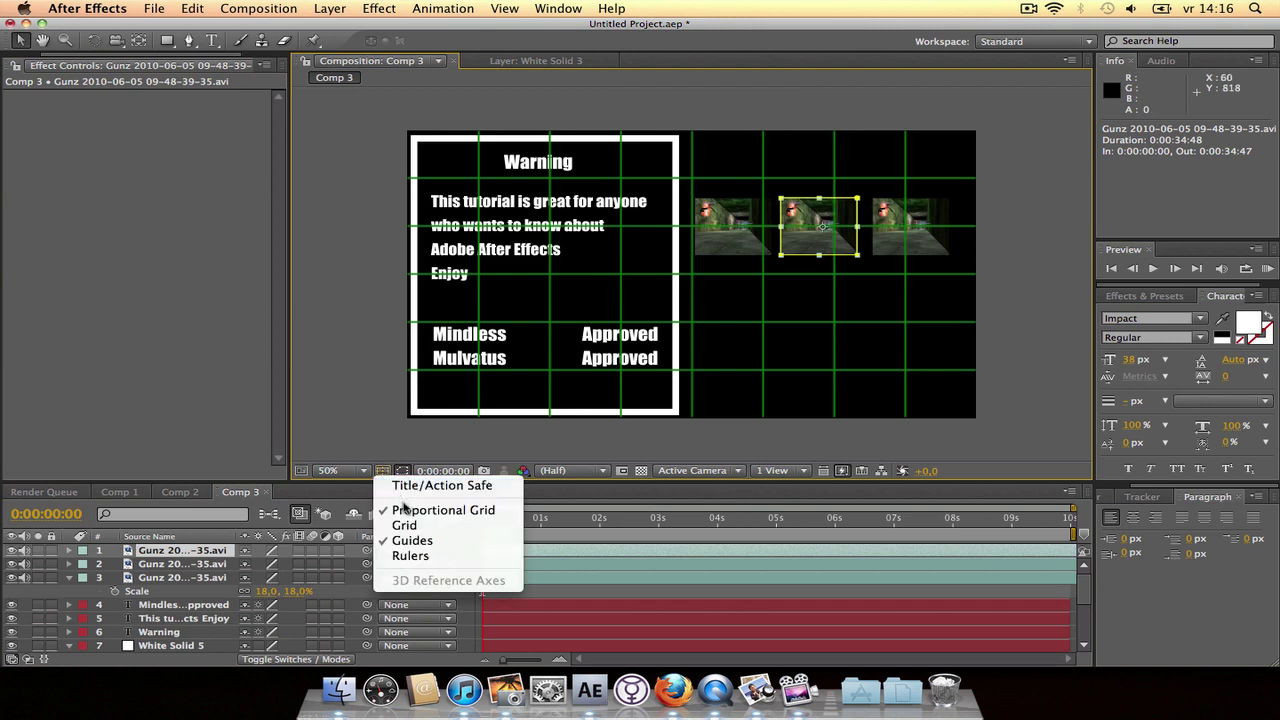
pyautogui.click(406, 511)
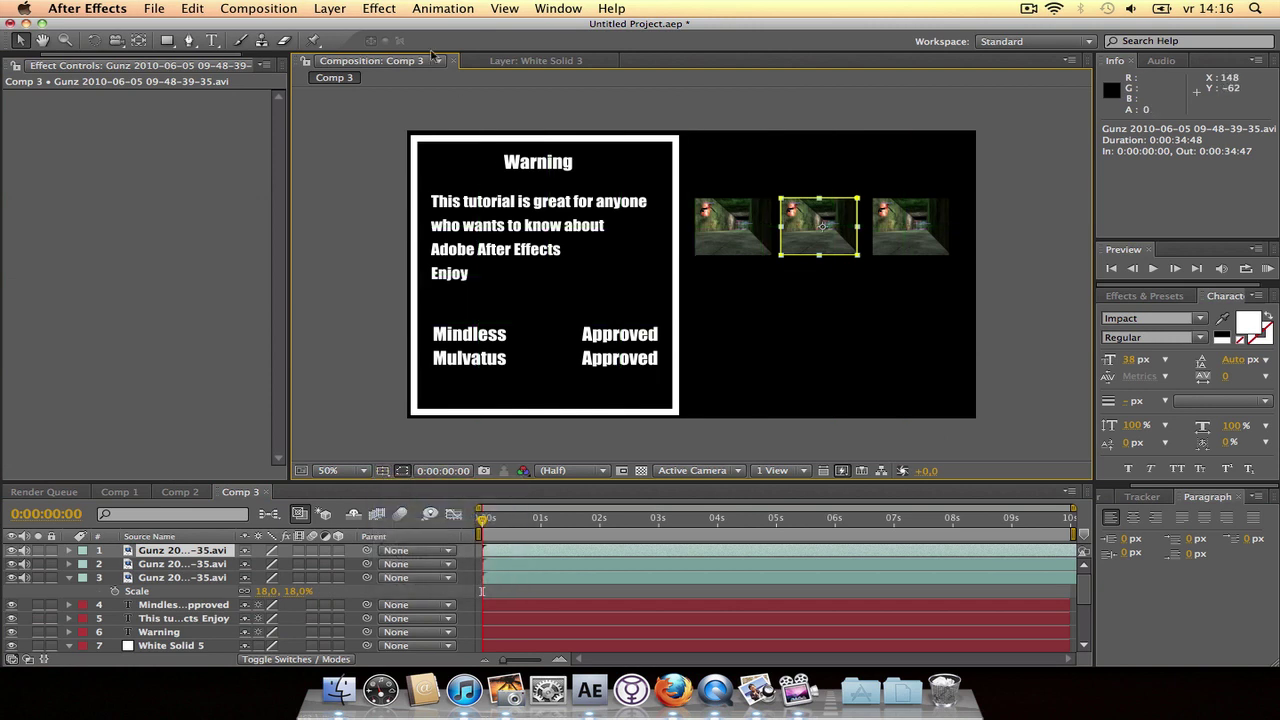
# - Apply Colorama to the middle clip using the Alpha Ramp preset palette
pyautogui.click(389, 10)
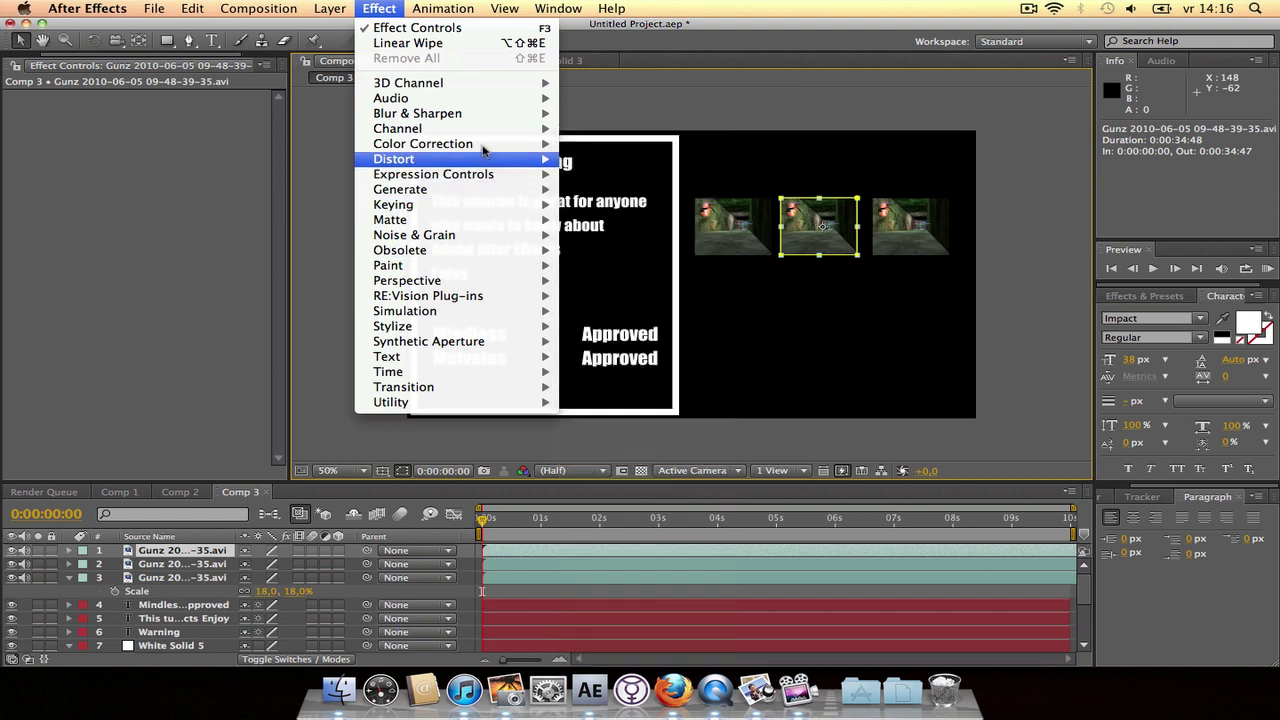
pyautogui.moveTo(470, 145)
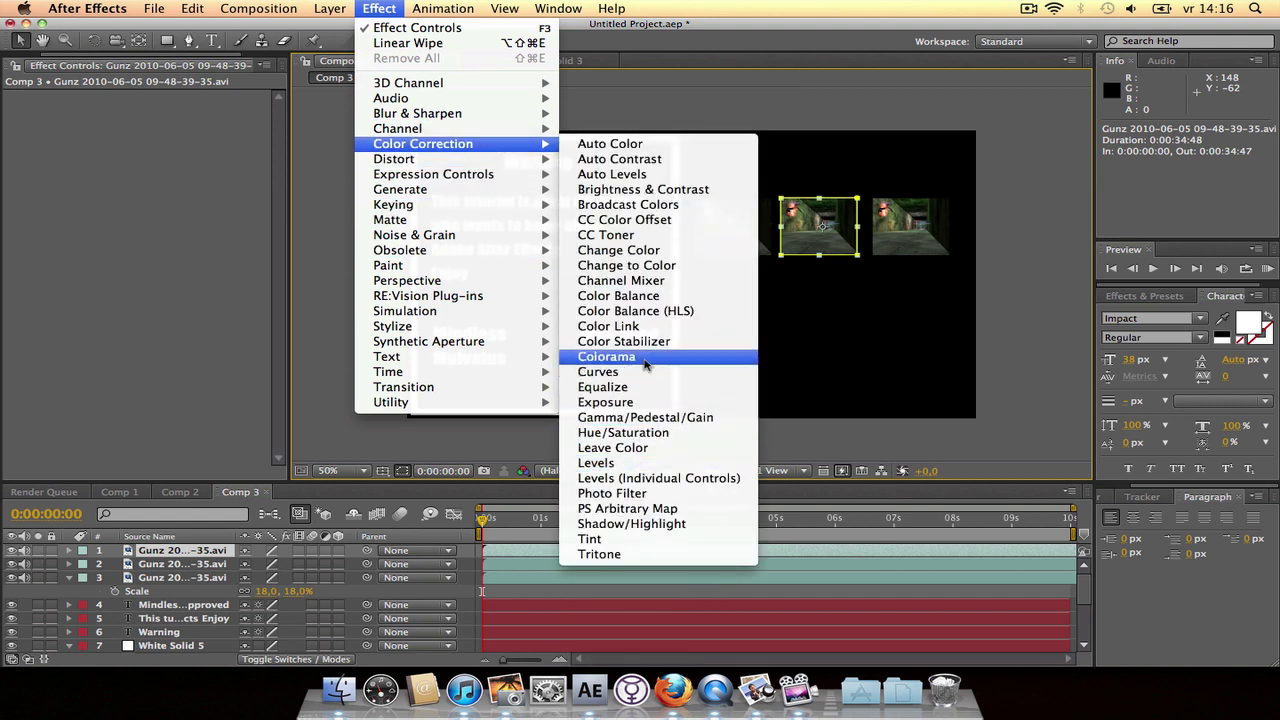
pyautogui.click(645, 357)
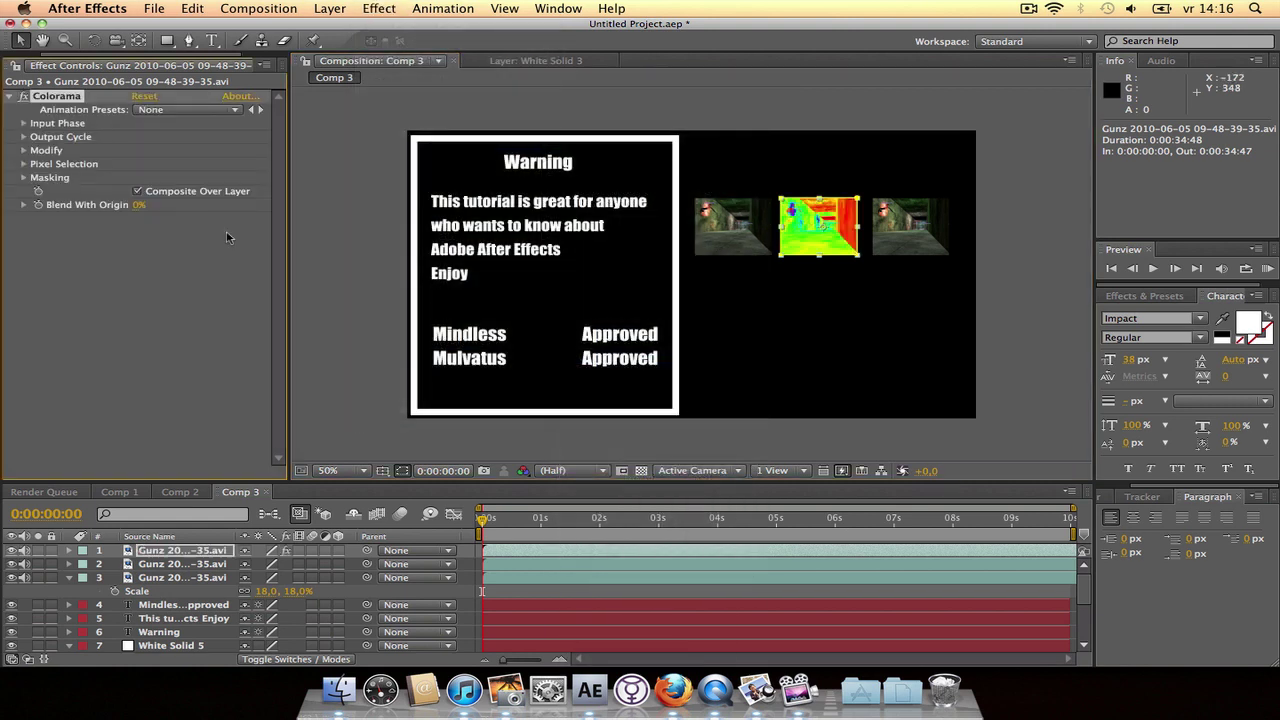
pyautogui.click(24, 137)
pyautogui.click(160, 150)
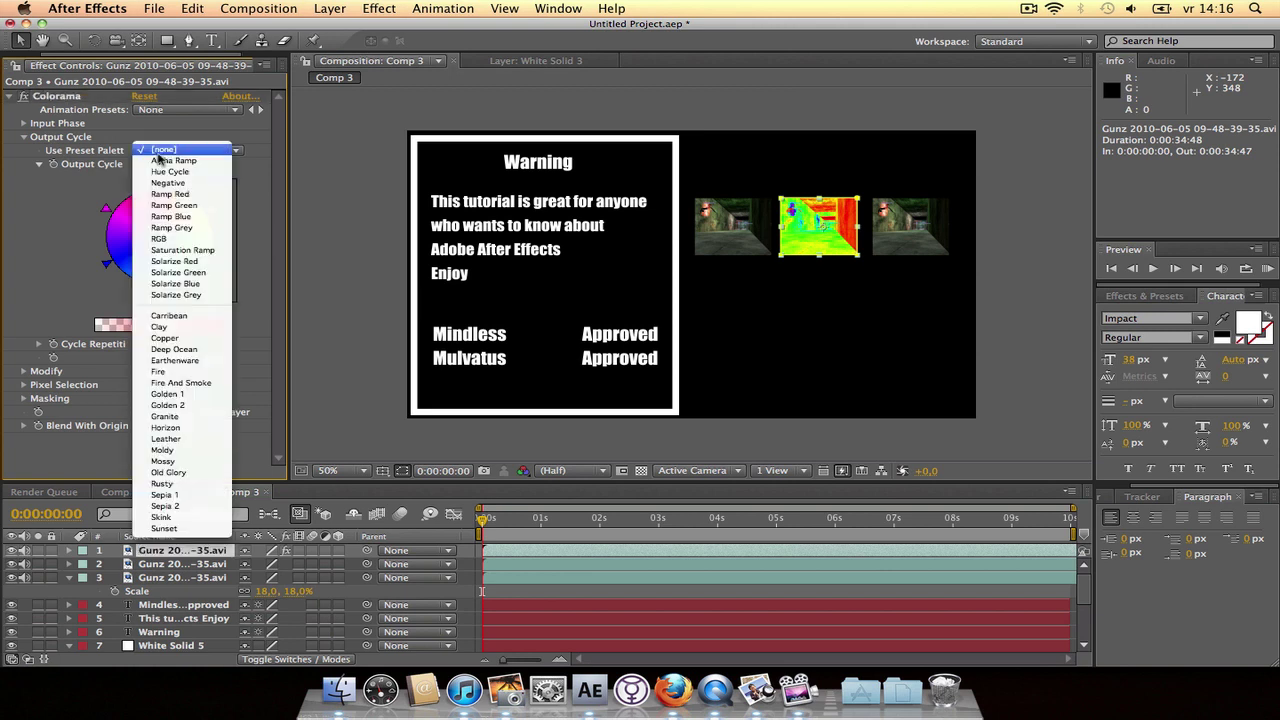
pyautogui.press('Escape')
pyautogui.press('.')
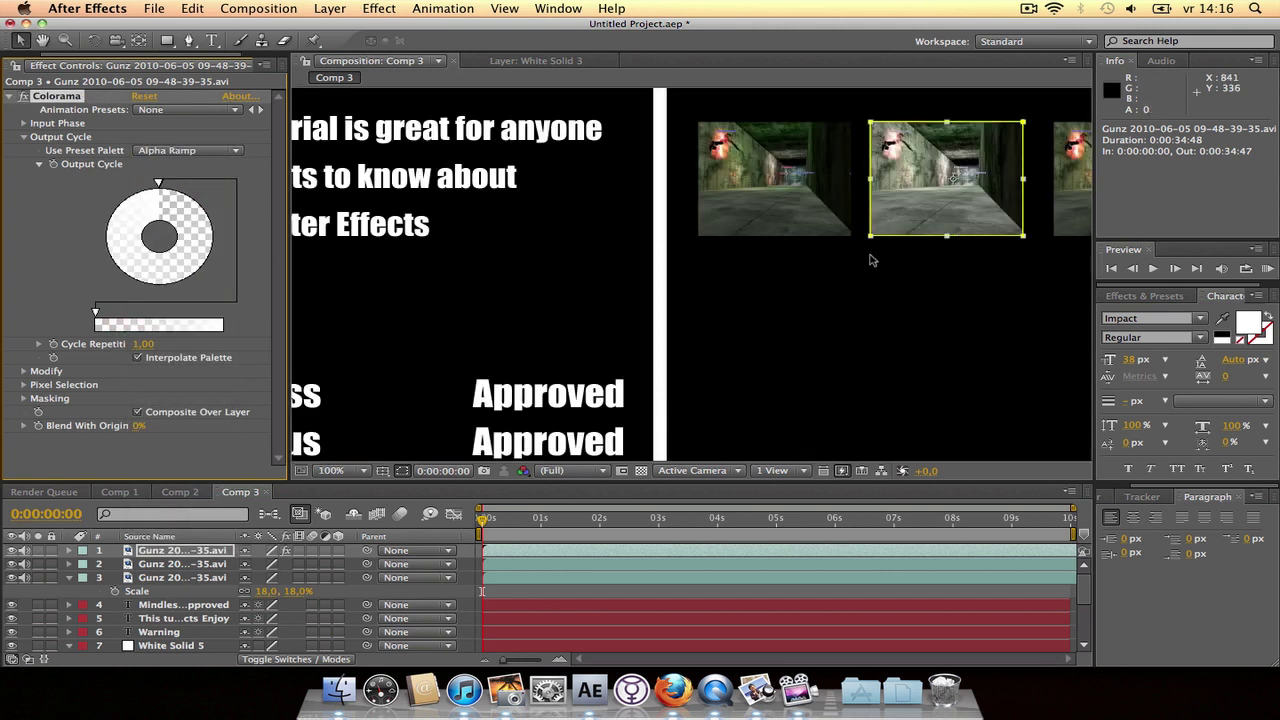
pyautogui.press('h')
pyautogui.moveTo(870, 260); pyautogui.dragTo(745, 311)
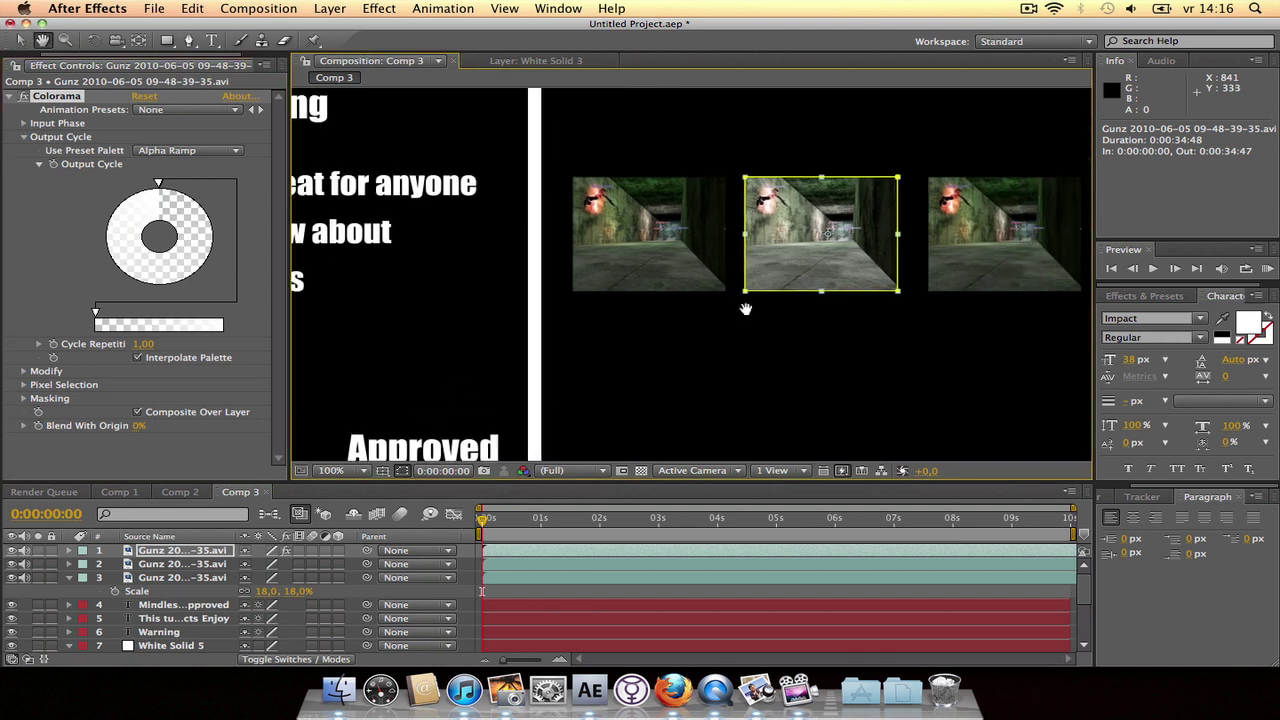
pyautogui.press(',')
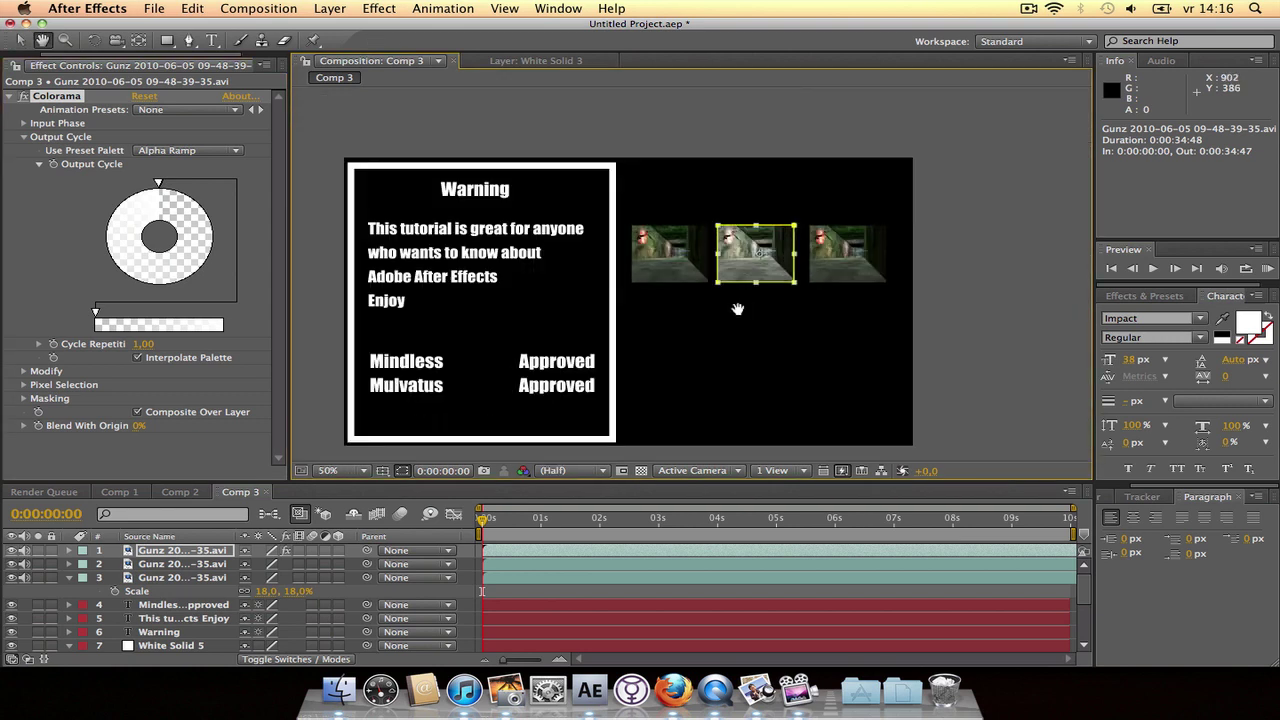
# - Apply Curves to the middle clip and bend the RGB curve into a contrast S-curve
pyautogui.click(380, 9)
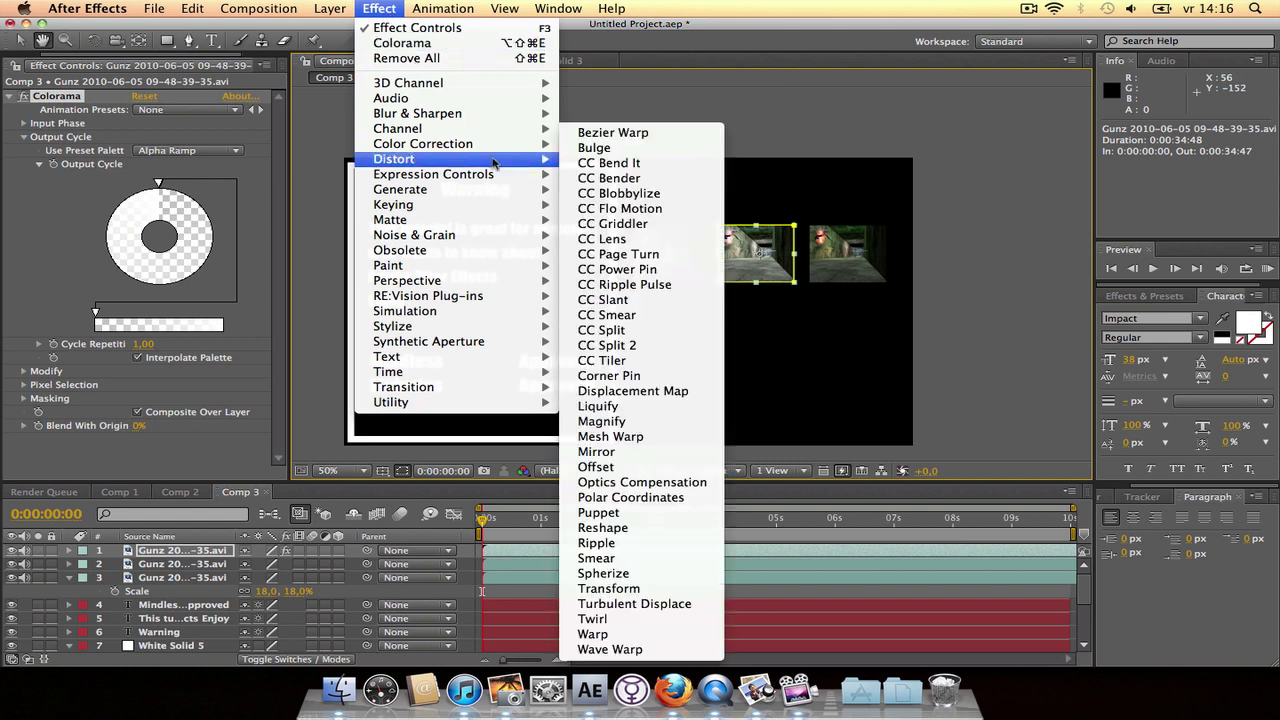
pyautogui.moveTo(470, 144)
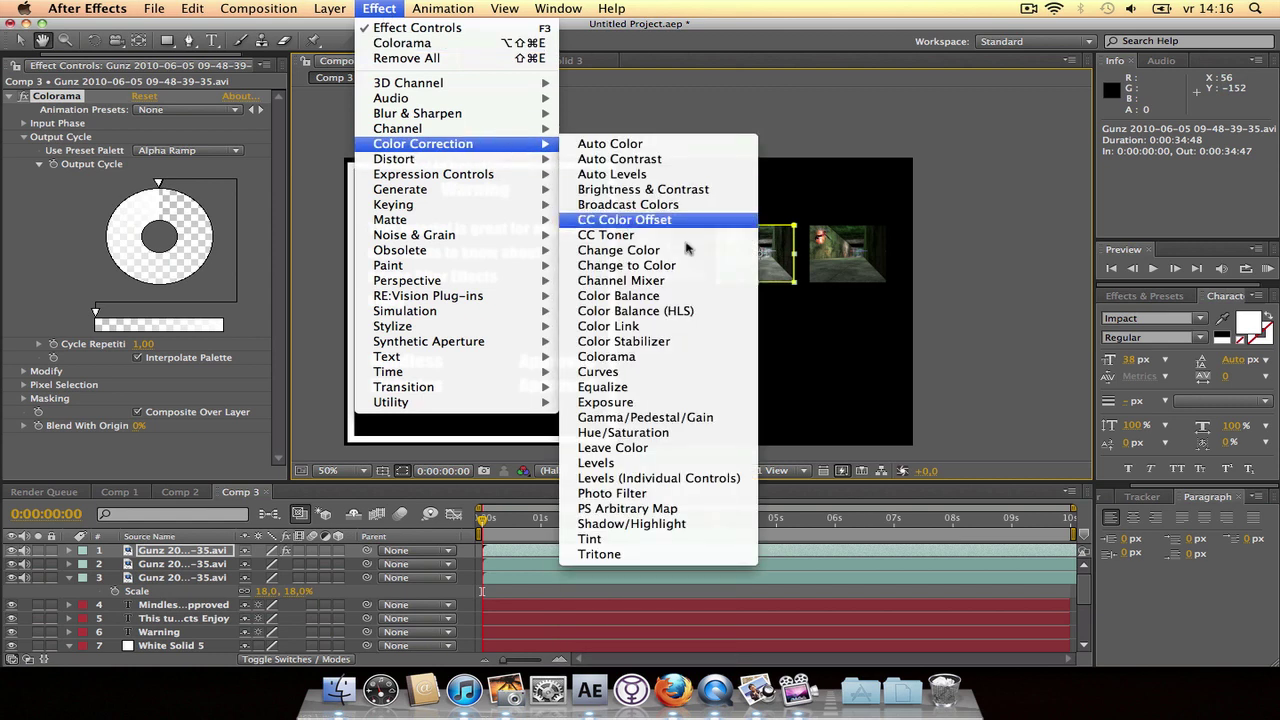
pyautogui.click(645, 371)
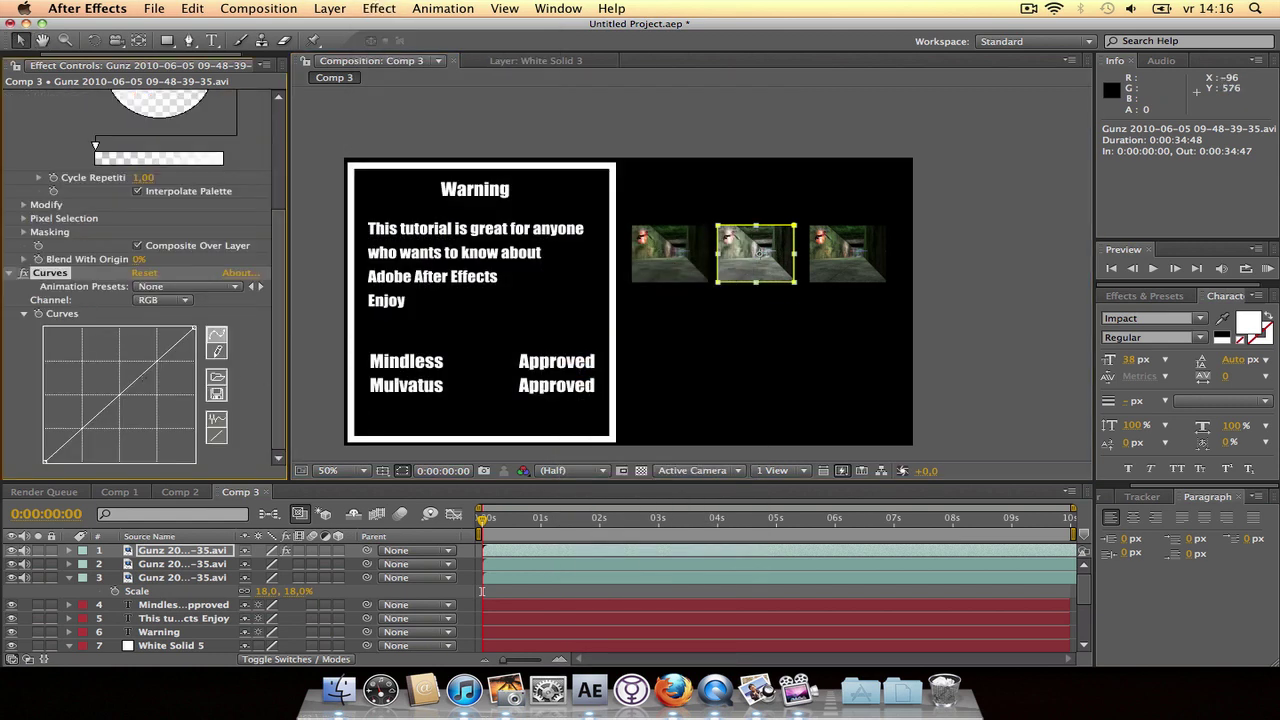
pyautogui.moveTo(128, 387); pyautogui.dragTo(141, 357)
pyautogui.moveTo(84, 424); pyautogui.dragTo(91, 428)
# - Raise the Red curve and lower the Blue curve to warm the clip, then deselect it
pyautogui.click(168, 300)
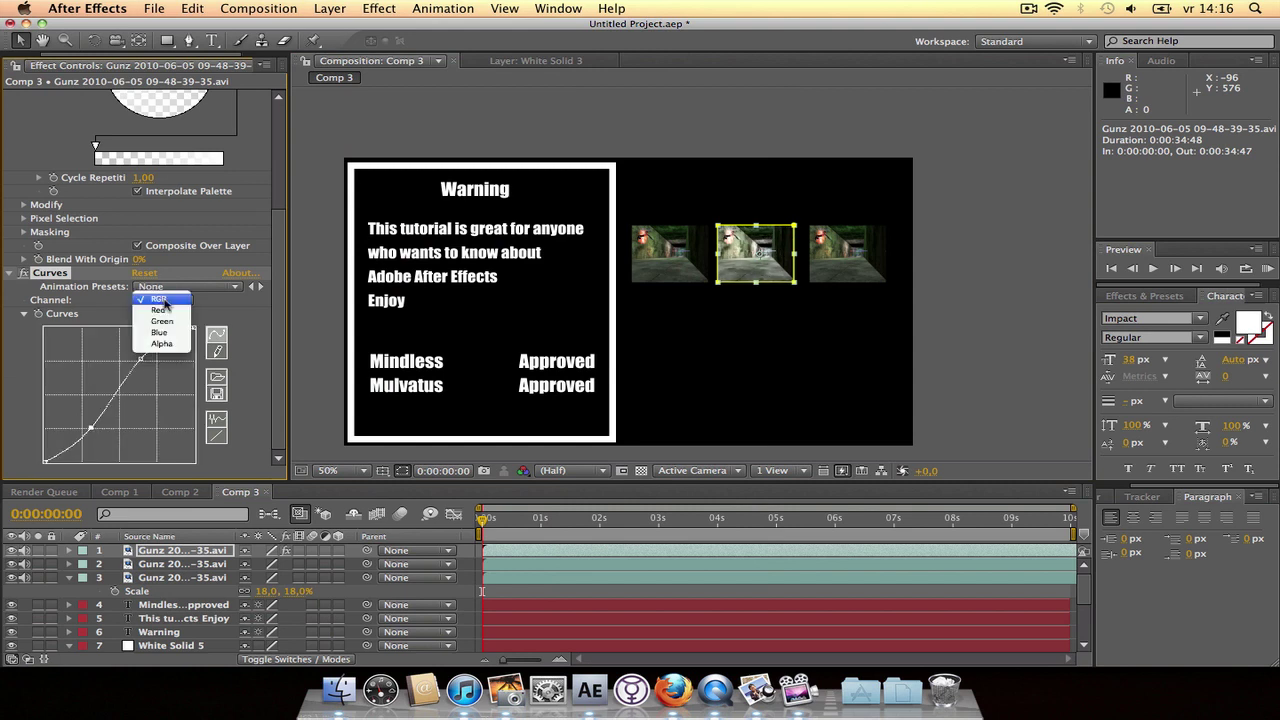
pyautogui.click(163, 312)
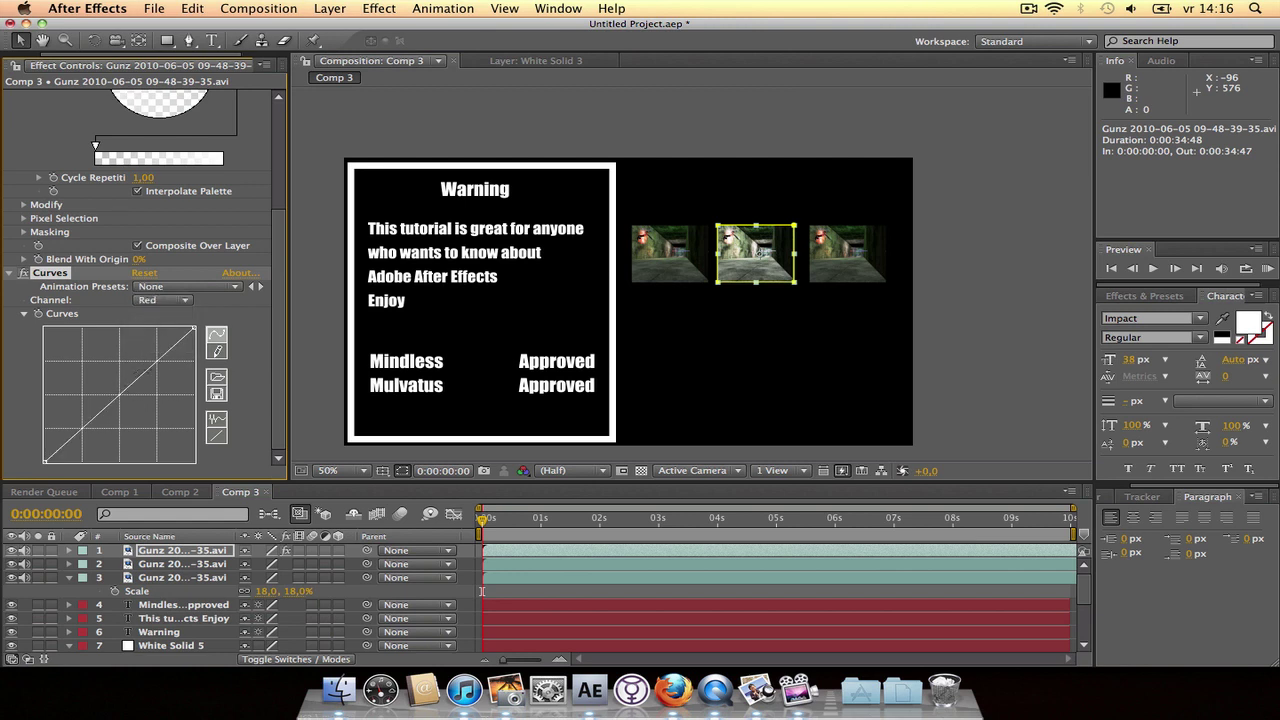
pyautogui.moveTo(150, 370); pyautogui.dragTo(133, 356)
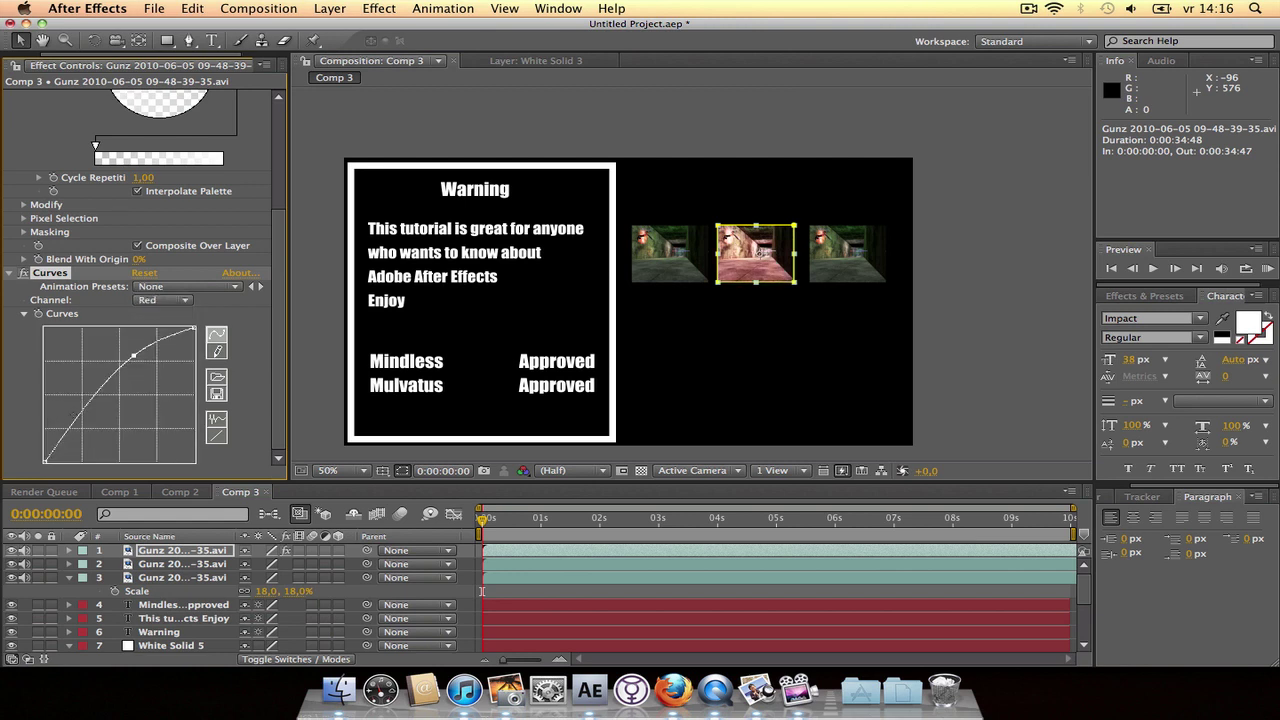
pyautogui.click(162, 299)
pyautogui.click(160, 327)
pyautogui.moveTo(150, 367); pyautogui.dragTo(154, 373)
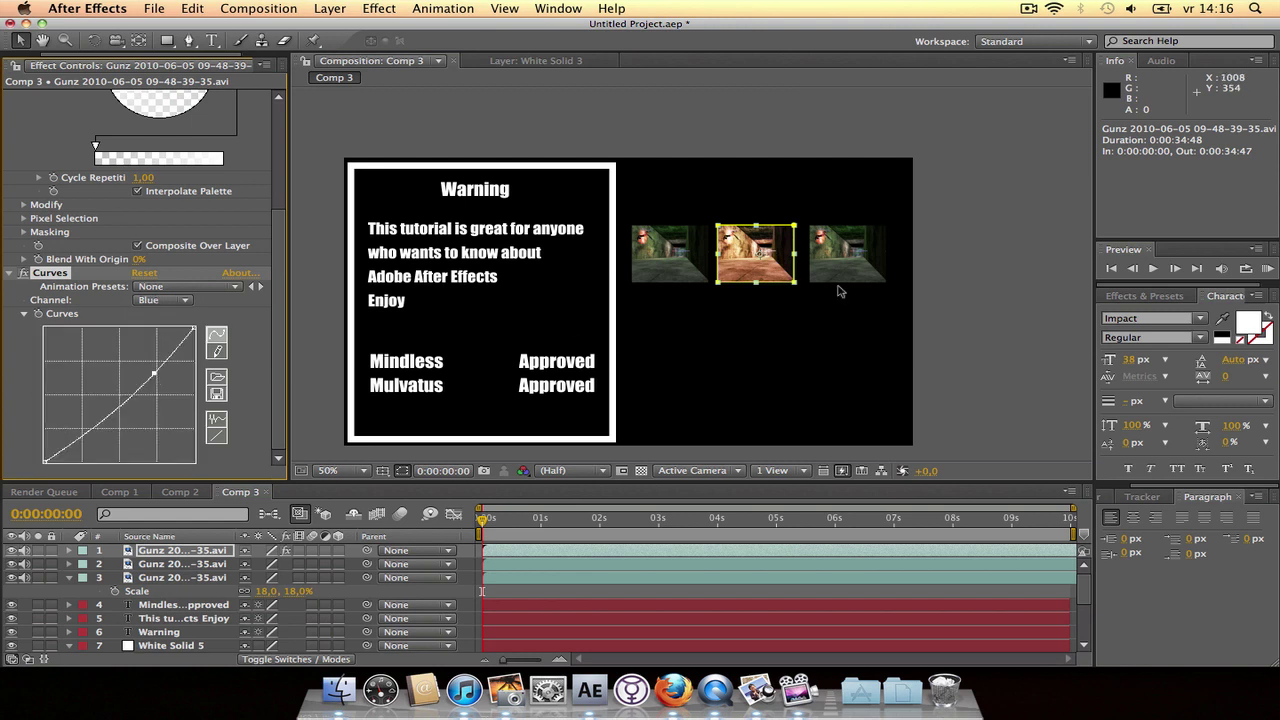
pyautogui.click(995, 261)
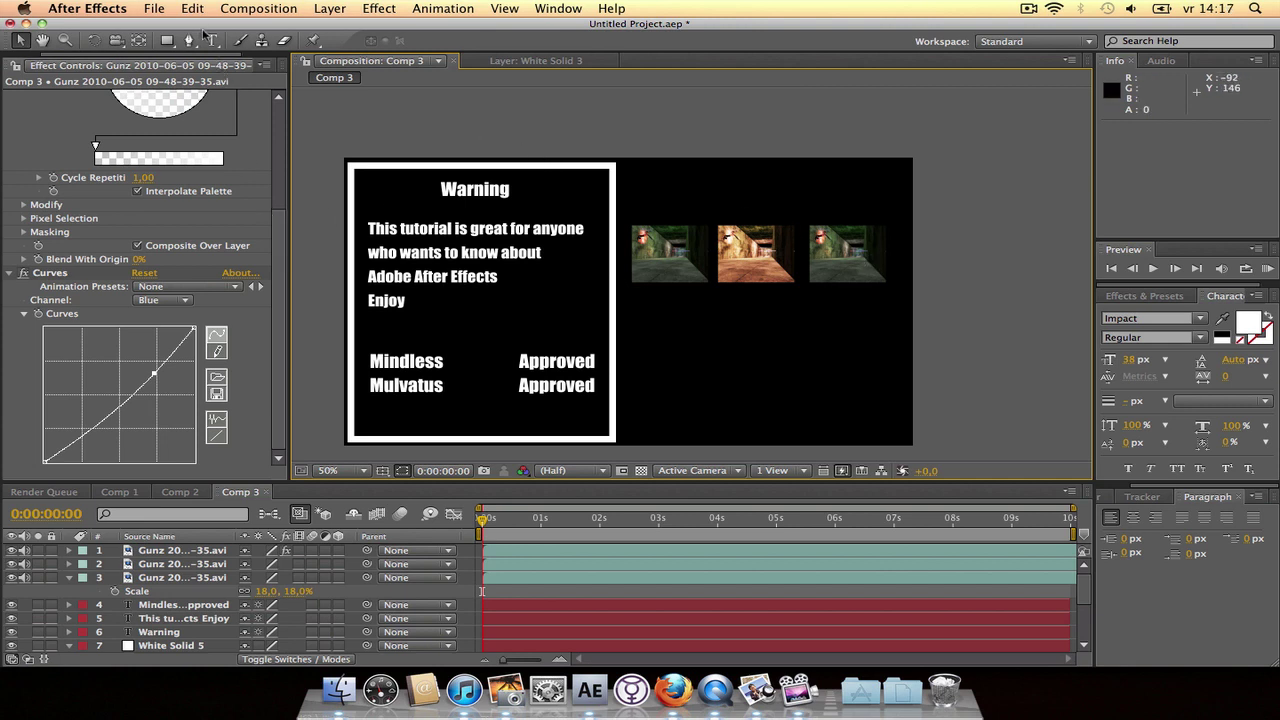
# - Create the 'Mindless' title text at a 49 px font size
pyautogui.click(207, 39)
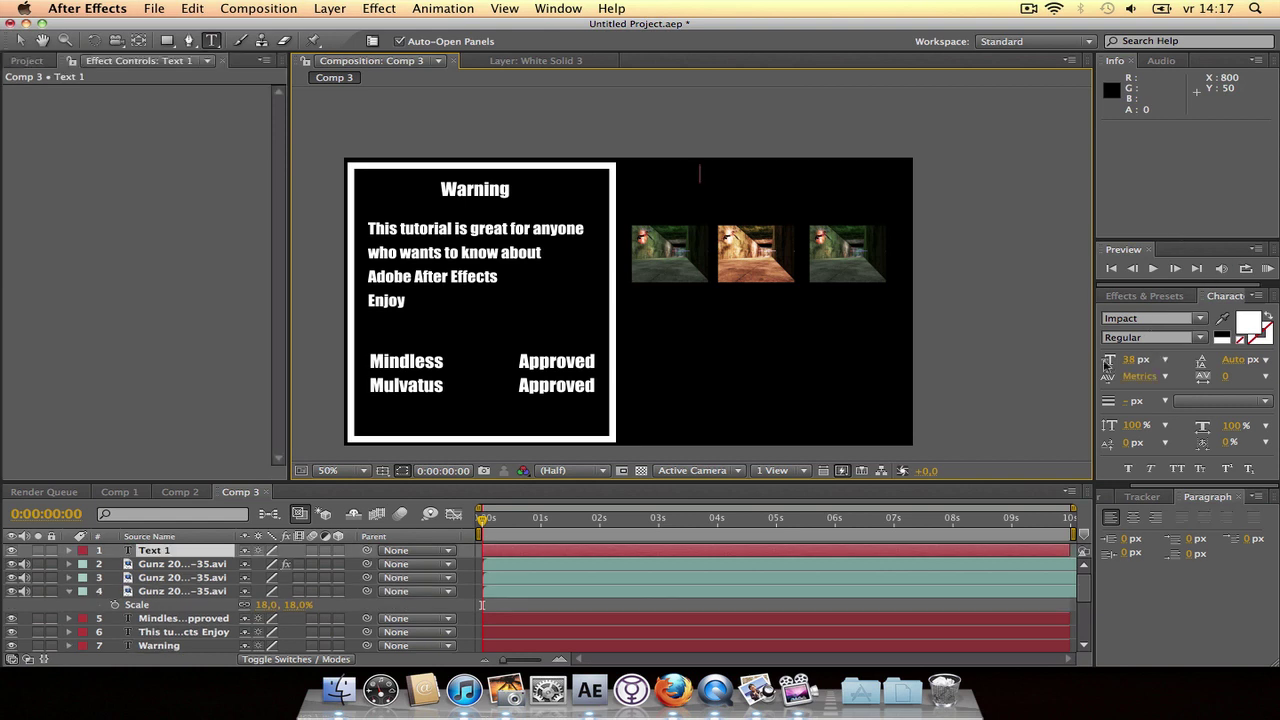
pyautogui.click(1134, 360)
pyautogui.press('Down')
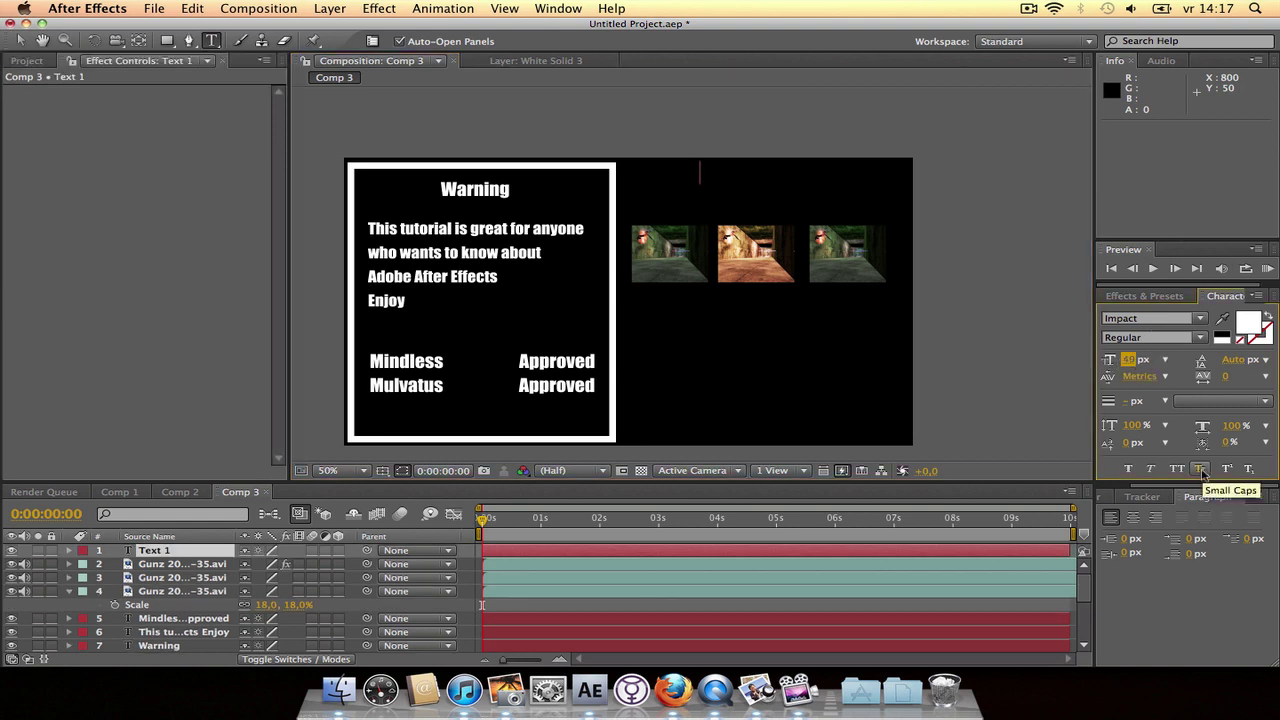
pyautogui.press('Return')
pyautogui.write('Mindless')
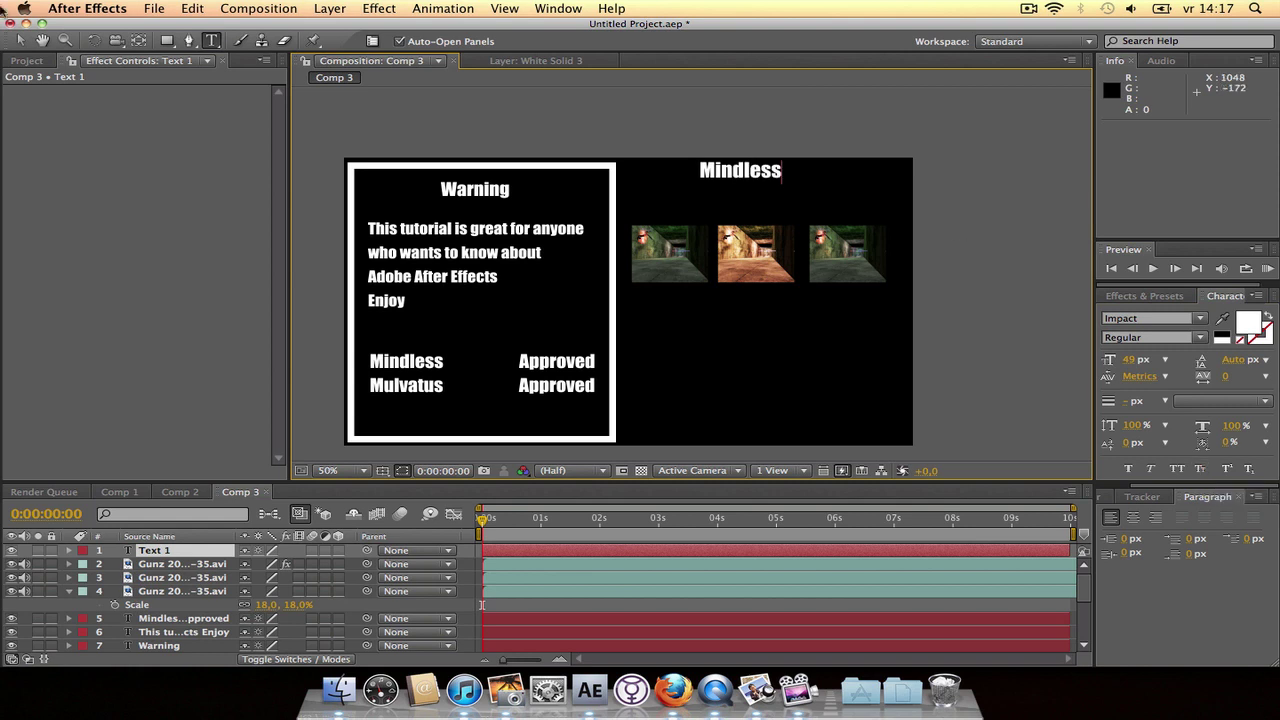
pyautogui.click(20, 41)
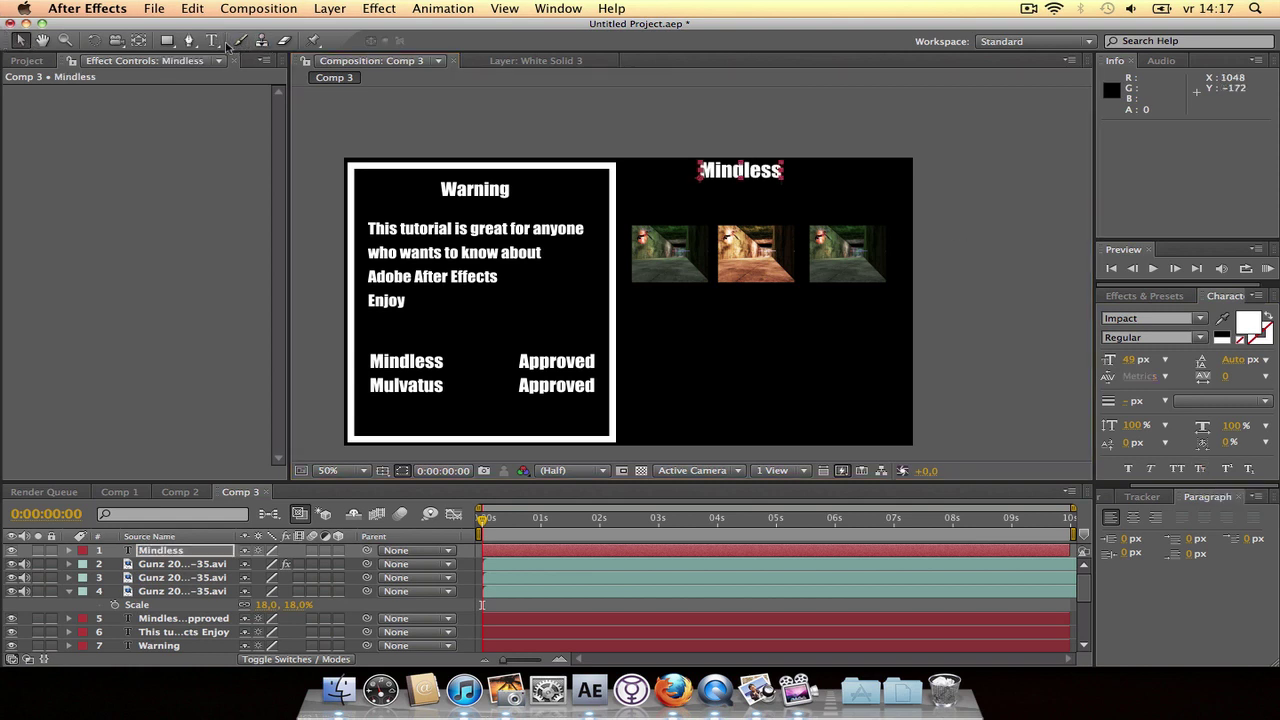
# - Add 'The return of a superhero' as a 38 px text line below the title
pyautogui.click(212, 41)
pyautogui.click(630, 200)
pyautogui.click(1129, 360)
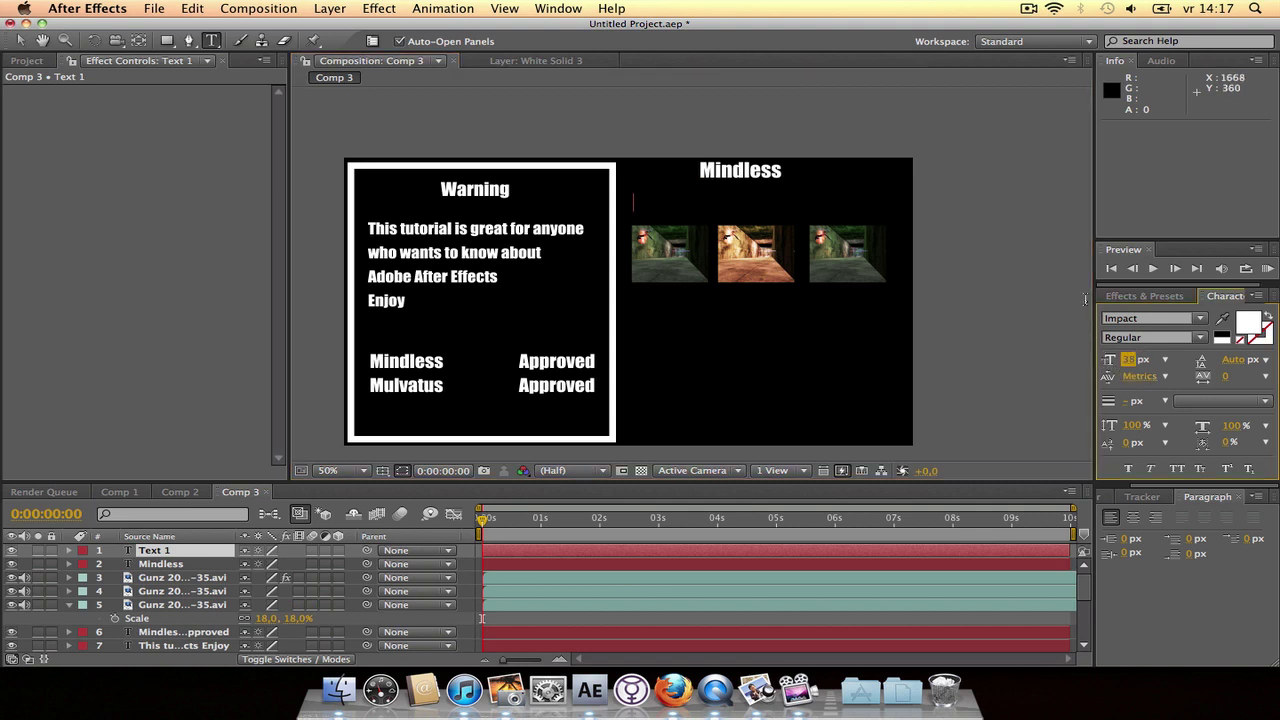
pyautogui.press('Return')
pyautogui.write('The r')
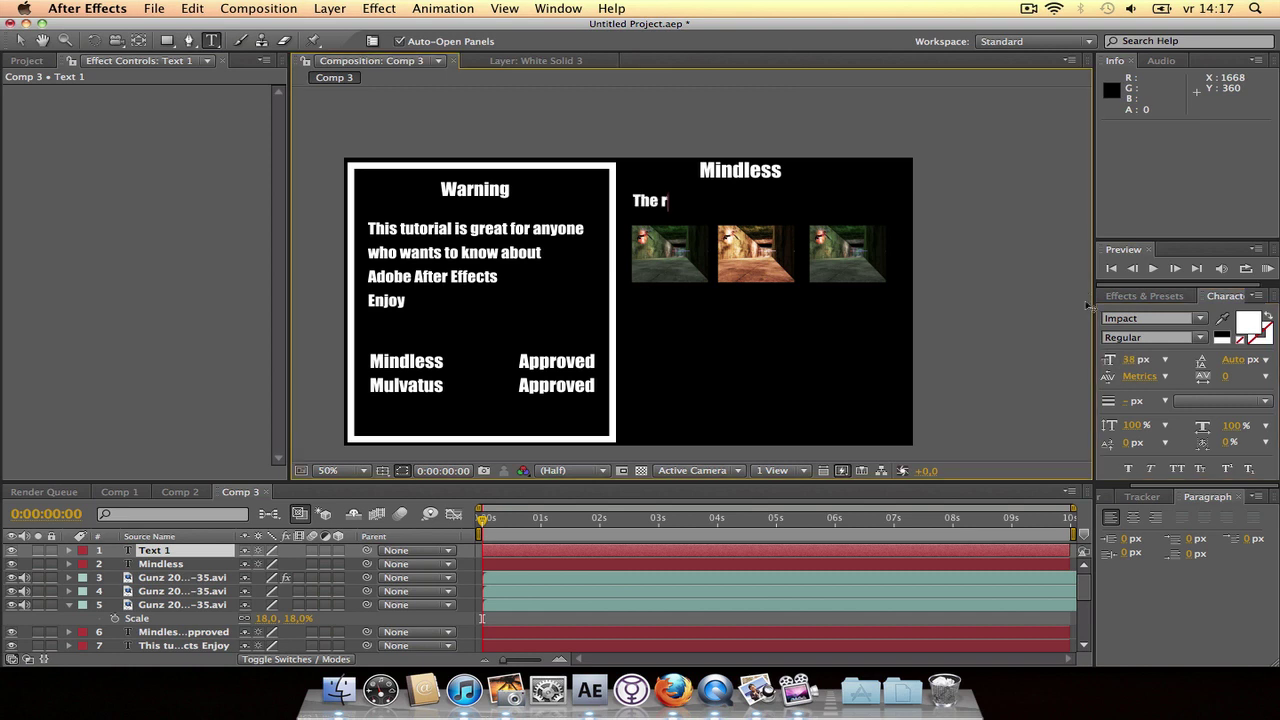
pyautogui.write('eturn of a superhe')
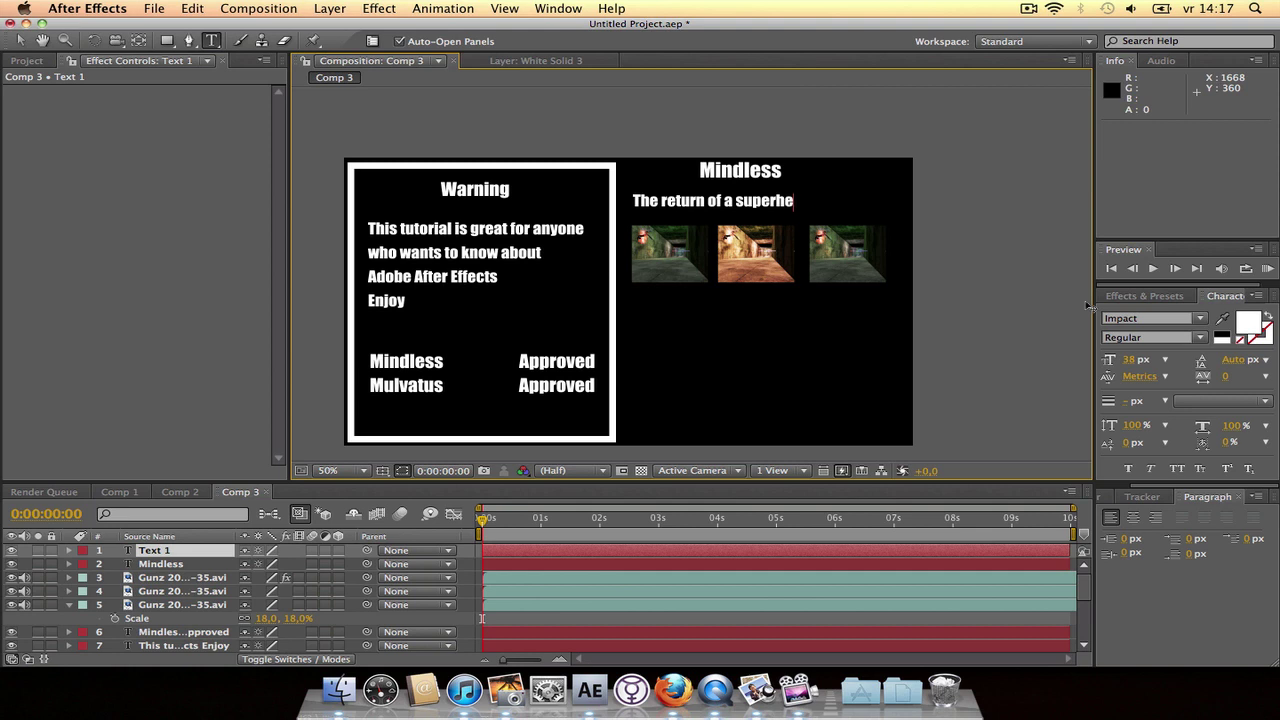
pyautogui.write('ro')
pyautogui.click(19, 40)
# - Position the subtitle under the Mindless title and centre both above the clips
pyautogui.moveTo(752, 201); pyautogui.dragTo(791, 205)
pyautogui.click(722, 171)
pyautogui.doubleClick(724, 171)
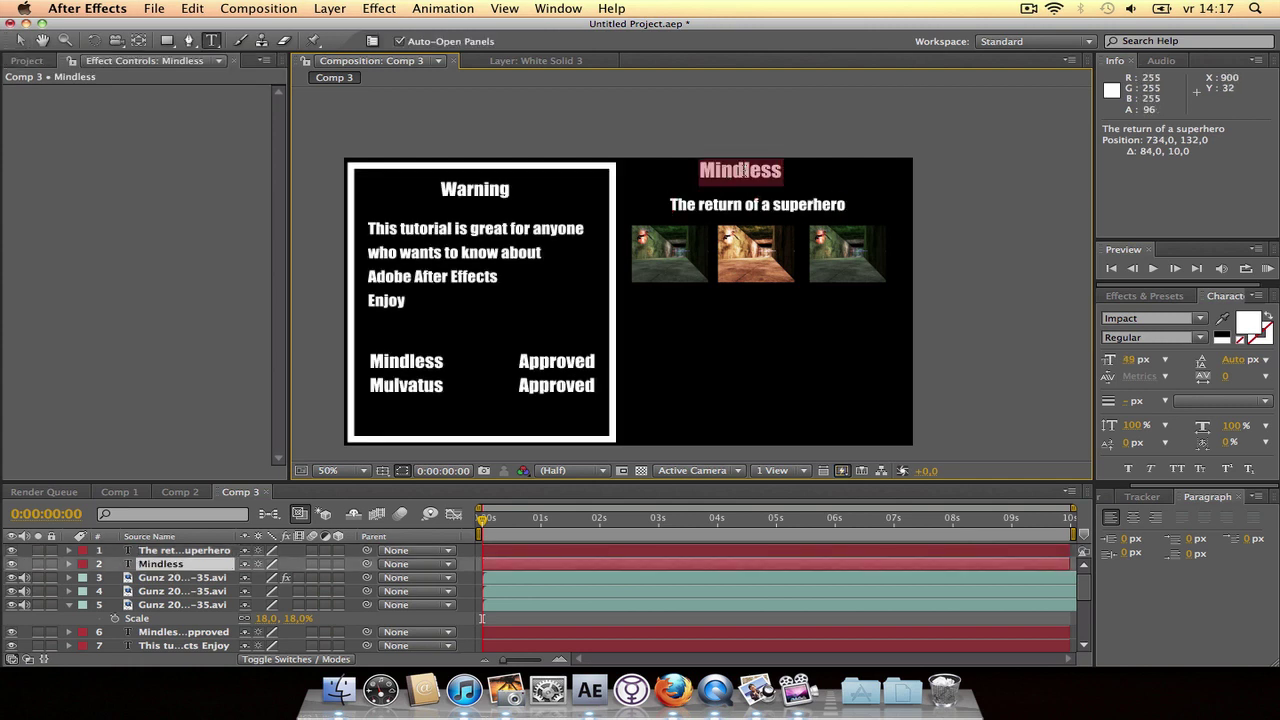
pyautogui.click(20, 40)
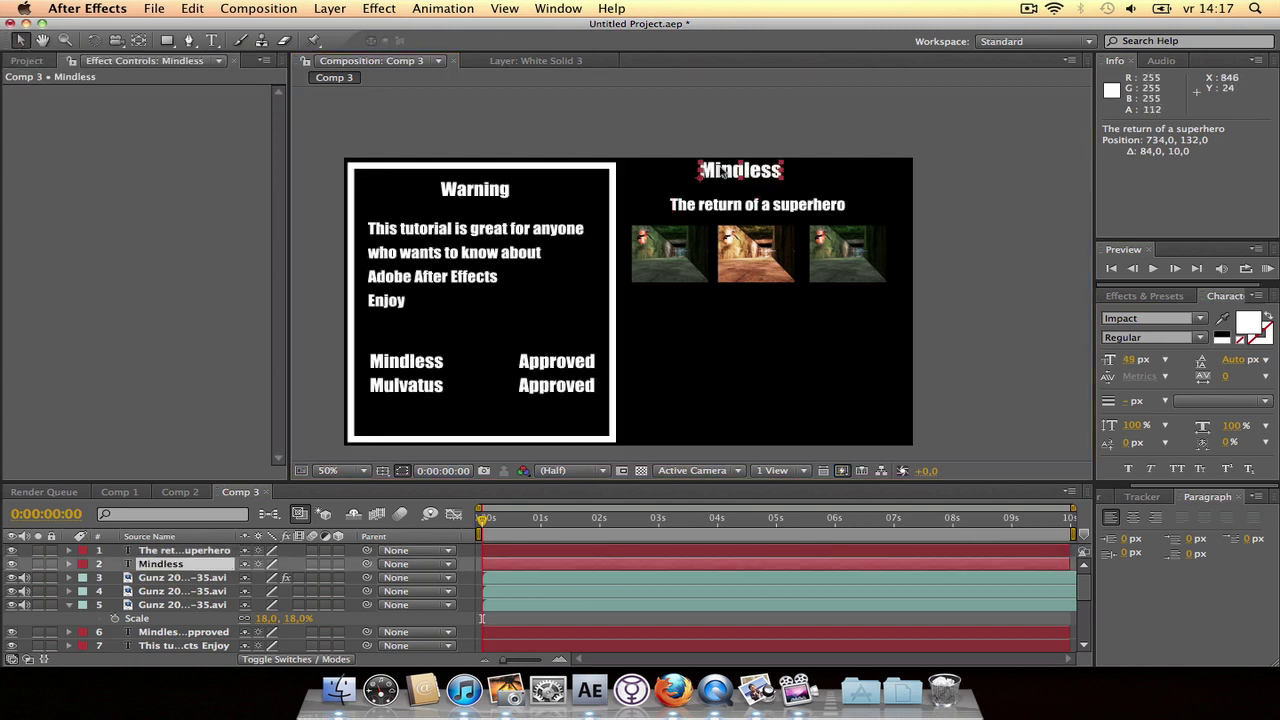
pyautogui.moveTo(722, 171); pyautogui.dragTo(741, 174)
pyautogui.click(975, 322)
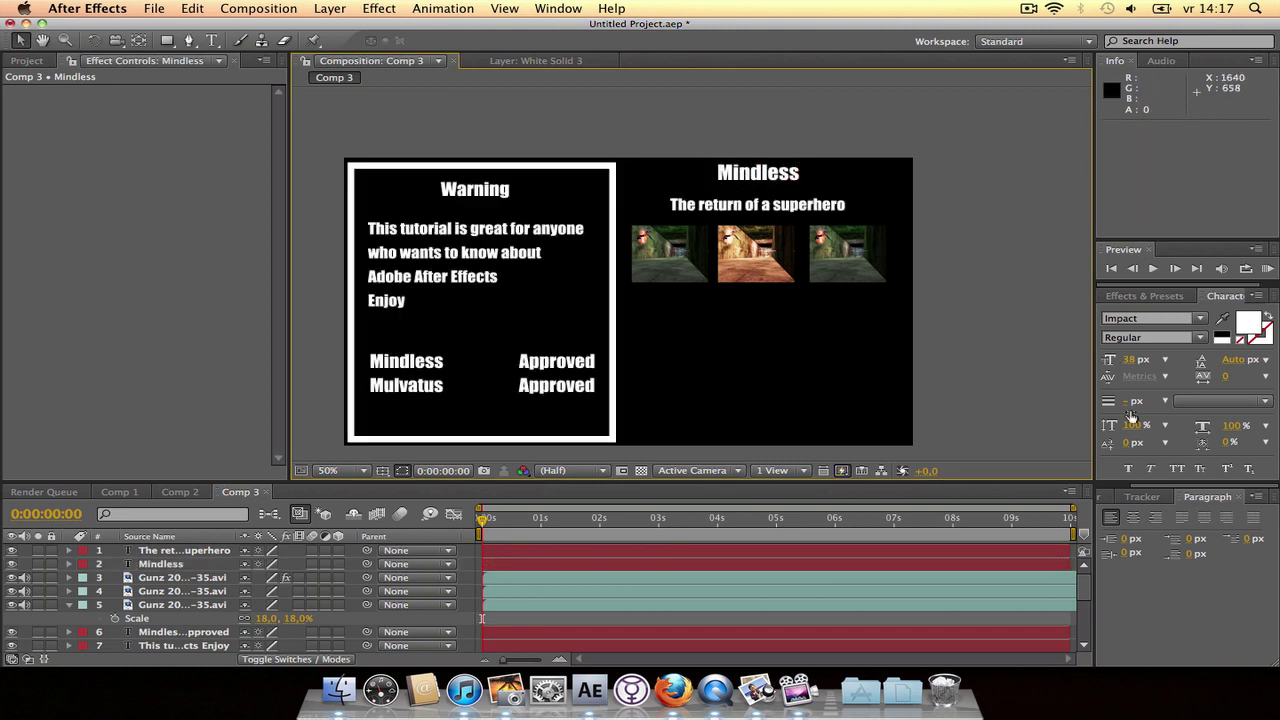
pyautogui.press('h')
pyautogui.moveTo(823, 348); pyautogui.dragTo(798, 313)
pyautogui.press('v')
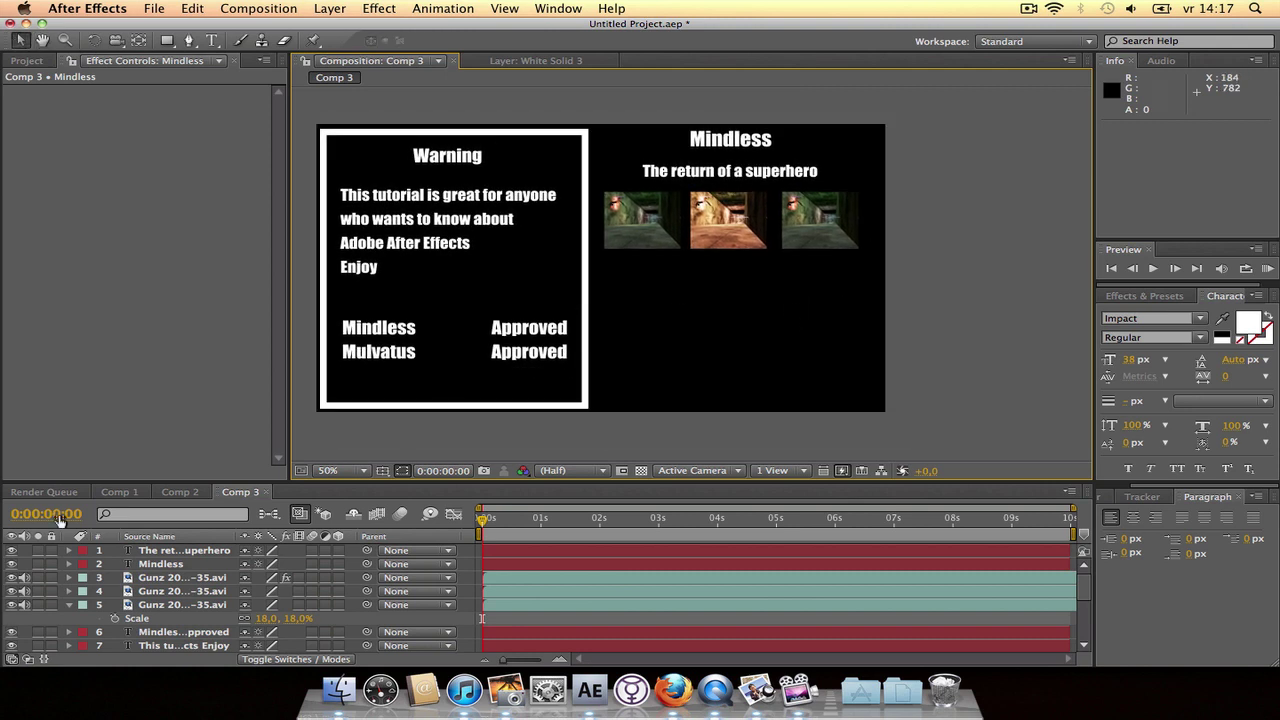
pyautogui.click(119, 491)
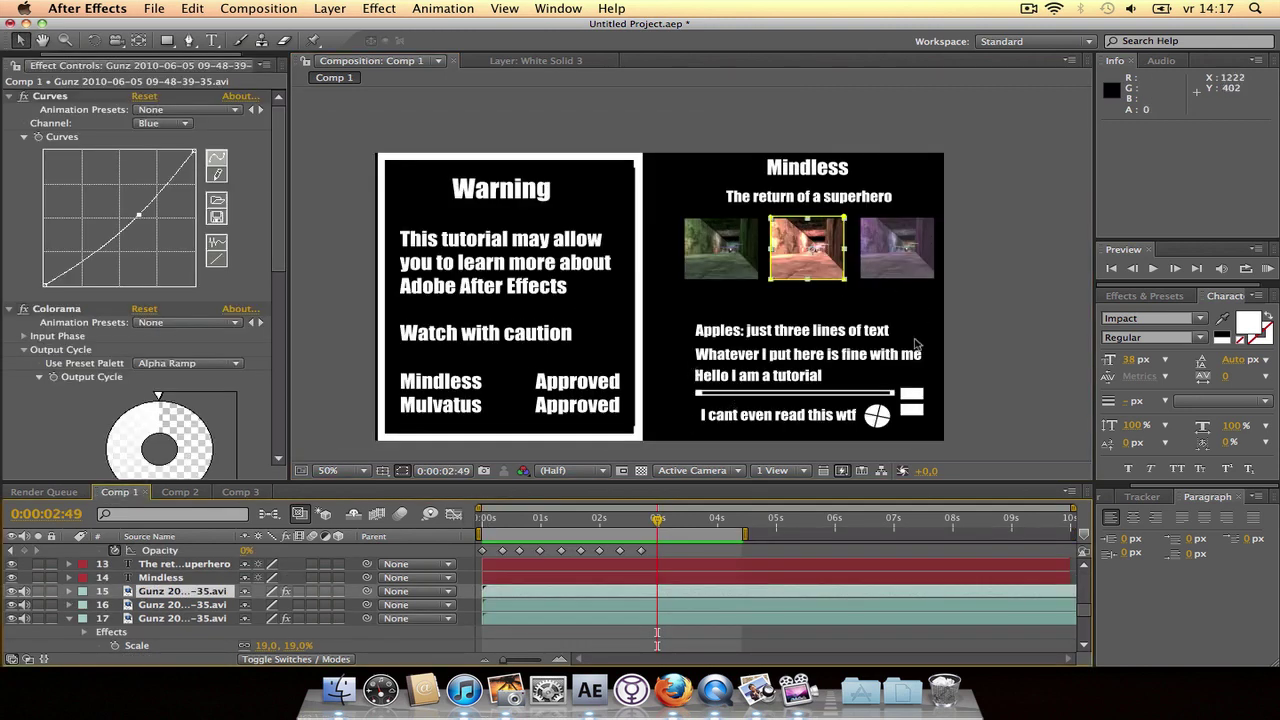
pyautogui.moveTo(660, 521)
pyautogui.mouseDown()
pyautogui.moveTo(500, 524)
pyautogui.moveTo(597, 533)
pyautogui.moveTo(676, 521)
pyautogui.mouseUp()
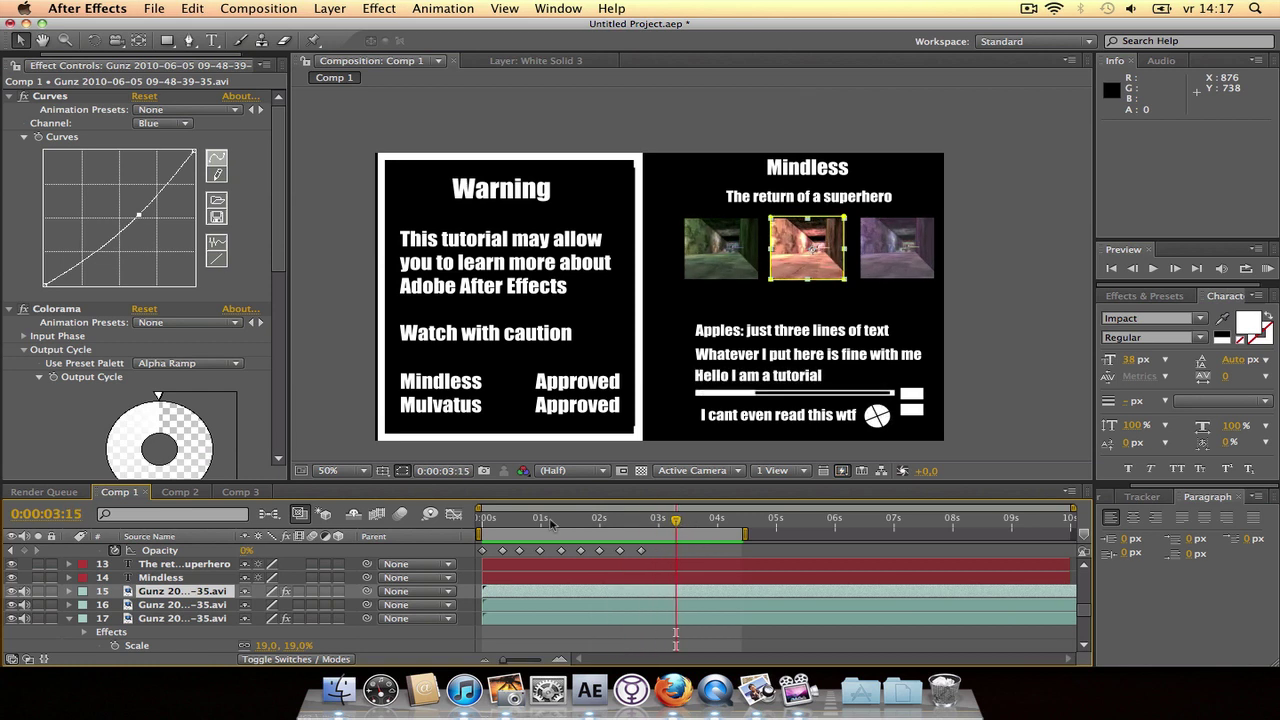
pyautogui.click(238, 492)
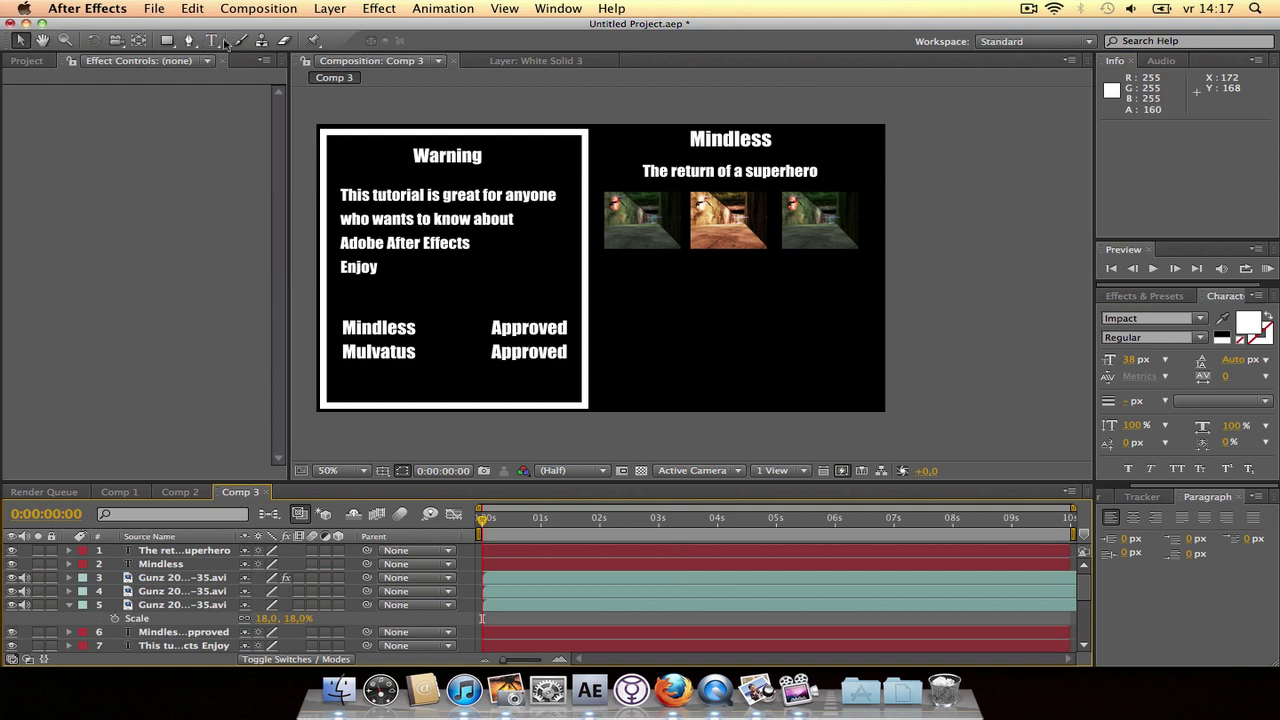
# - Create the text line 'Error: I dont know what wrong' below the clips
pyautogui.click(213, 41)
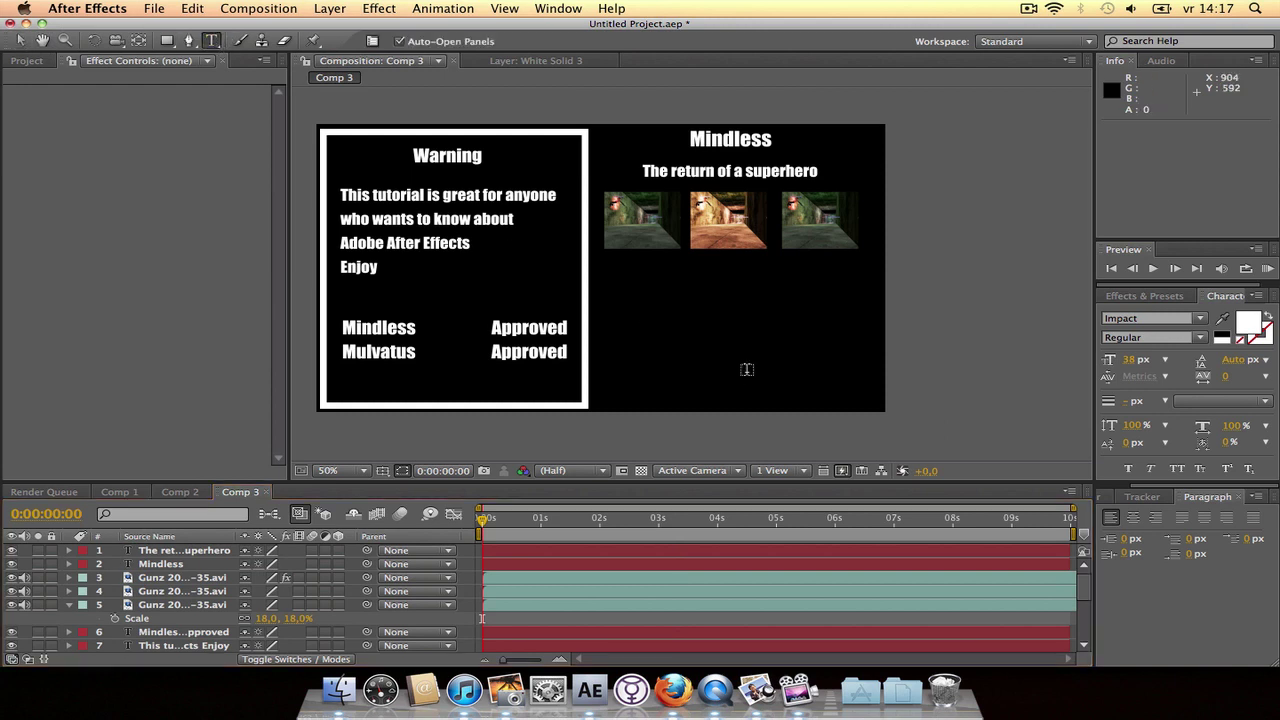
pyautogui.click(617, 294)
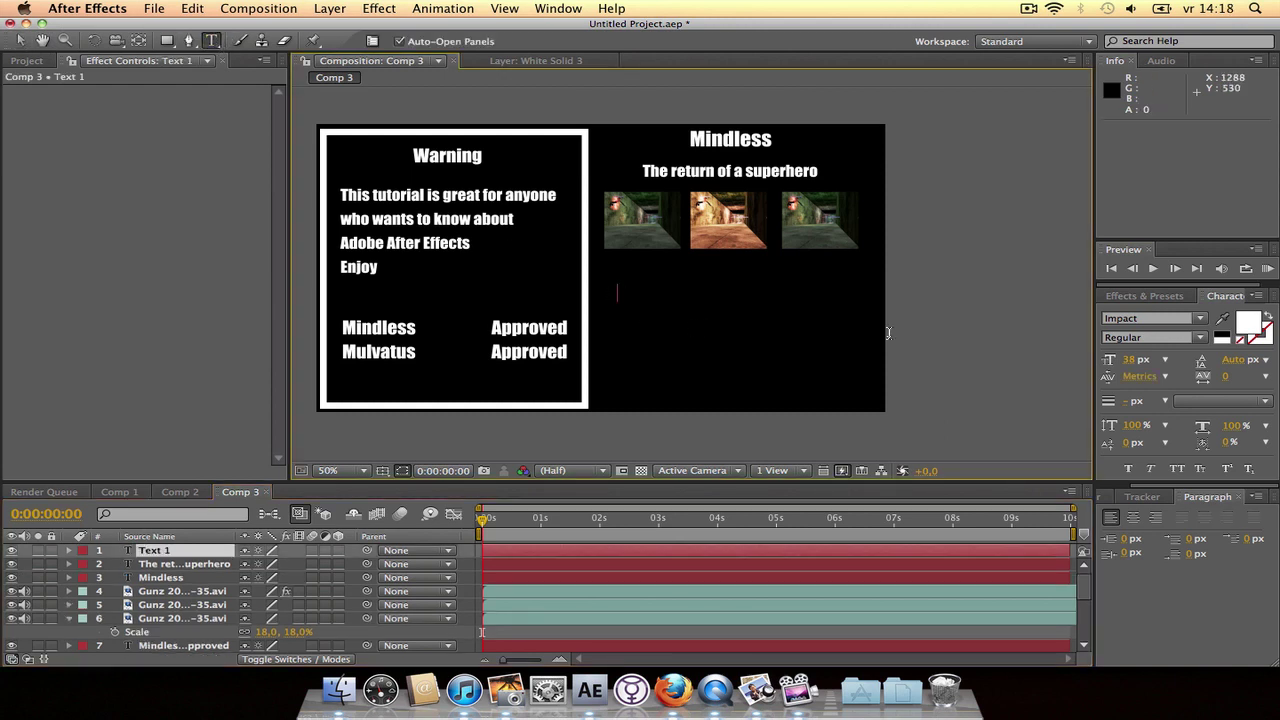
pyautogui.write('Error: I dont know wha')
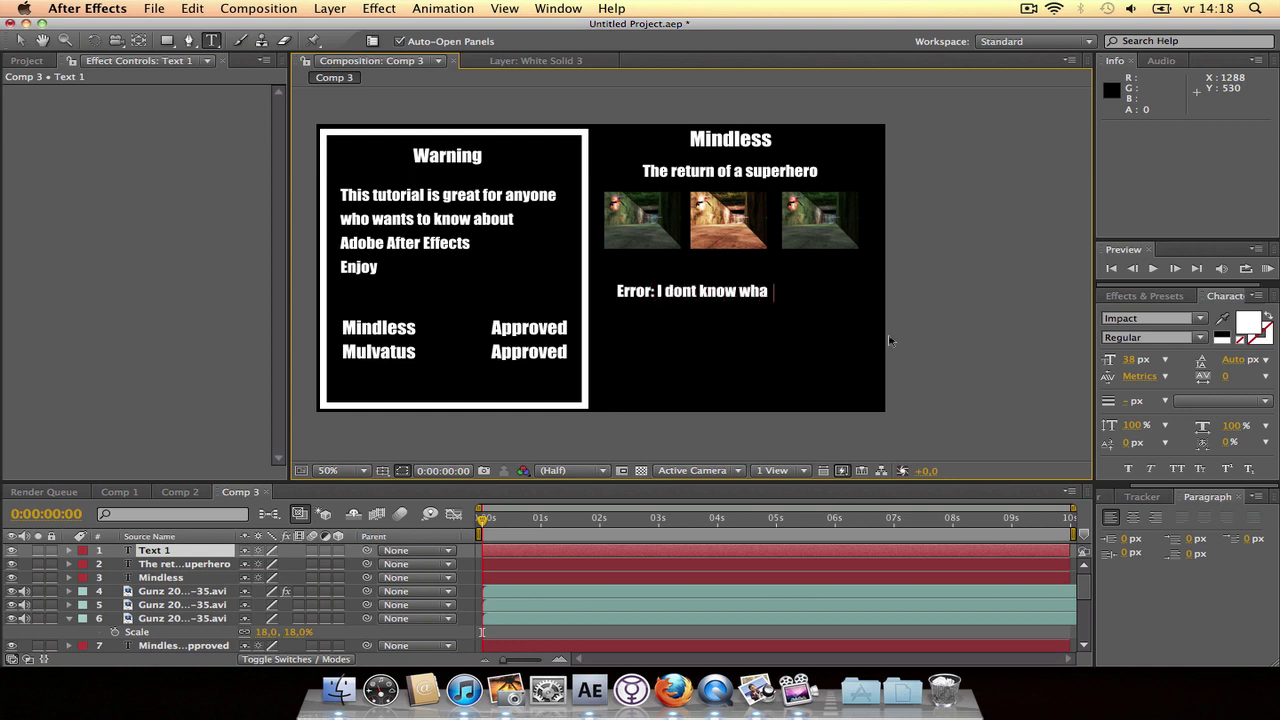
pyautogui.write('ong')
pyautogui.click(19, 40)
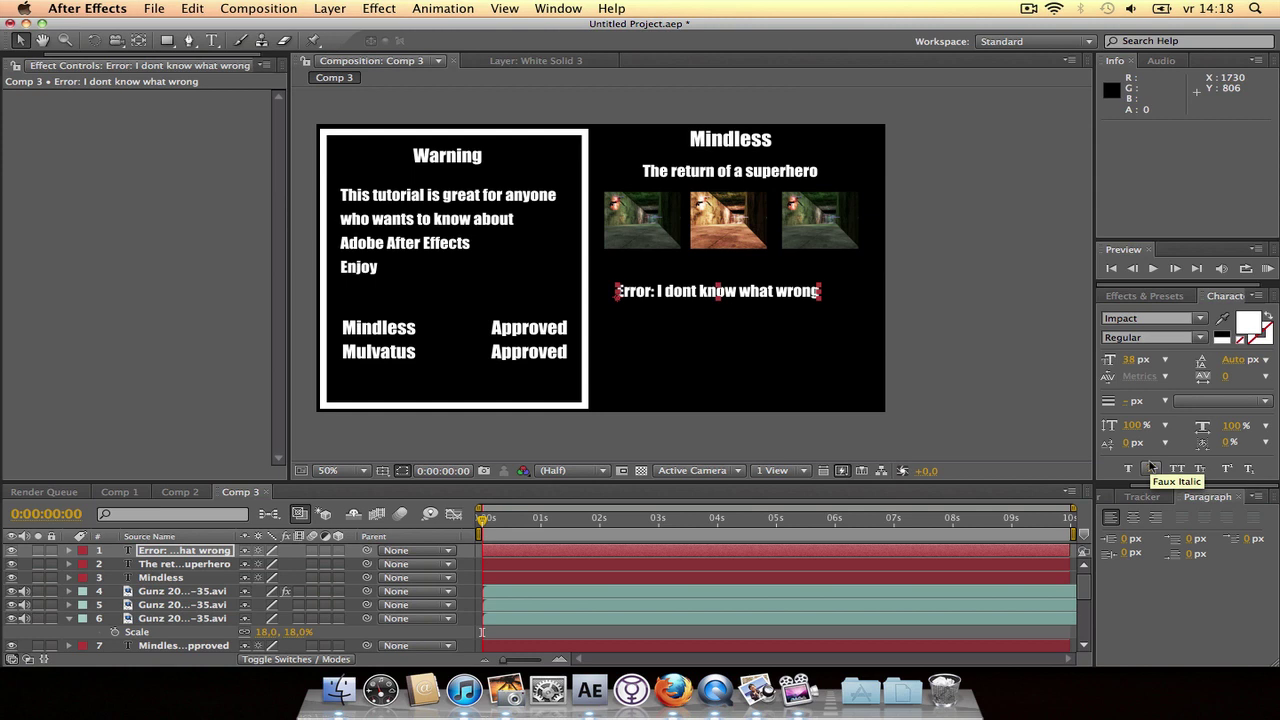
# - Duplicate the Error line three times and nudge the copies into four stacked rows
pyautogui.press('super+d')
pyautogui.press('super+d')
pyautogui.press('super+d')
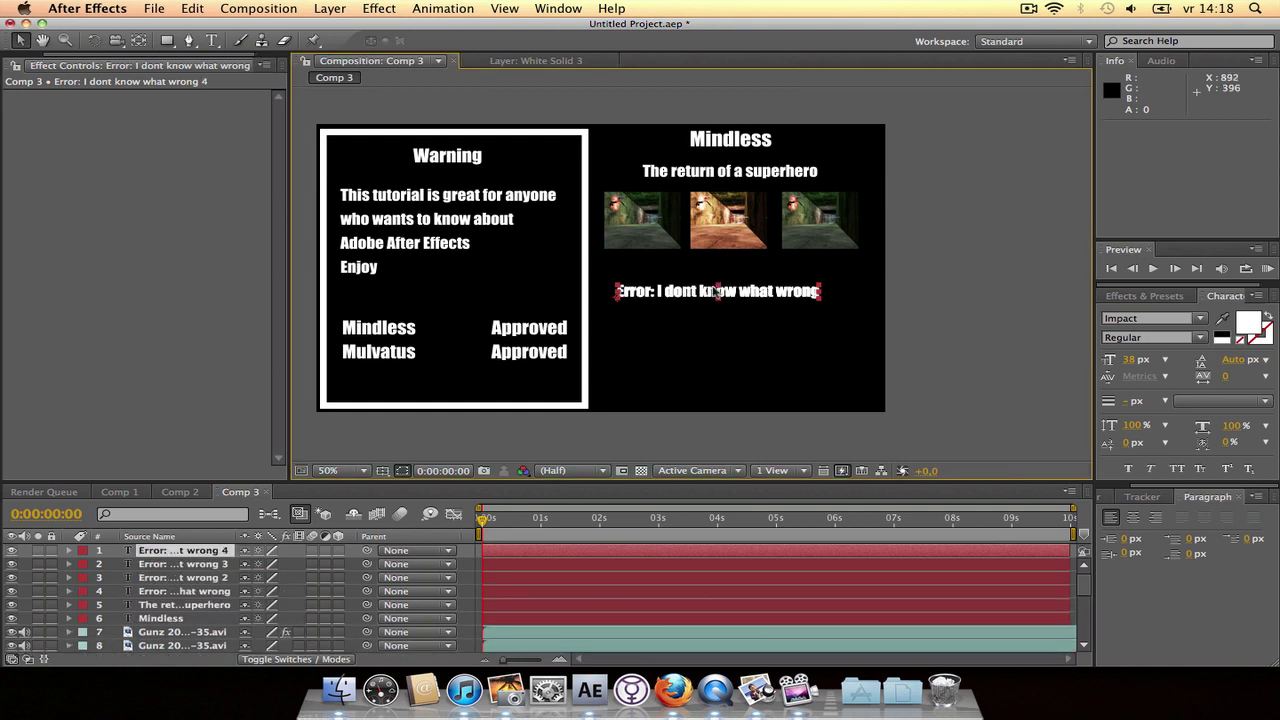
pyautogui.hotkey('shift', 'Down')
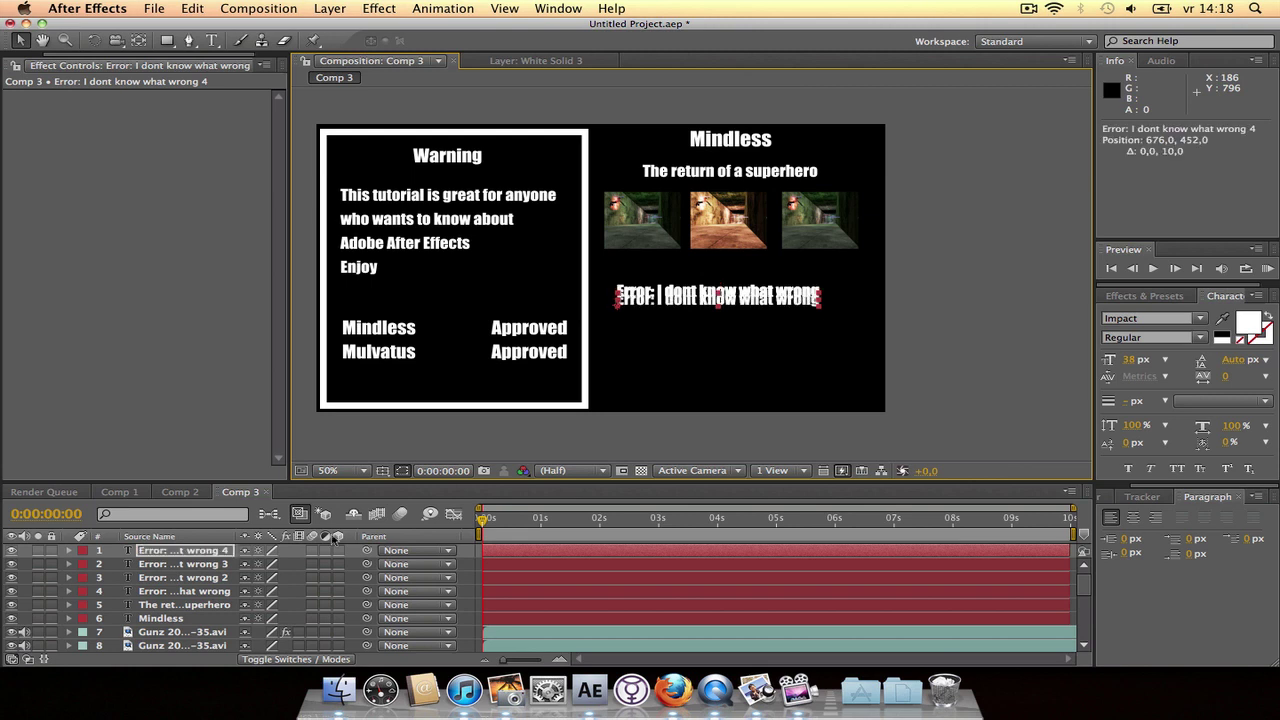
pyautogui.click(160, 565)
pyautogui.hotkey('shift', 'Down')
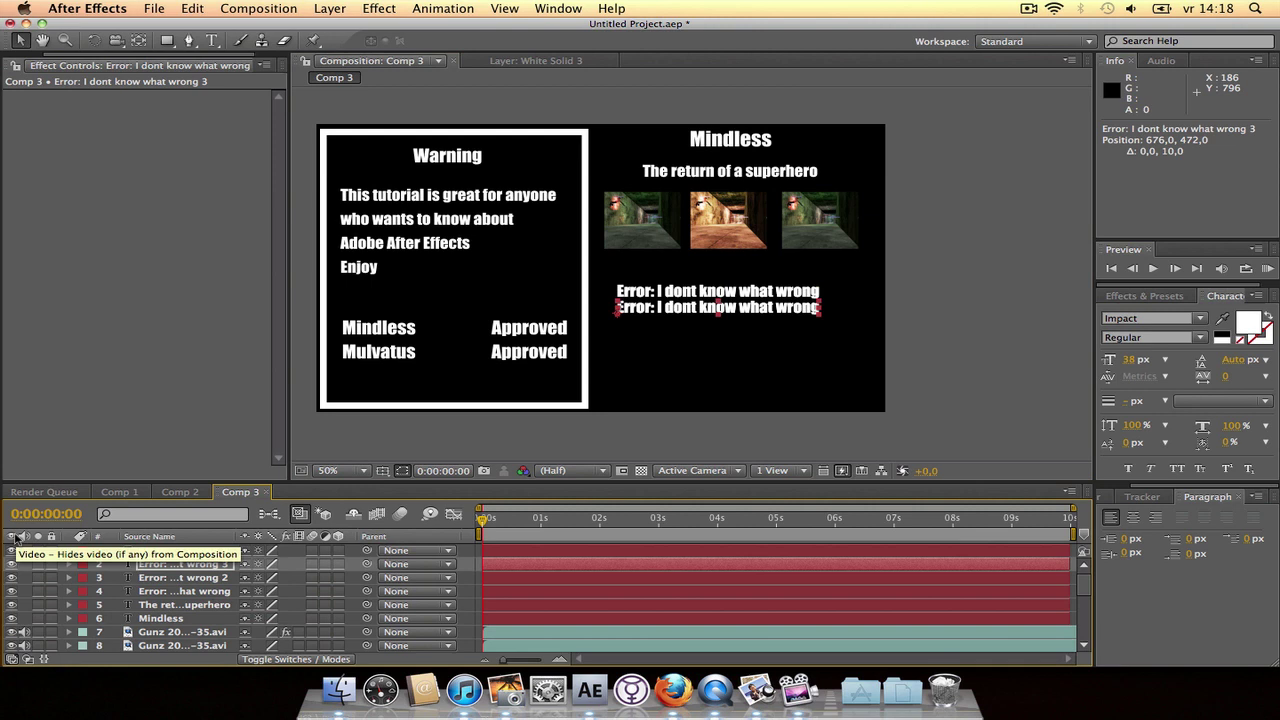
pyautogui.hotkey('shift', 'Down')
pyautogui.hotkey('shift', 'Down')
pyautogui.hotkey('shift', 'Down')
pyautogui.hotkey('shift', 'Down')
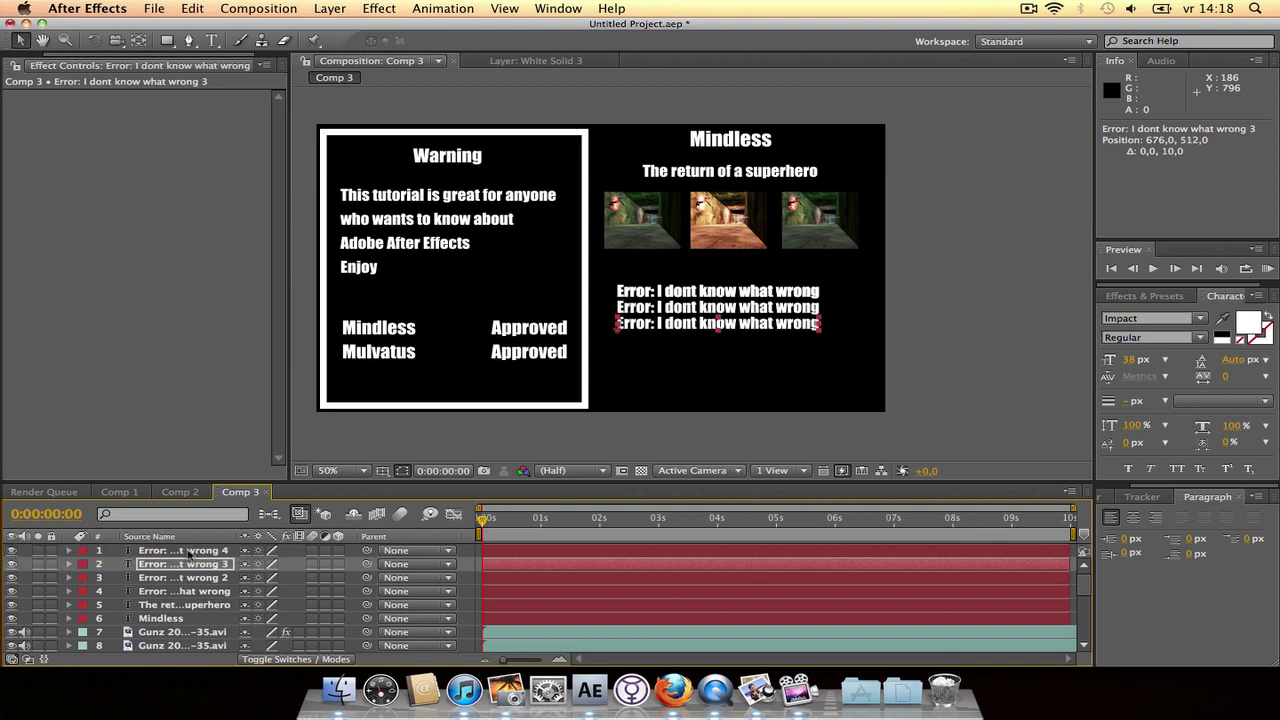
pyautogui.click(187, 551)
pyautogui.hotkey('shift', 'Down')
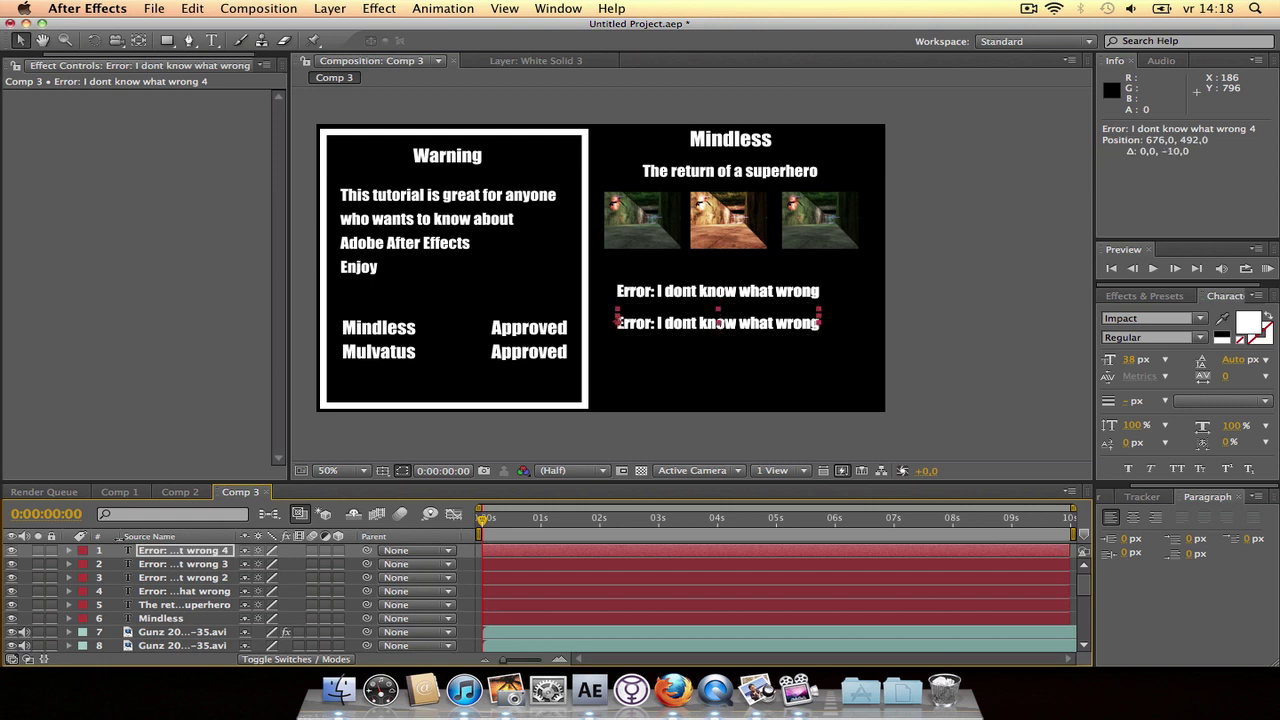
pyautogui.hotkey('shift', 'Up')
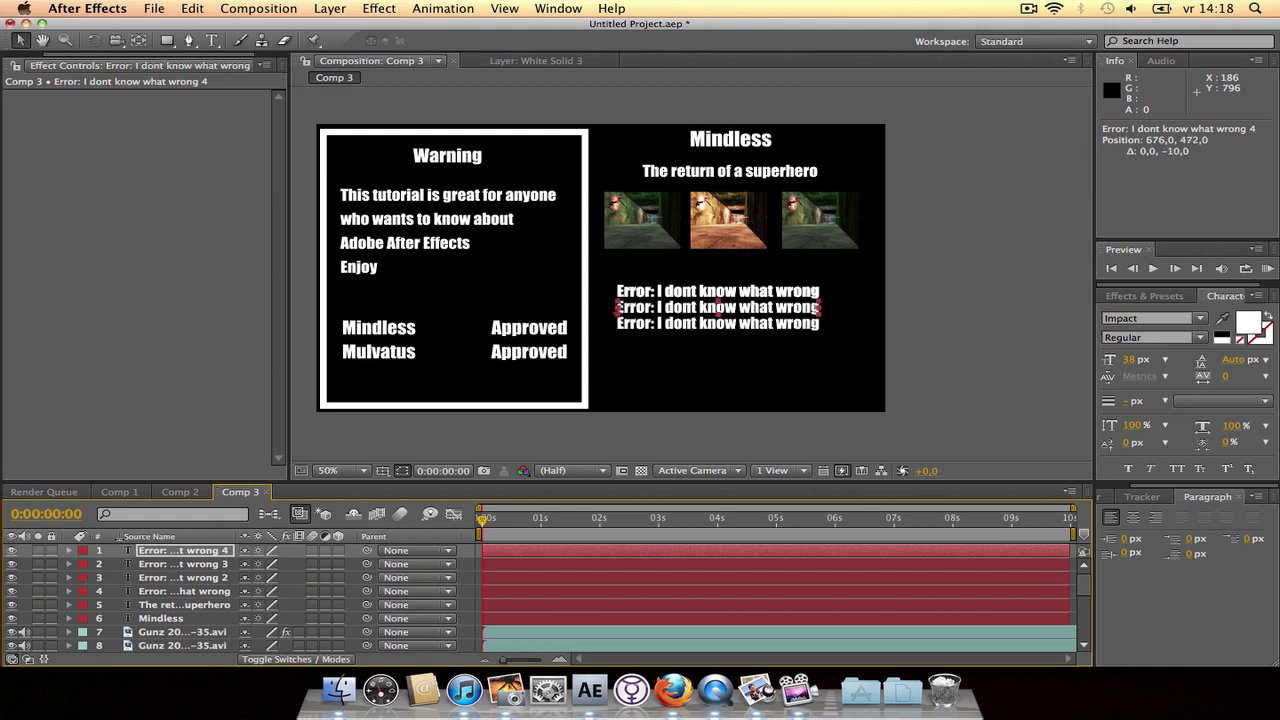
pyautogui.click(172, 592)
pyautogui.hotkey('shift', 'Down')
pyautogui.hotkey('shift', 'Up')
pyautogui.hotkey('shift', 'Down')
pyautogui.hotkey('shift', 'Down')
pyautogui.hotkey('shift', 'Down')
pyautogui.hotkey('shift', 'Down')
pyautogui.hotkey('shift', 'Down')
pyautogui.hotkey('shift', 'Down')
pyautogui.hotkey('shift', 'Down')
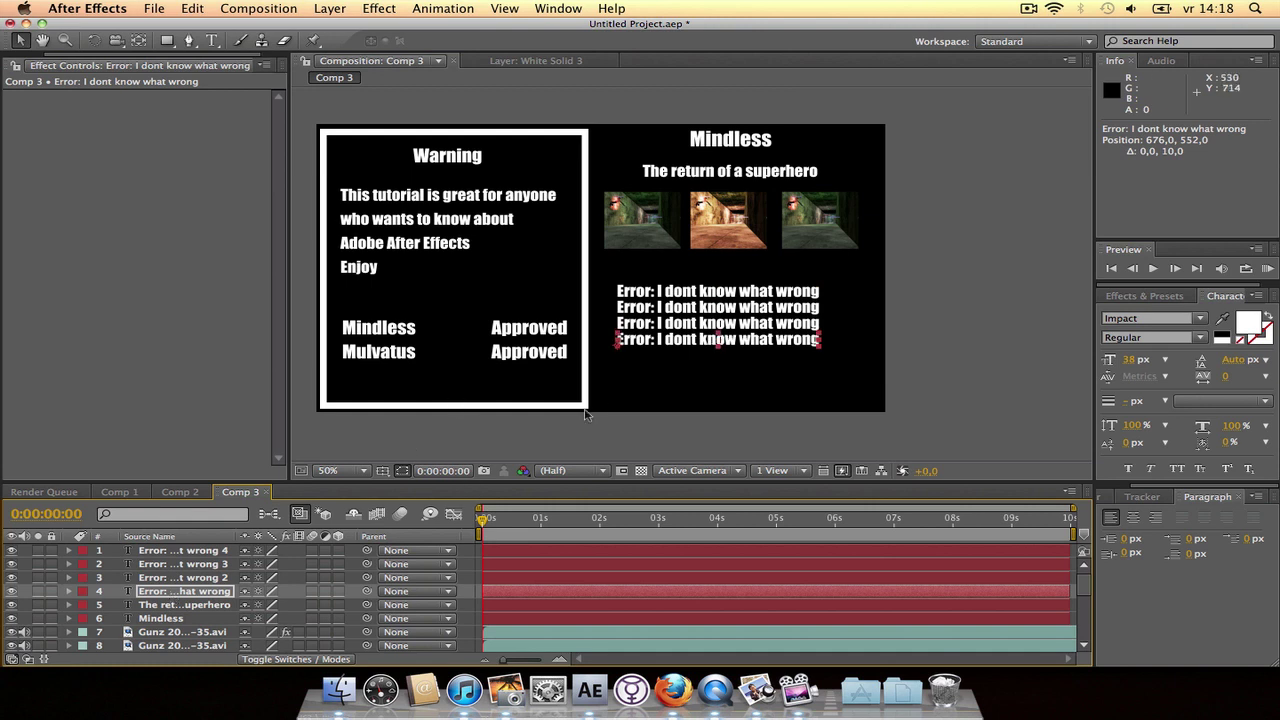
# - Move all four Error lines together up and right into place beneath the clips
pyautogui.click(655, 370)
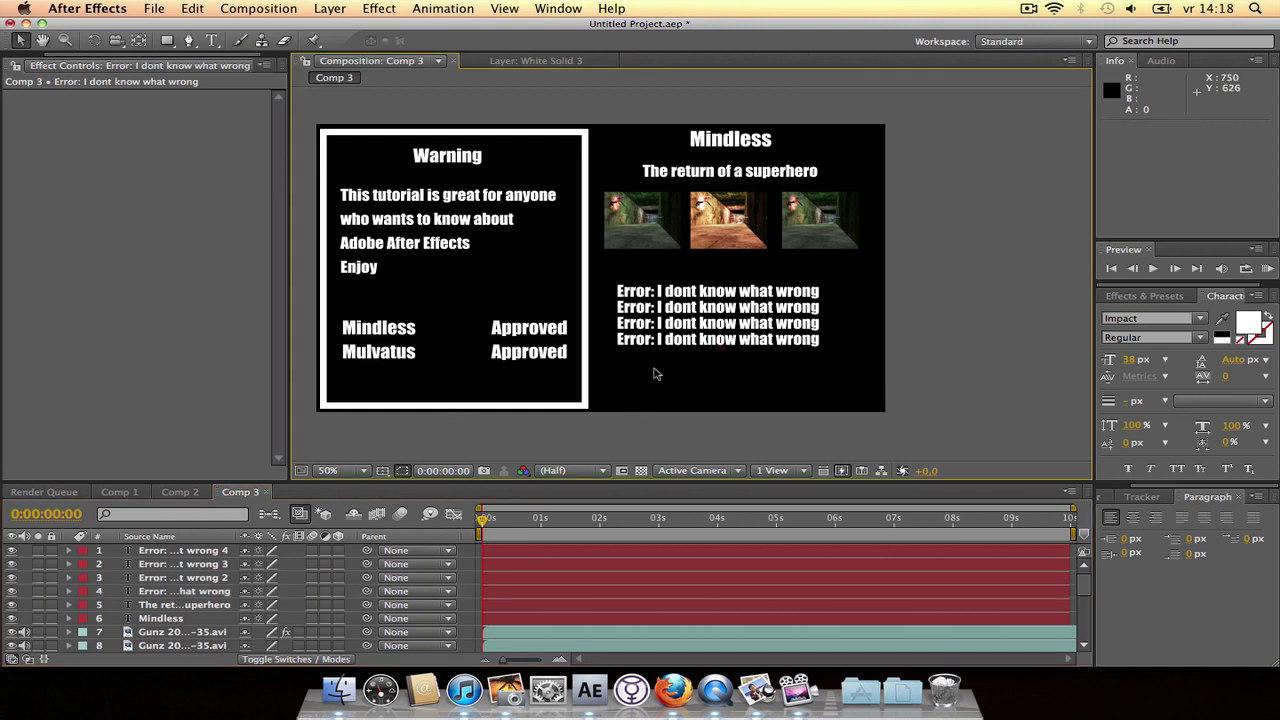
pyautogui.click(215, 591)
pyautogui.keyDown('shift'); pyautogui.click(212, 551); pyautogui.keyUp('shift')
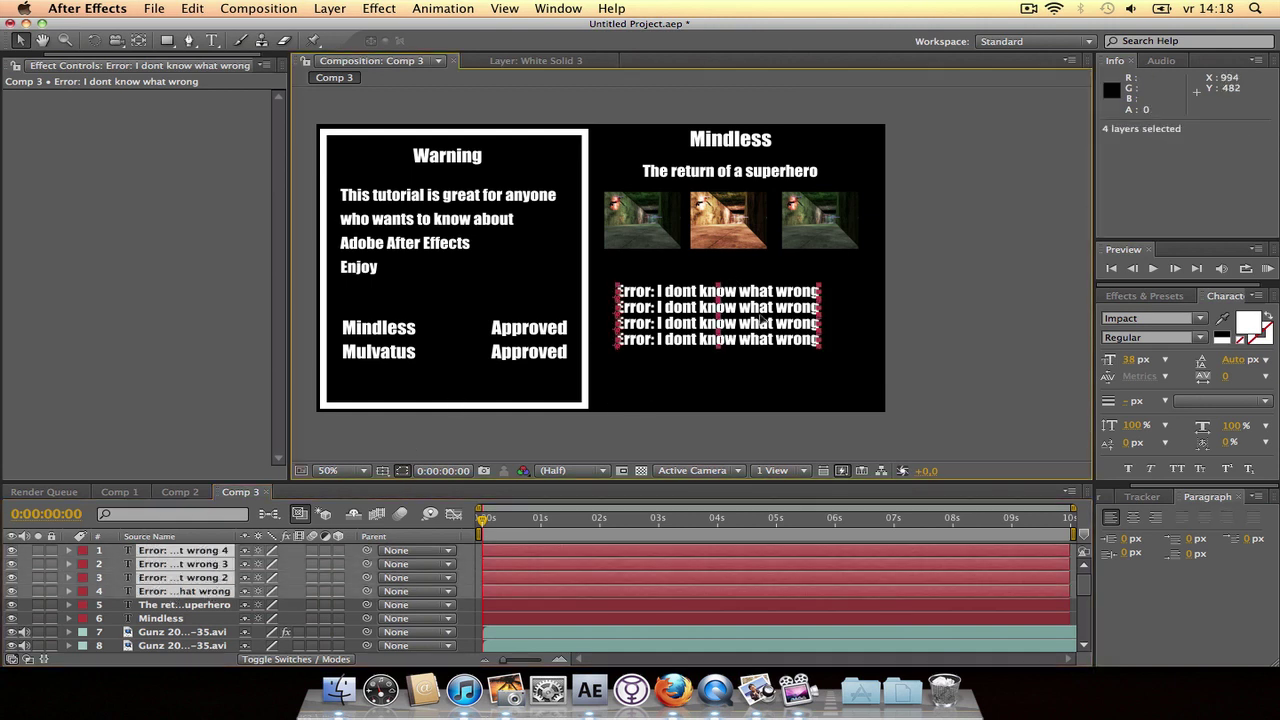
pyautogui.moveTo(761, 319); pyautogui.dragTo(774, 303)
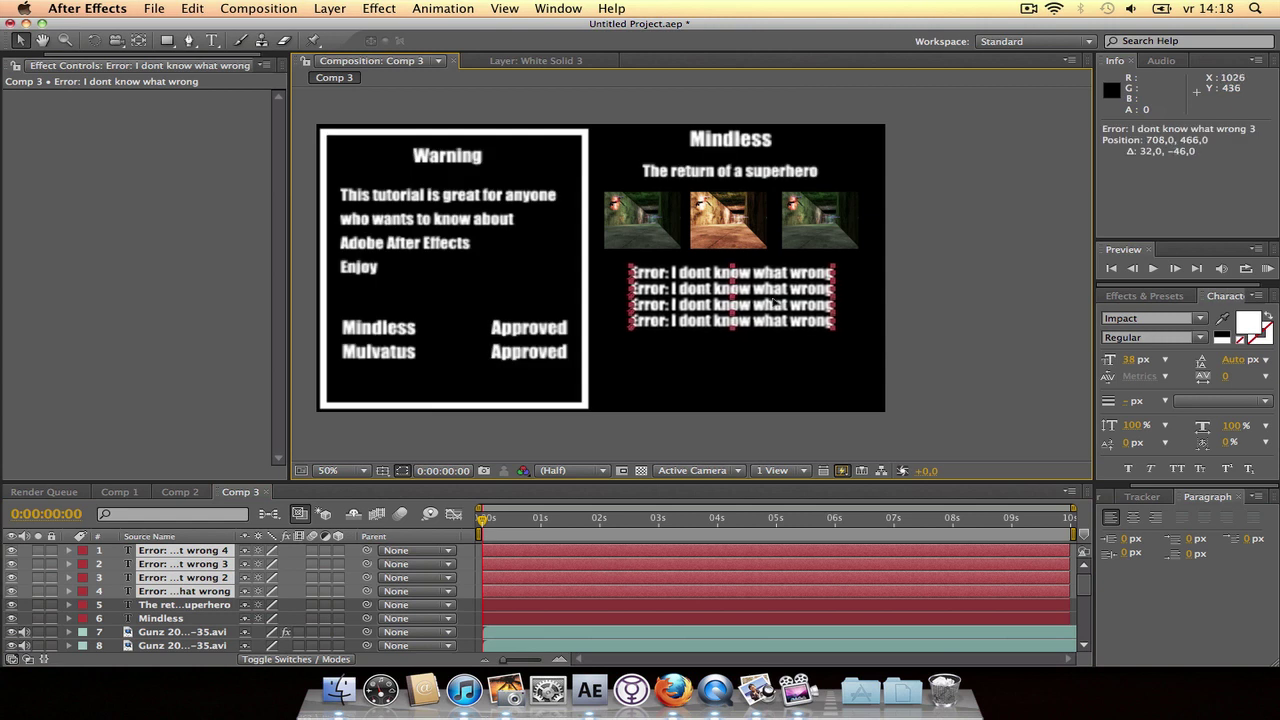
pyautogui.click(970, 320)
pyautogui.press('.')
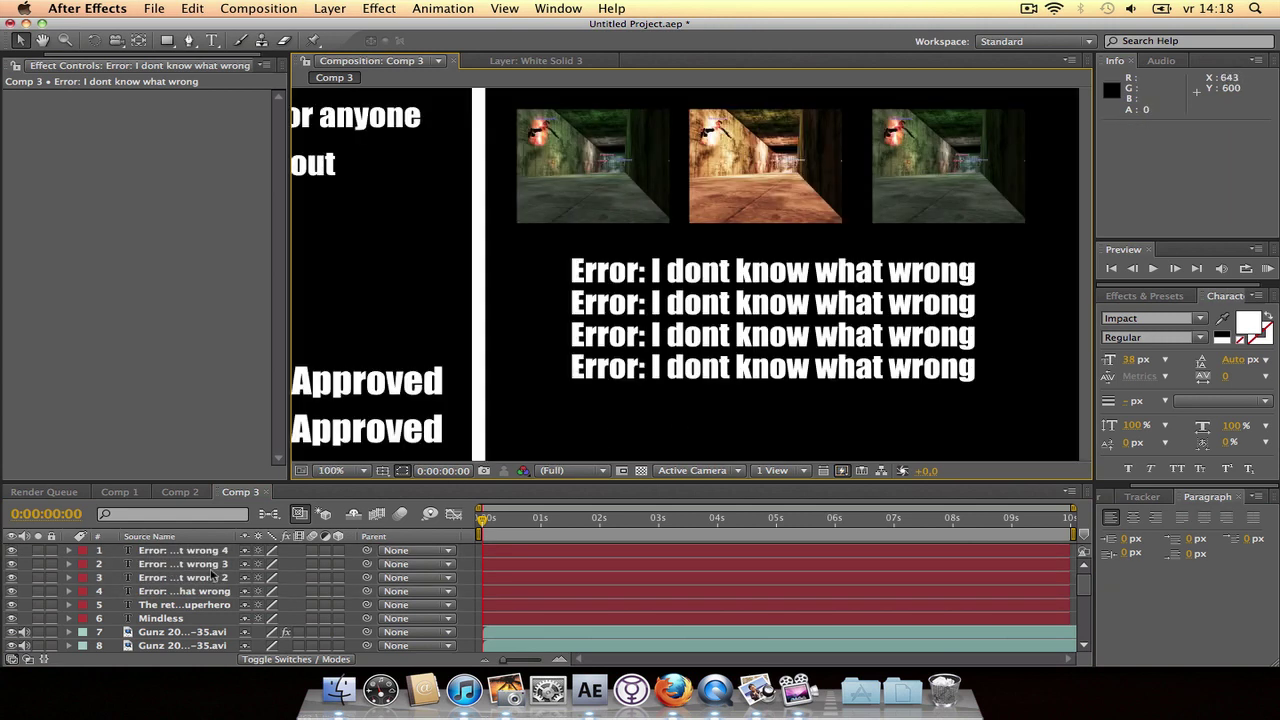
# - Retype the third text line as 'Something random inserted here'
pyautogui.click(212, 566)
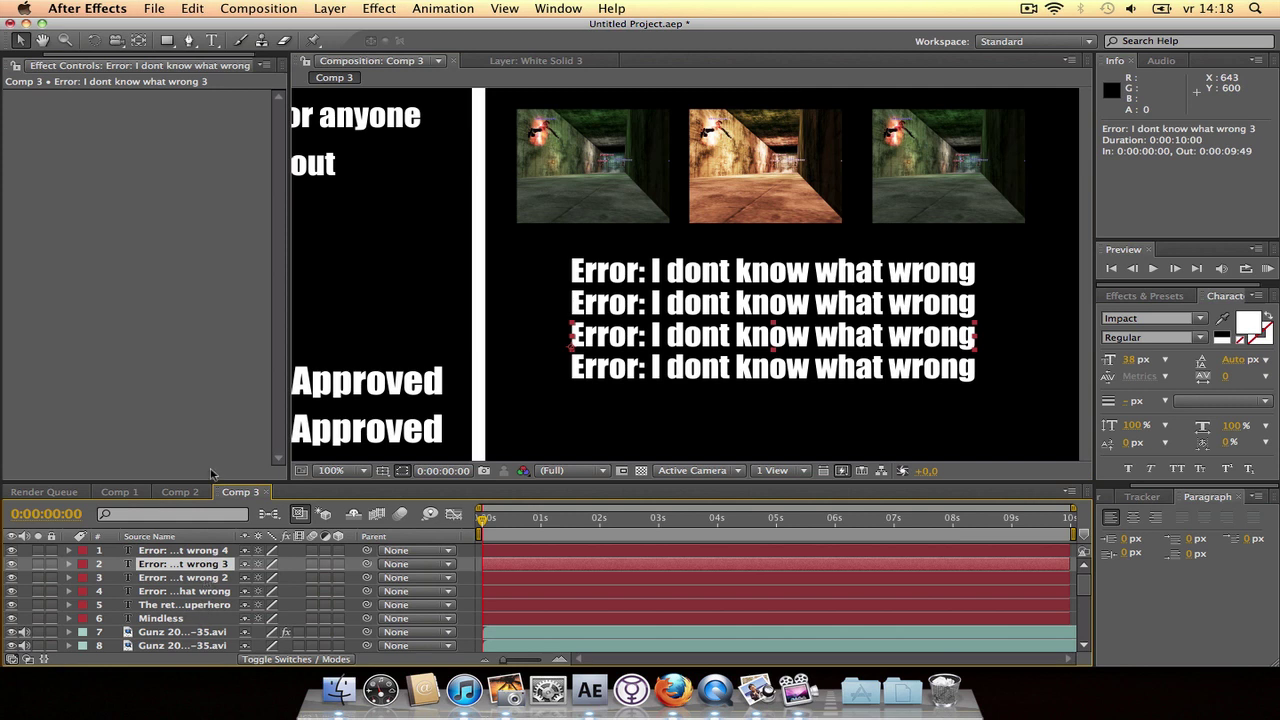
pyautogui.click(211, 41)
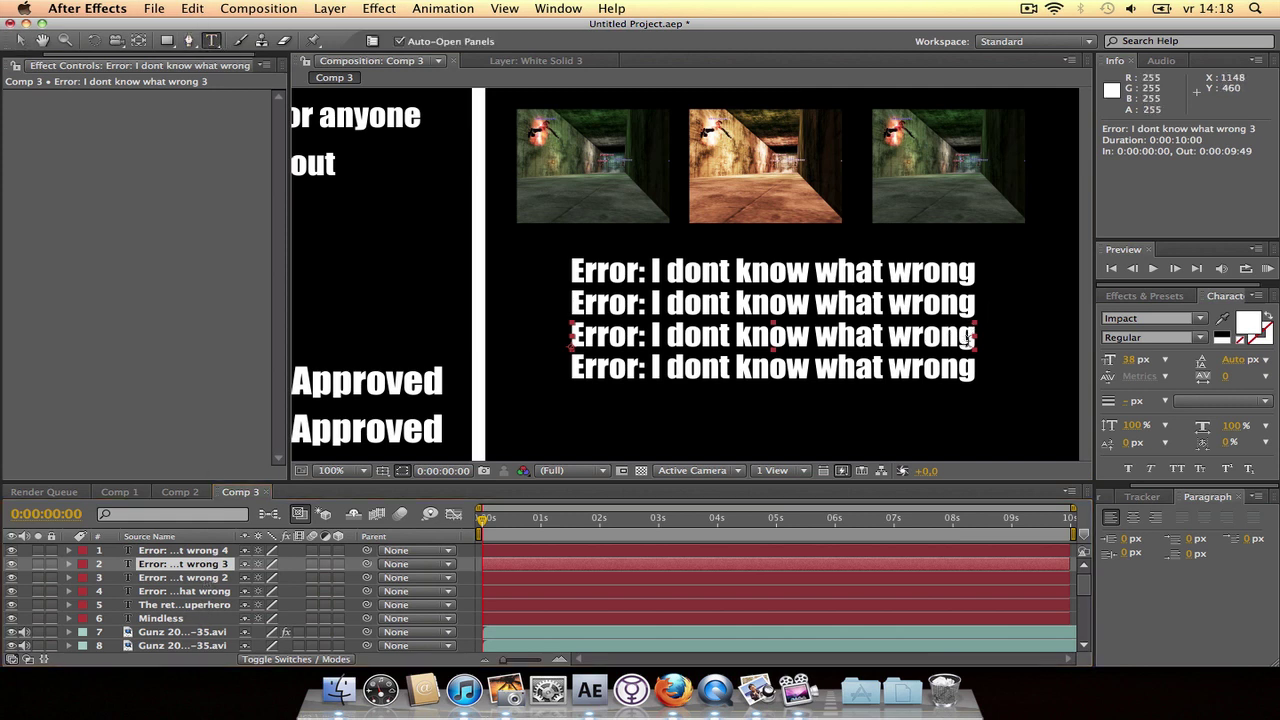
pyautogui.moveTo(973, 337); pyautogui.dragTo(551, 329)
pyautogui.write('Somet')
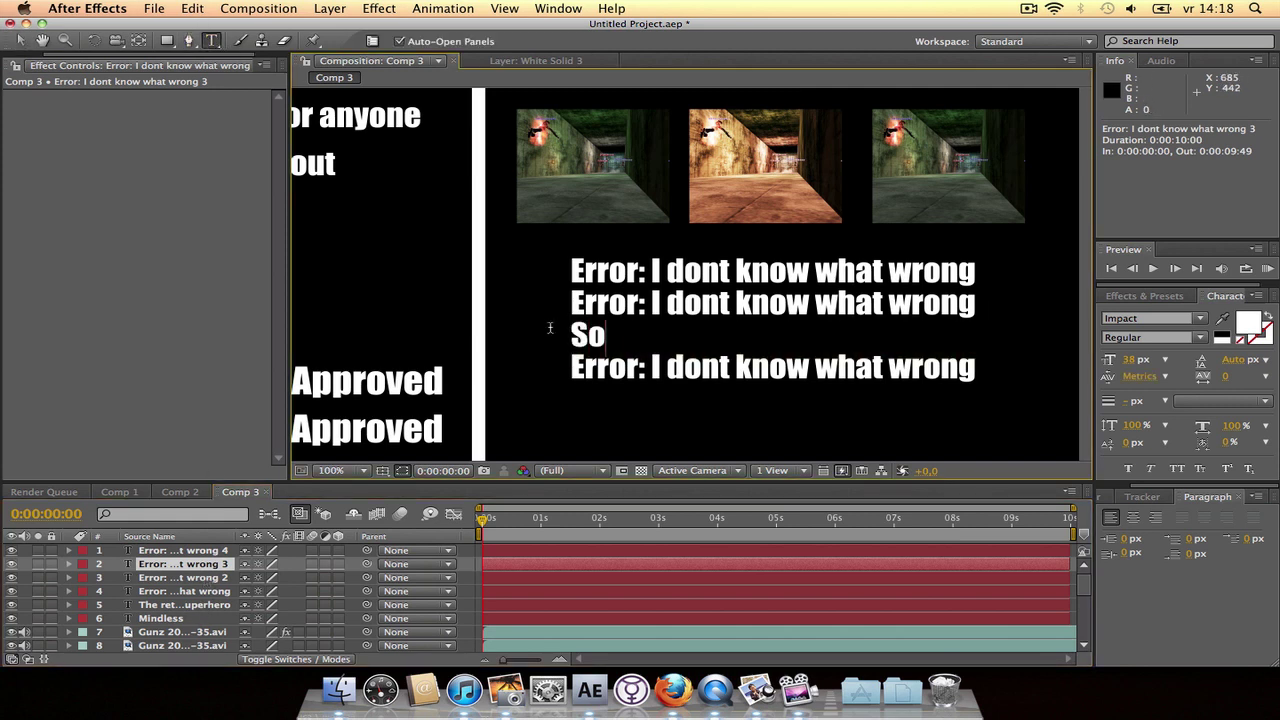
pyautogui.press('BackSpace')
pyautogui.press('BackSpace')
pyautogui.write('ething random inst')
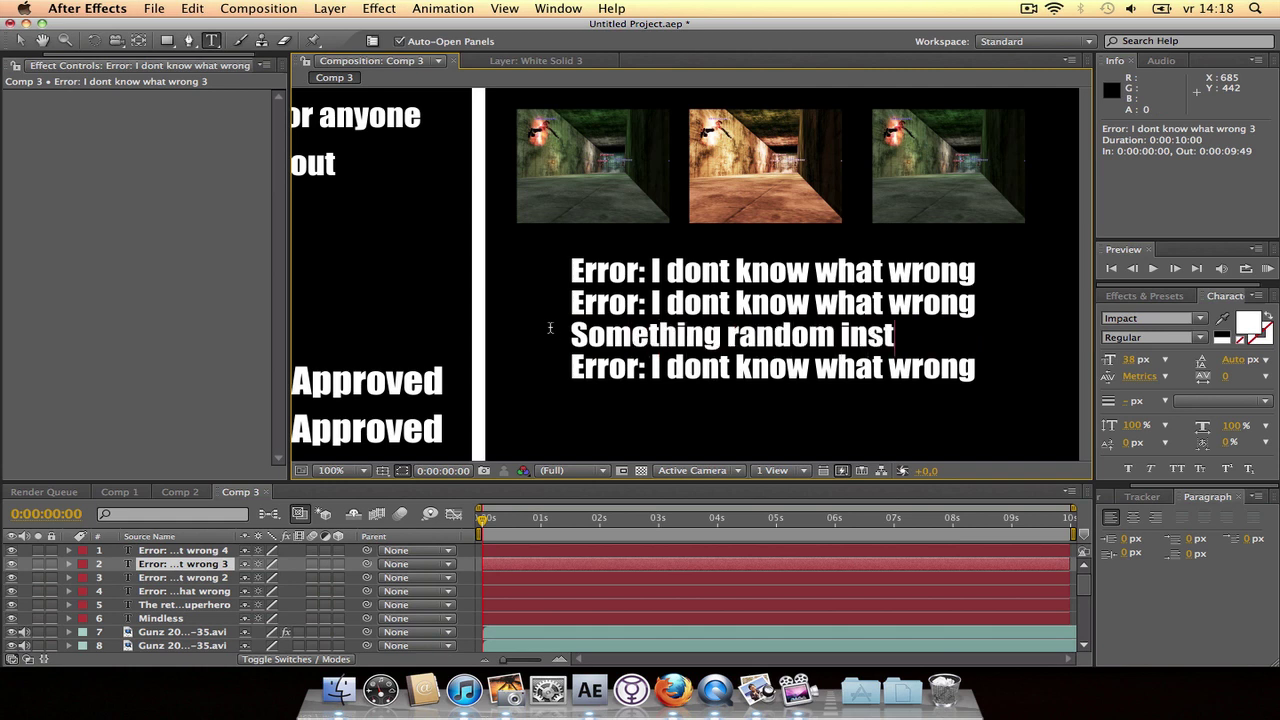
pyautogui.press('BackSpace')
pyautogui.write('erted here')
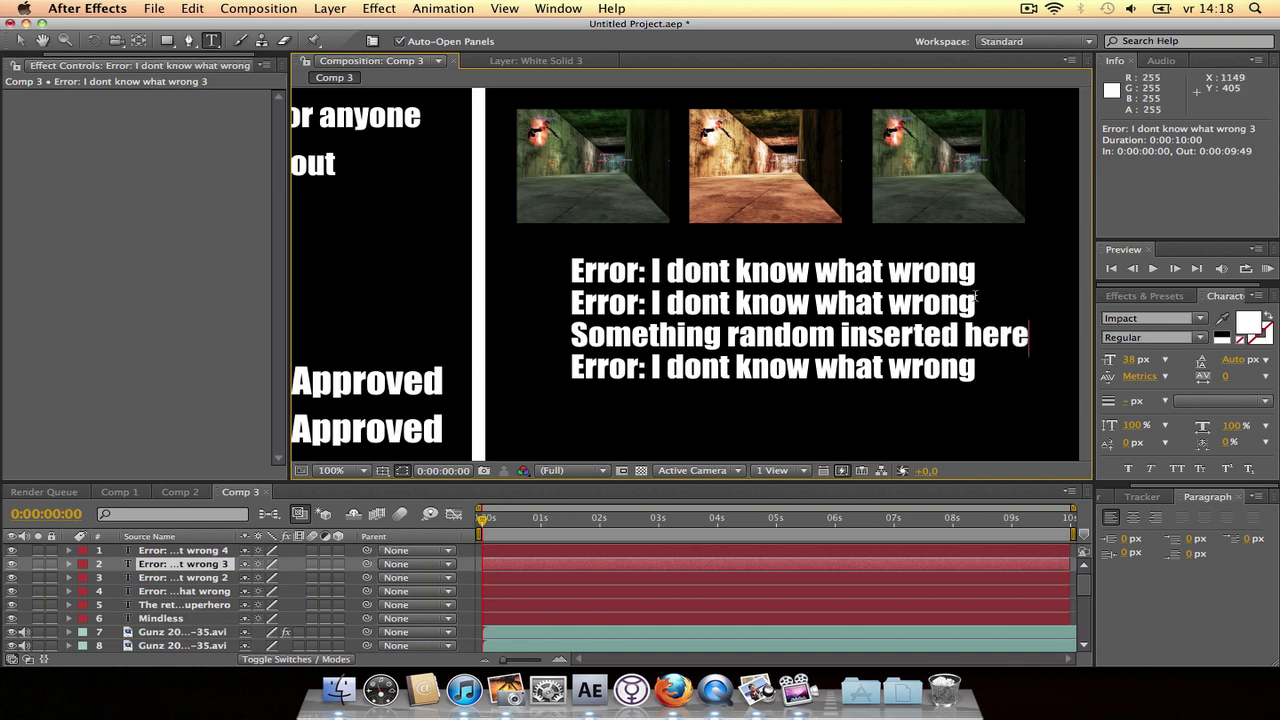
# - Retype the second text line as 'Hello my name is Mindless'
pyautogui.click(186, 579)
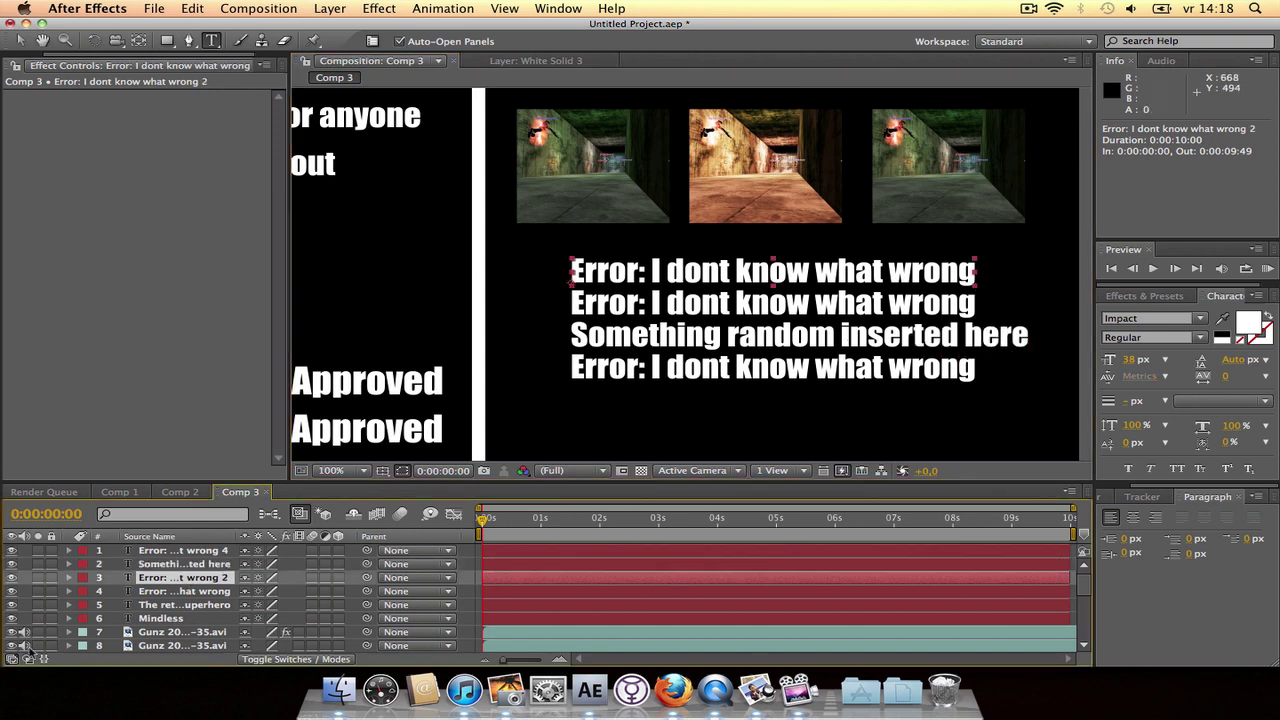
pyautogui.click(219, 551)
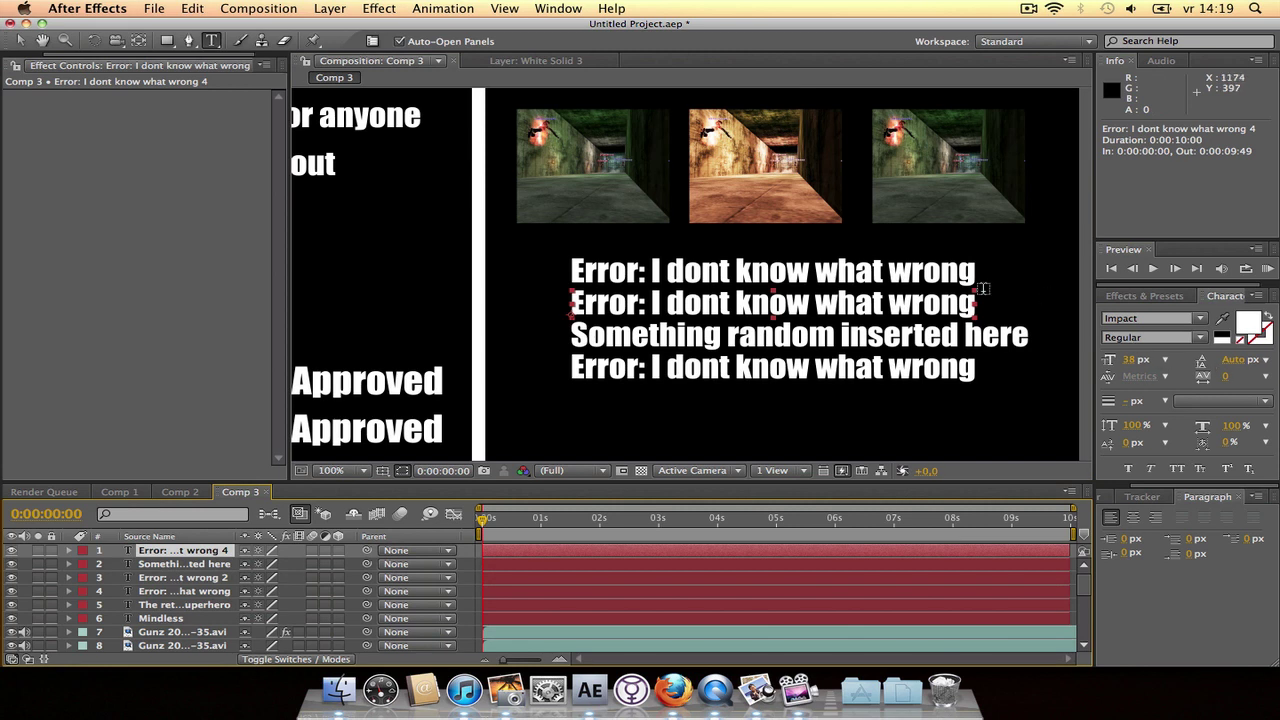
pyautogui.moveTo(980, 300); pyautogui.dragTo(552, 299)
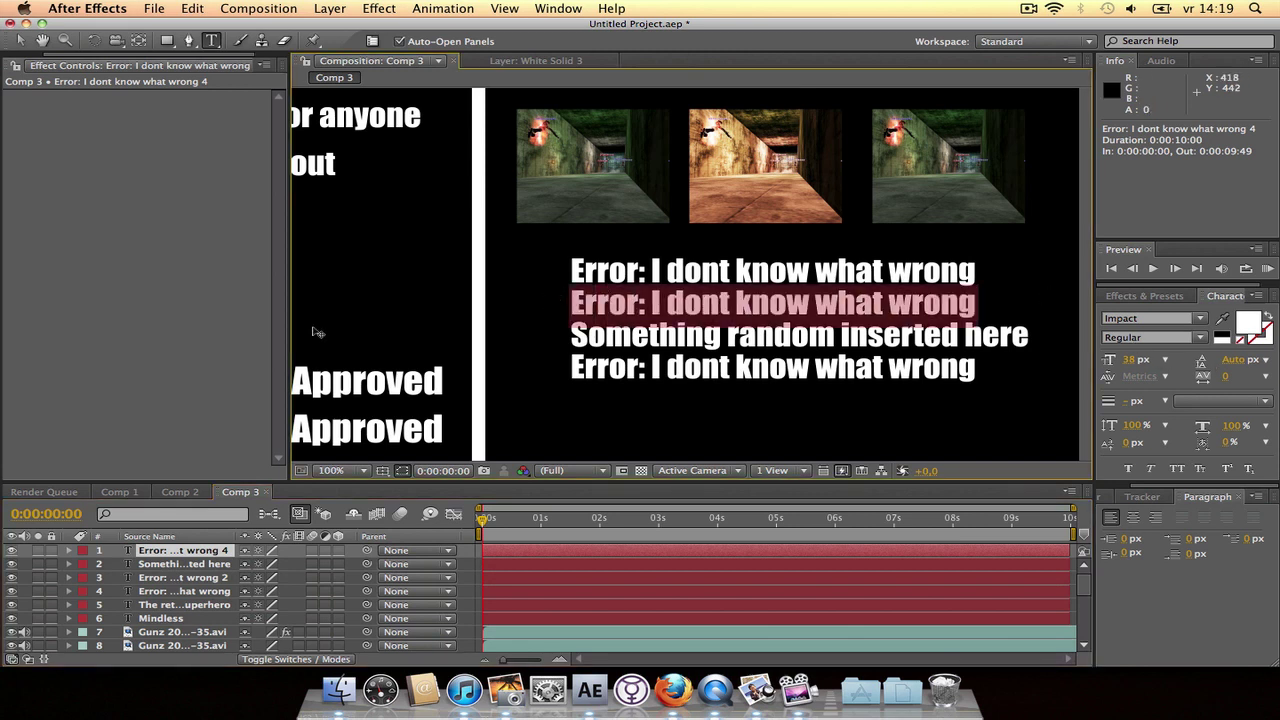
pyautogui.write('Hell')
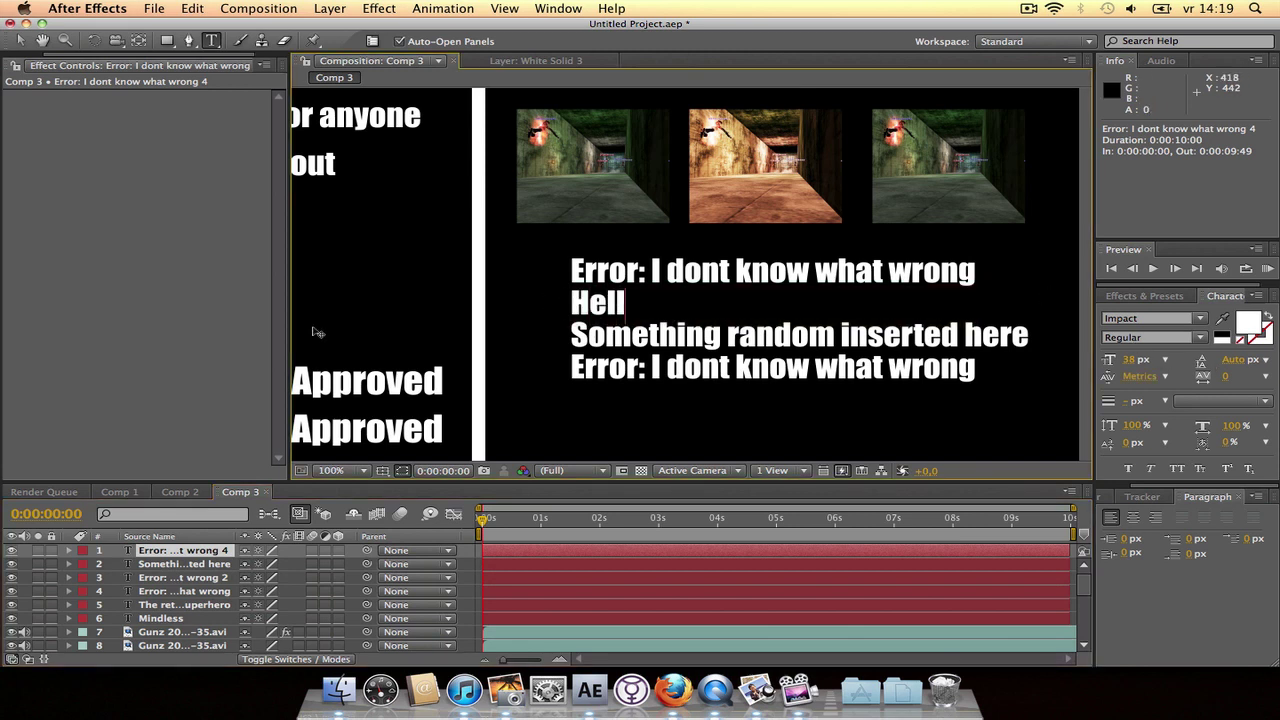
pyautogui.write('o my name is')
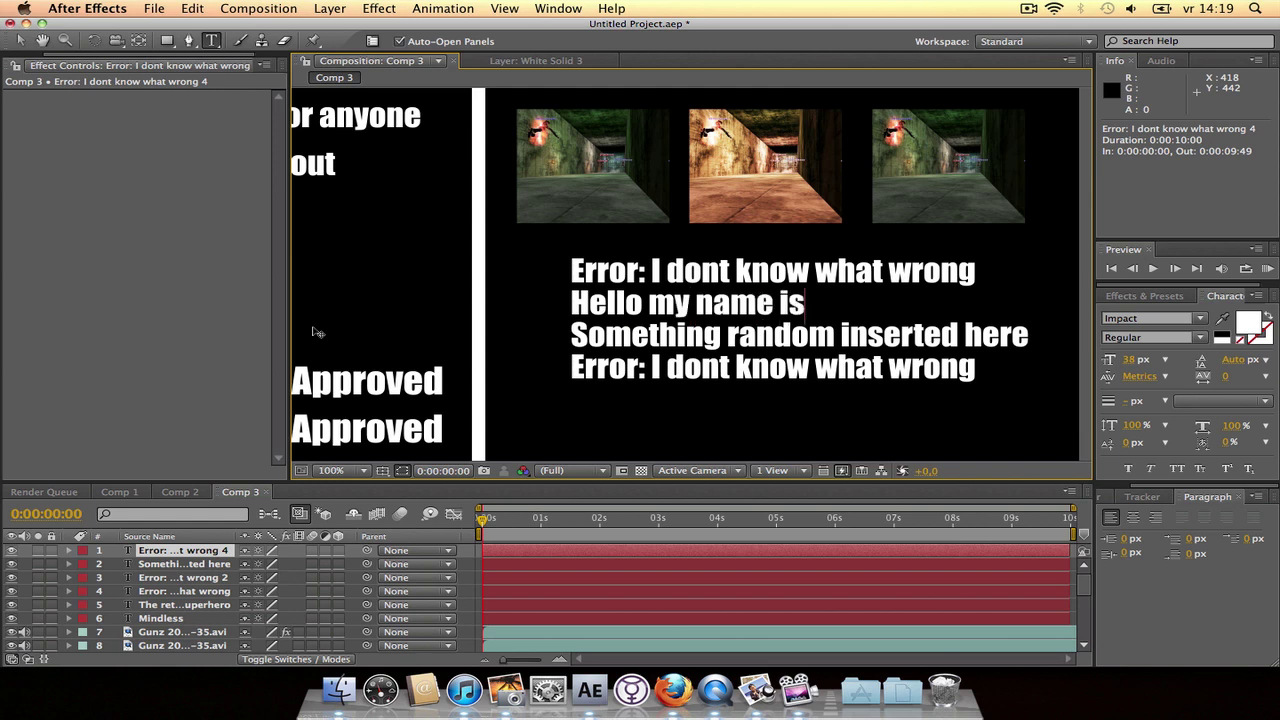
pyautogui.write(' Mindless')
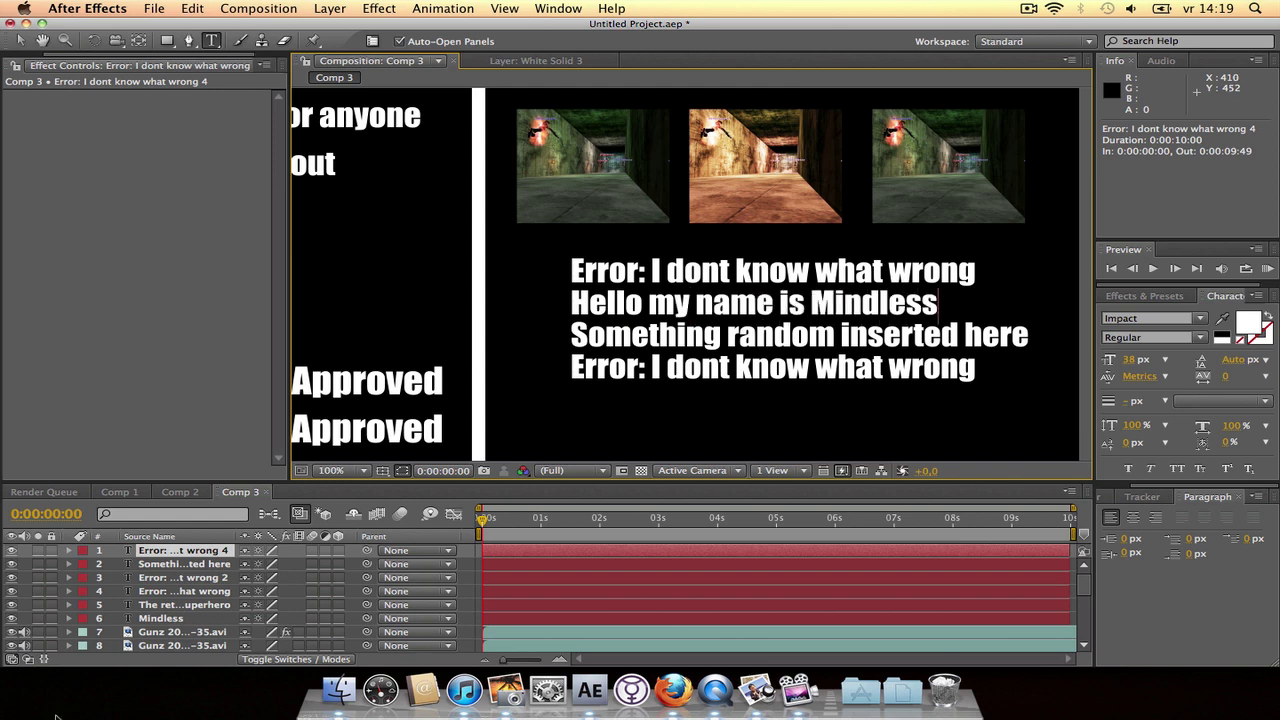
# - Retype the fourth text line as 'The error seems to be fixxed'
pyautogui.click(200, 591)
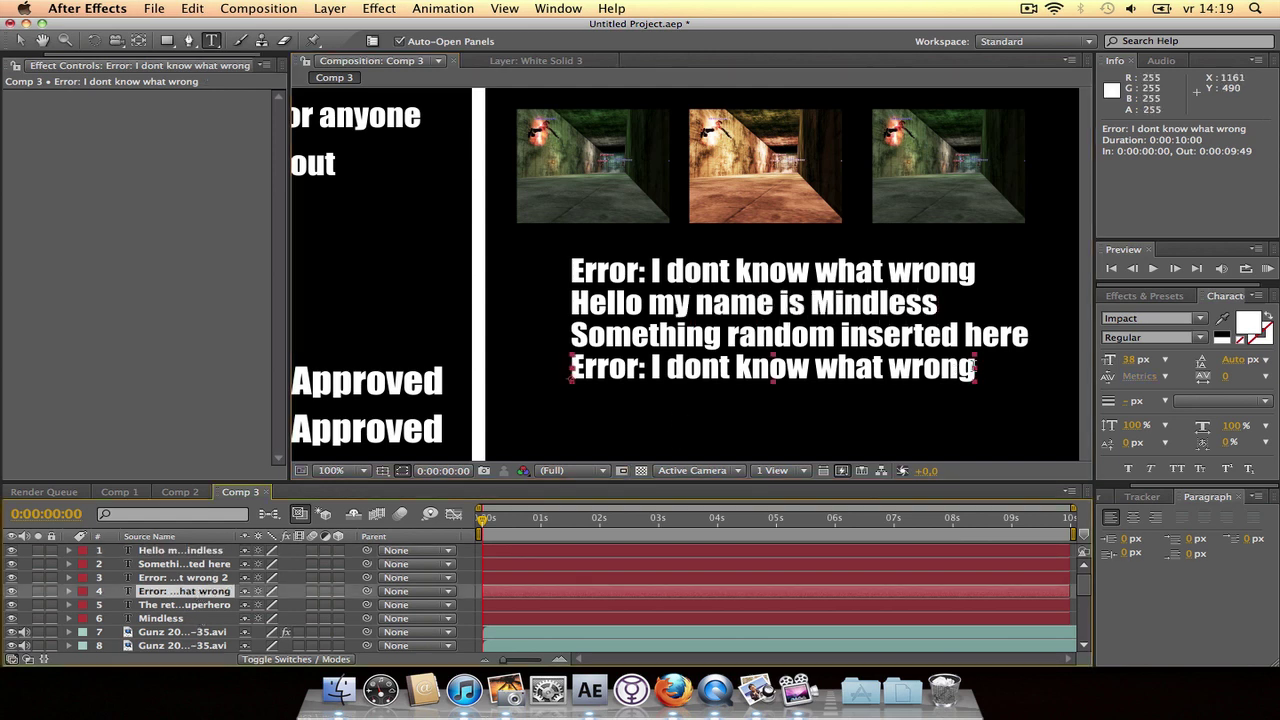
pyautogui.moveTo(975, 367); pyautogui.dragTo(490, 360)
pyautogui.write('T')
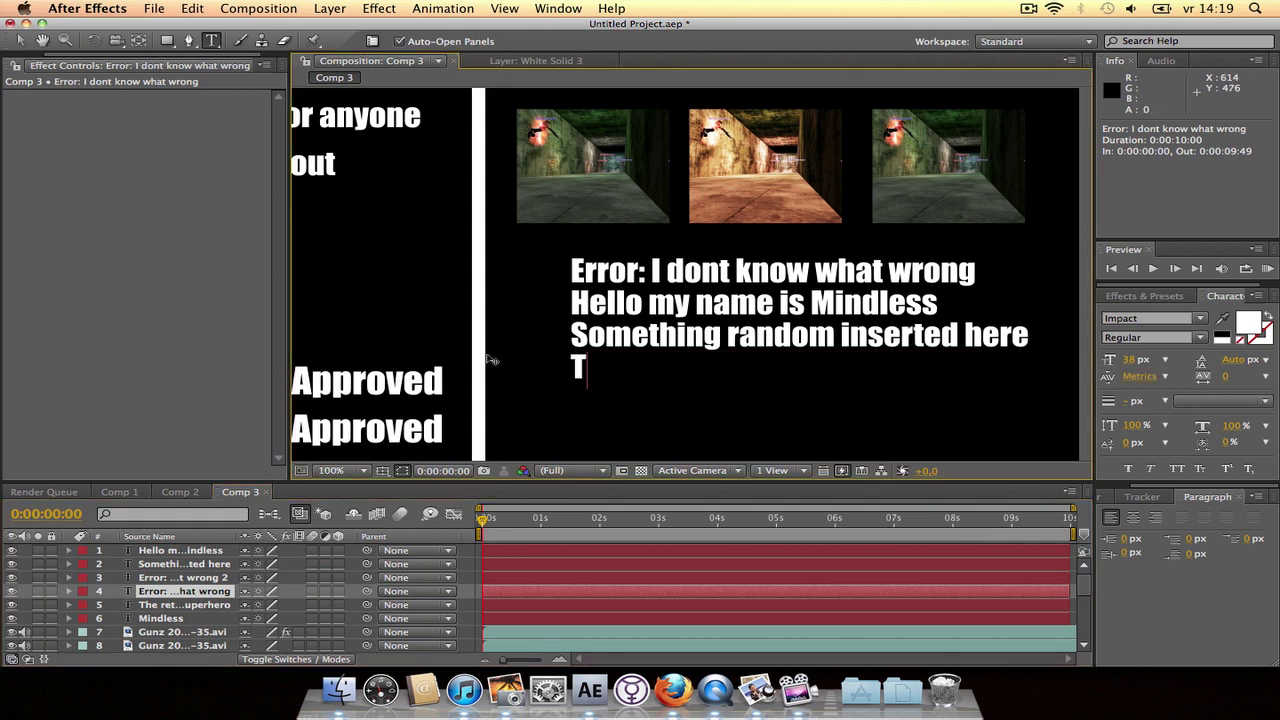
pyautogui.write('he error seems to b')
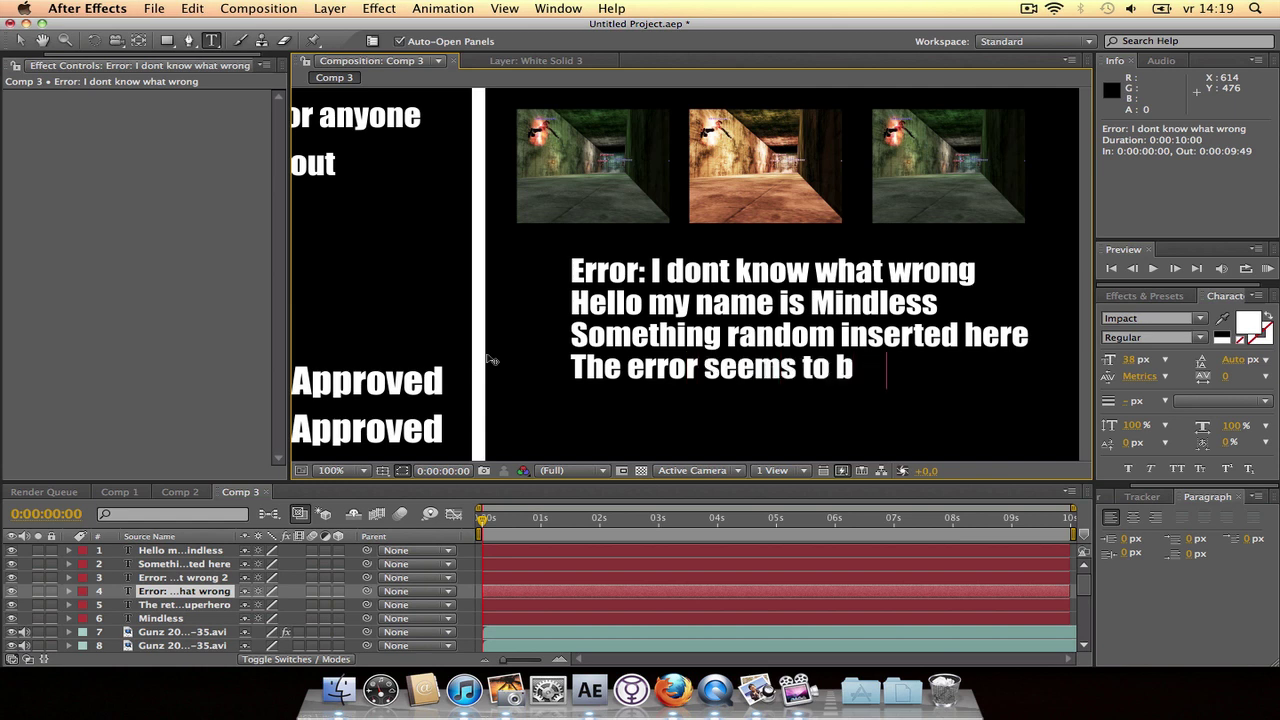
pyautogui.write('e fixxed')
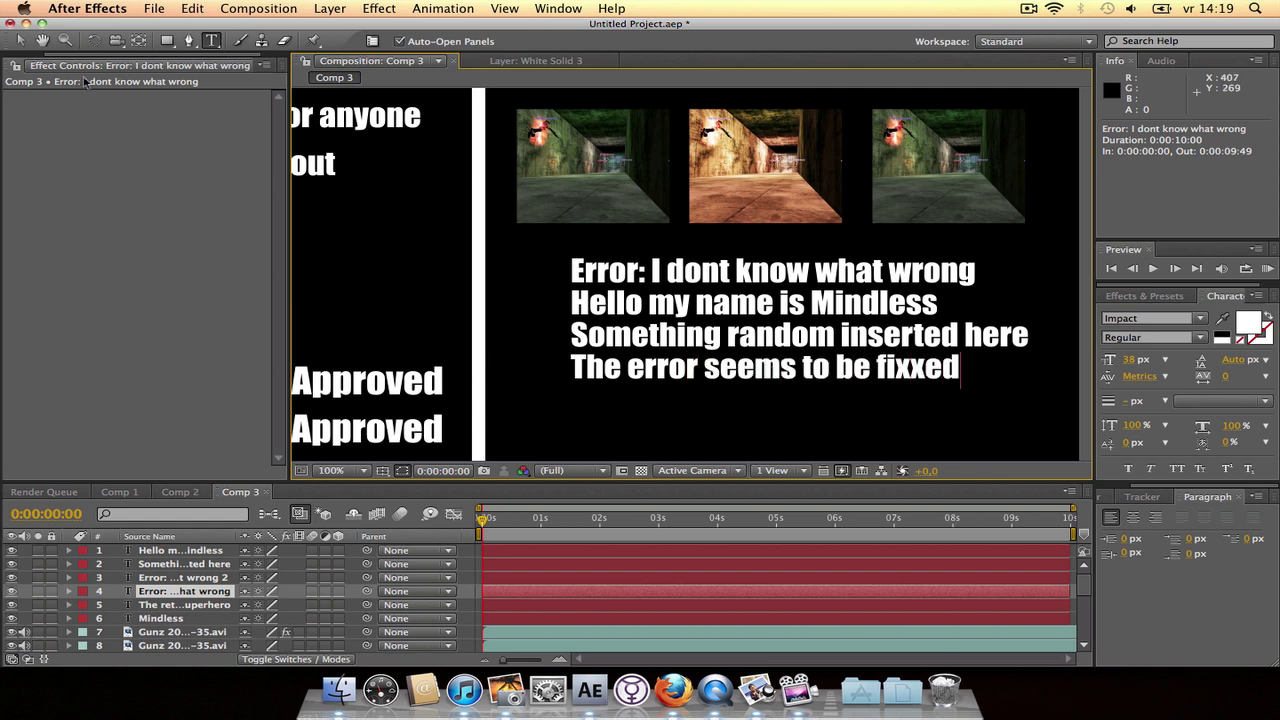
pyautogui.click(20, 40)
# - Move the remaining Error line's layer to the top of the layer stack
pyautogui.scroll(-1, 369, 189)
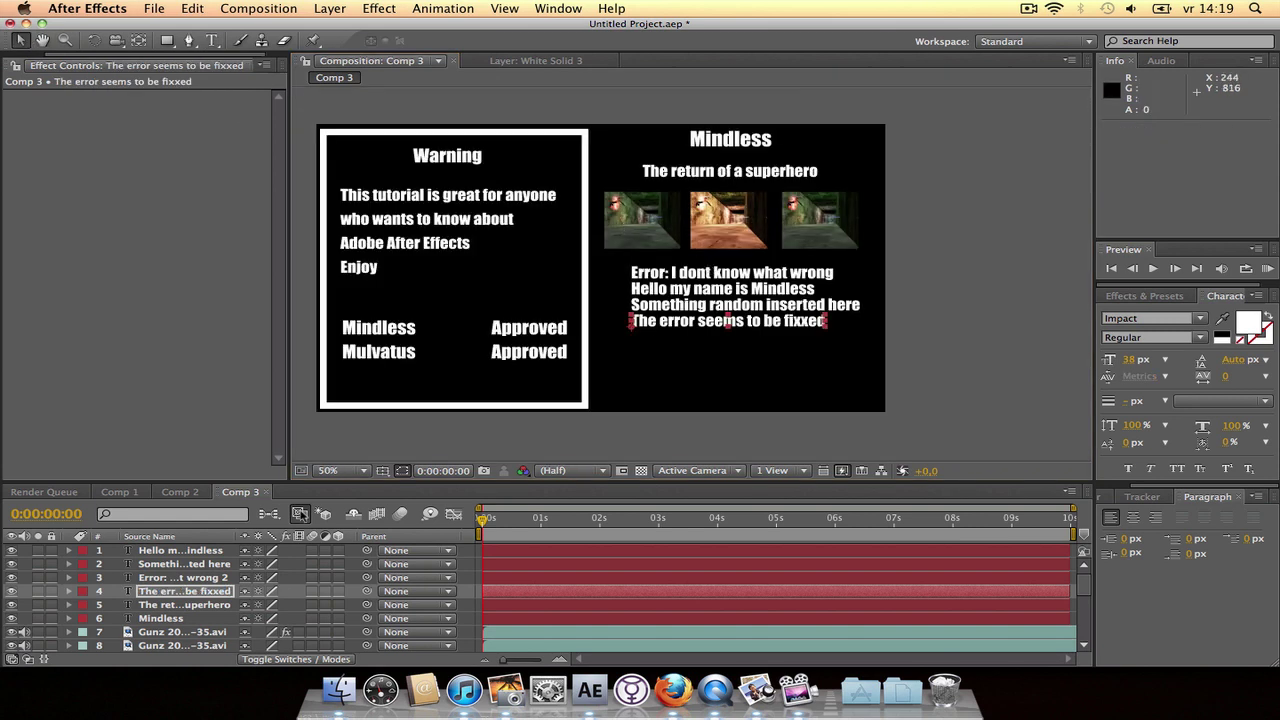
pyautogui.click(197, 567)
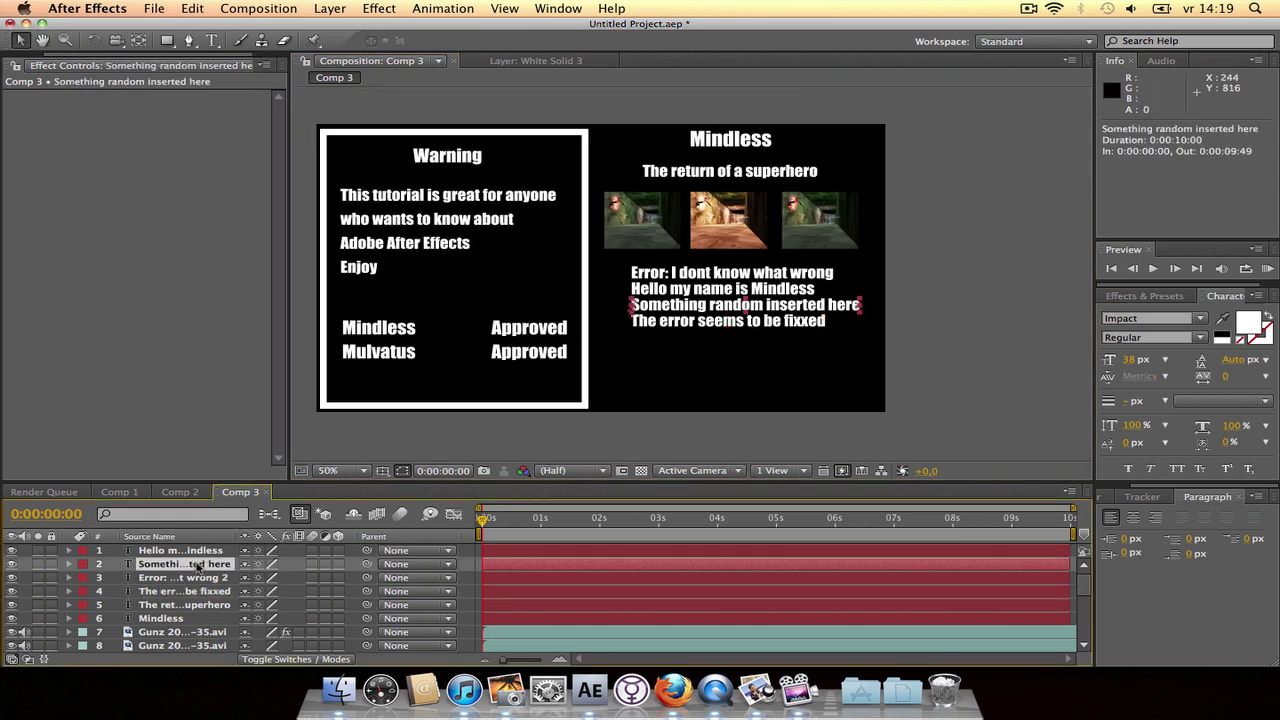
pyautogui.click(186, 579)
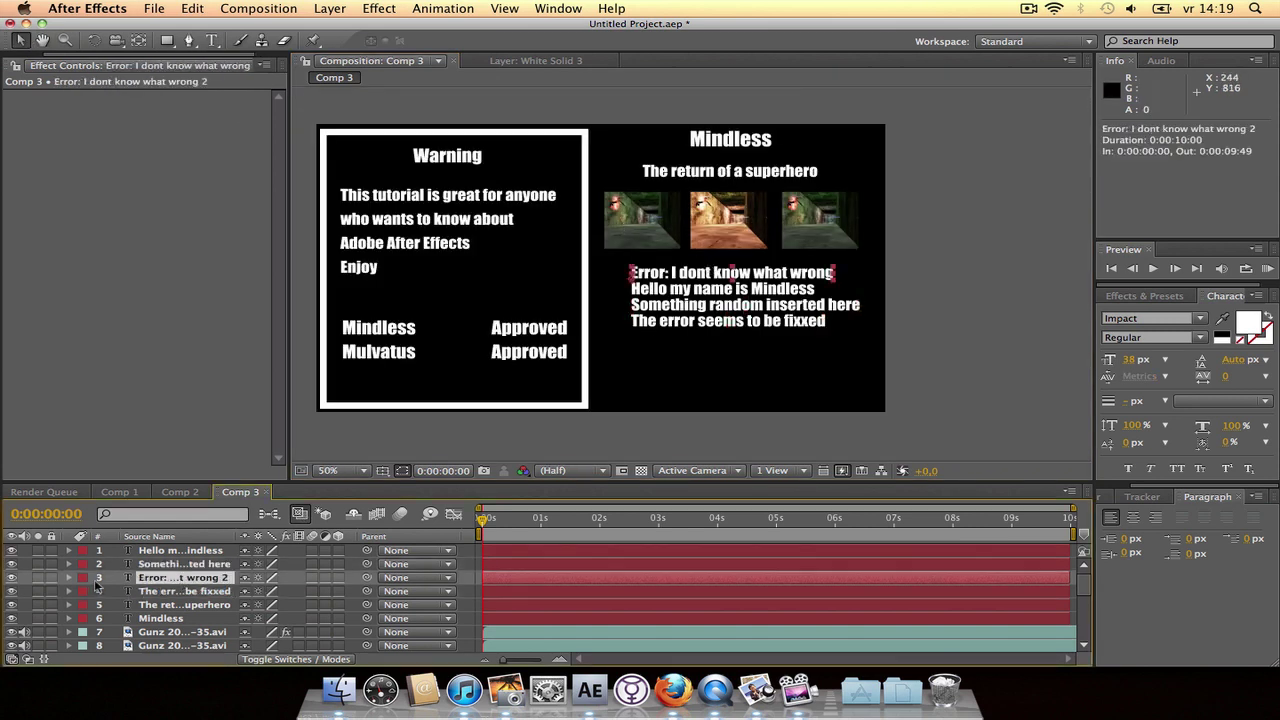
pyautogui.moveTo(160, 578); pyautogui.dragTo(165, 546)
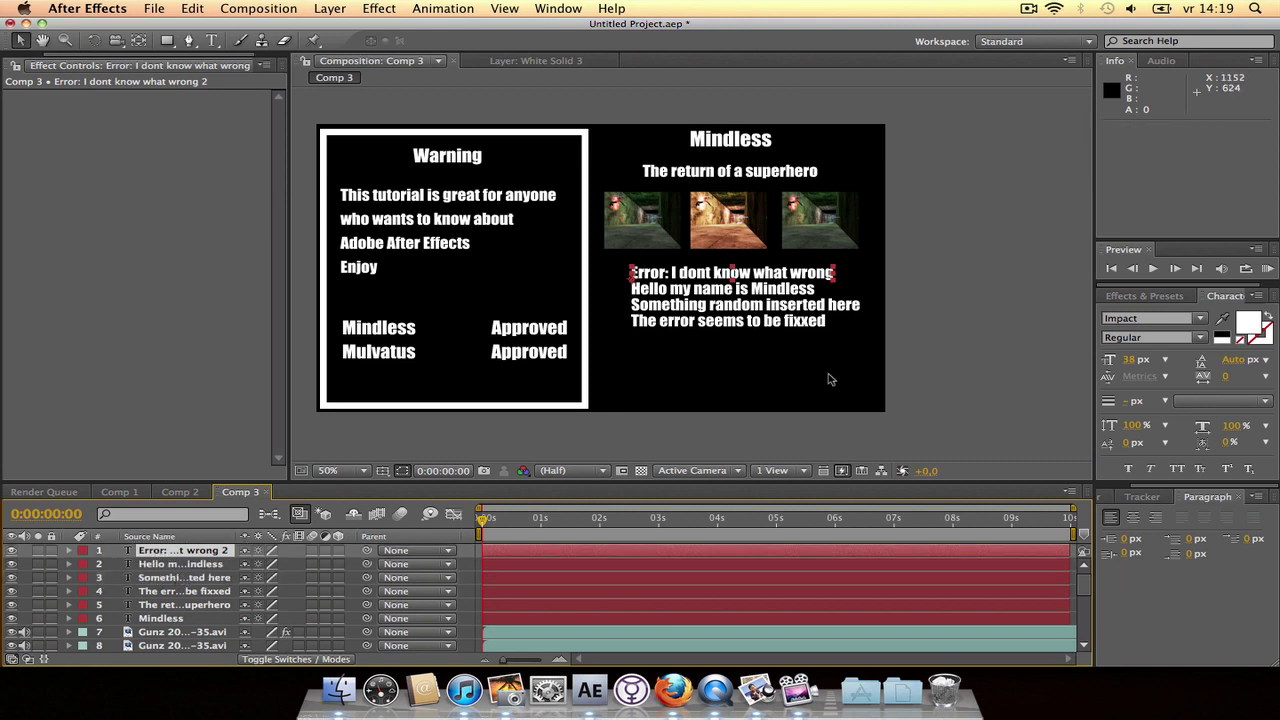
# - Set 0% and 100% opacity keyframes on the Error line and copy the pair
pyautogui.press('t')
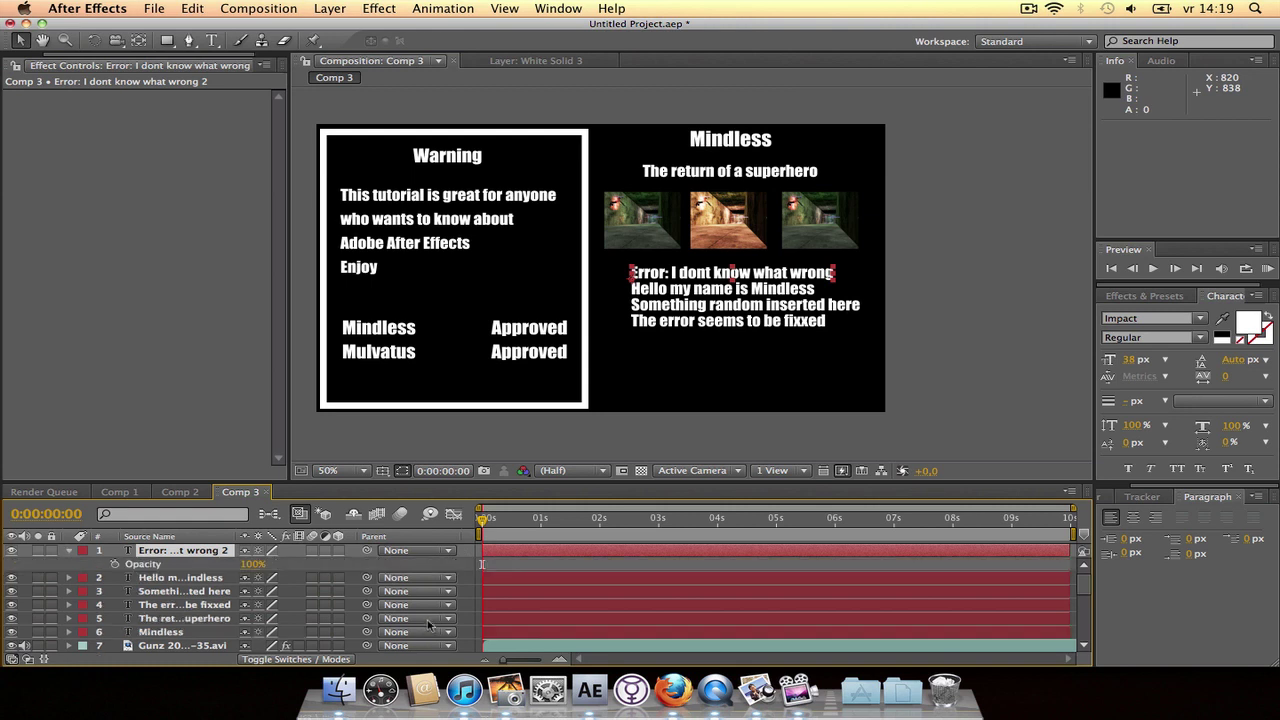
pyautogui.click(114, 565)
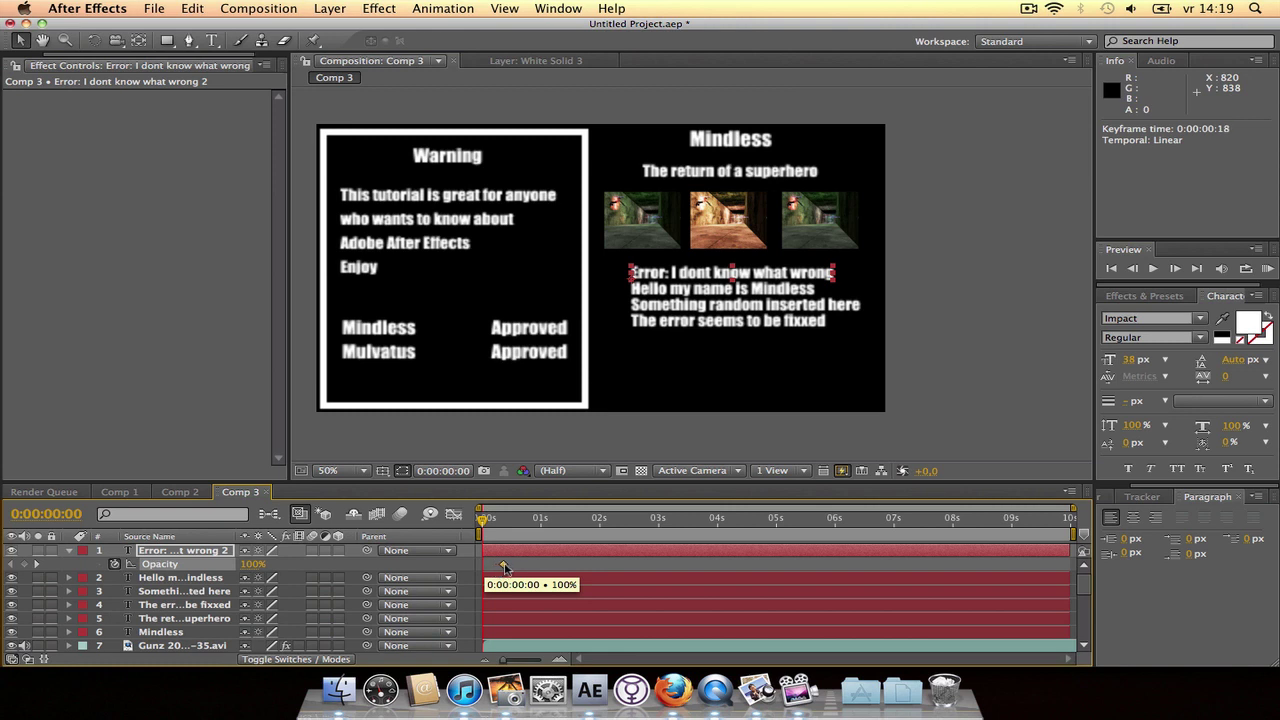
pyautogui.moveTo(503, 567); pyautogui.dragTo(501, 566)
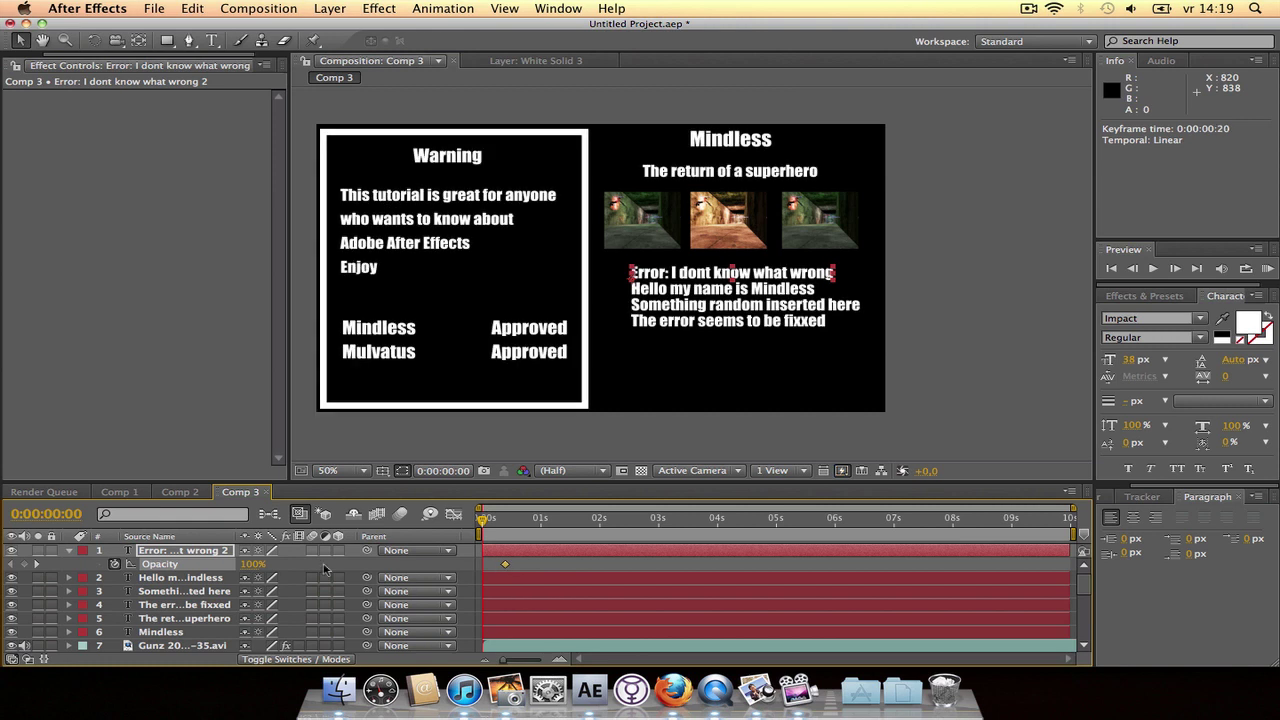
pyautogui.moveTo(253, 568)
pyautogui.mouseDown()
pyautogui.moveTo(210, 577)
pyautogui.moveTo(245, 572)
pyautogui.mouseUp()
pyautogui.moveTo(522, 565); pyautogui.dragTo(470, 568)
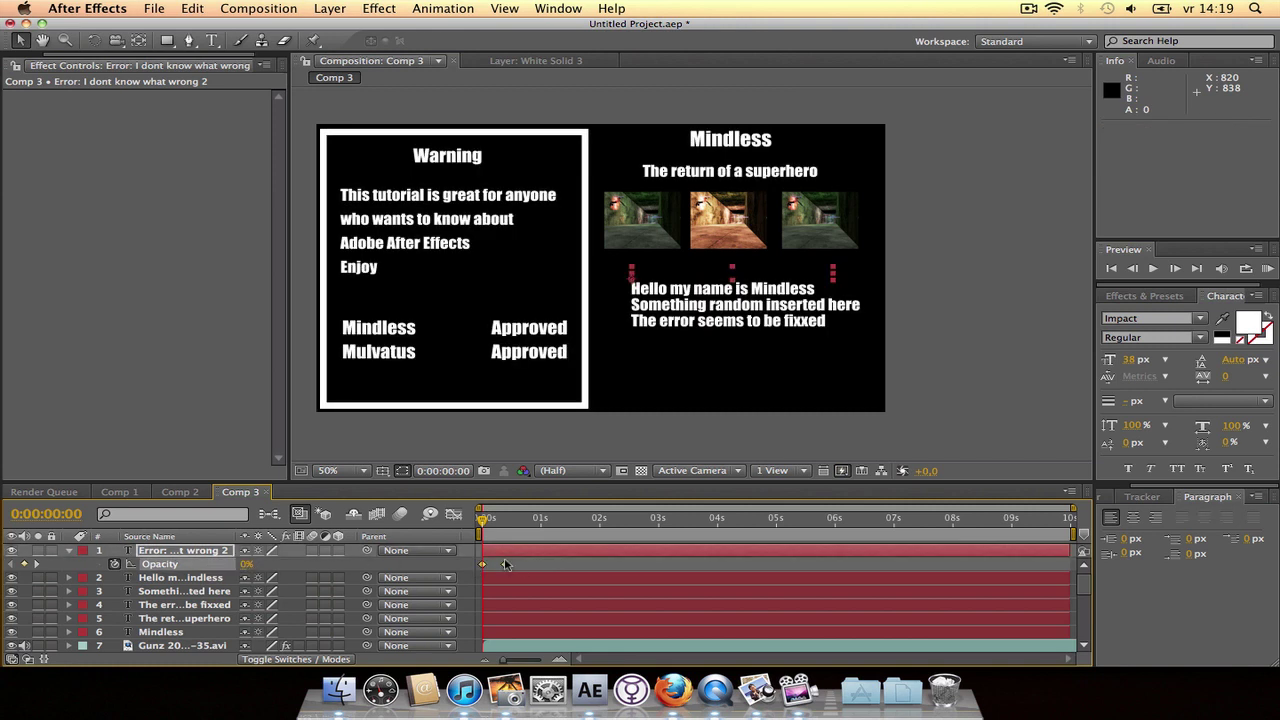
pyautogui.press('cmd+c')
# - Paste the opacity keyframe pair twice further along the timeline to make it flicker
pyautogui.click(490, 522)
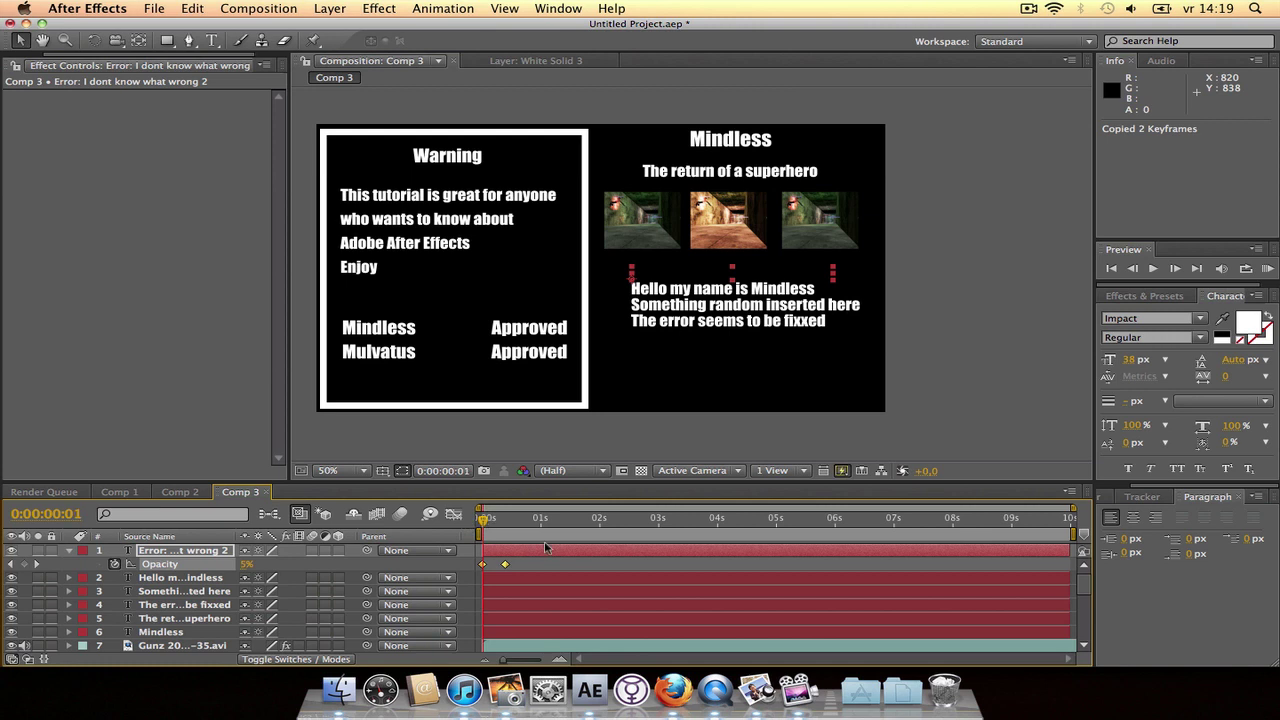
pyautogui.moveTo(541, 522); pyautogui.dragTo(530, 524)
pyautogui.press('cmd+v')
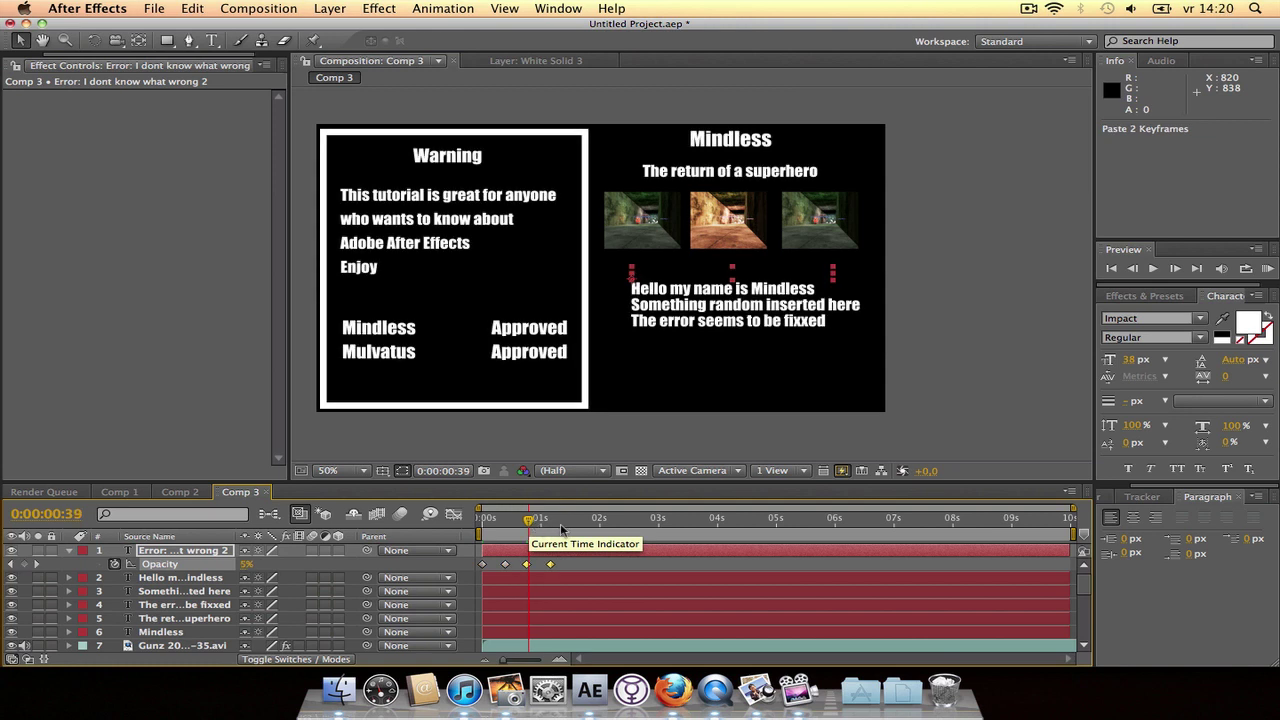
pyautogui.click(573, 522)
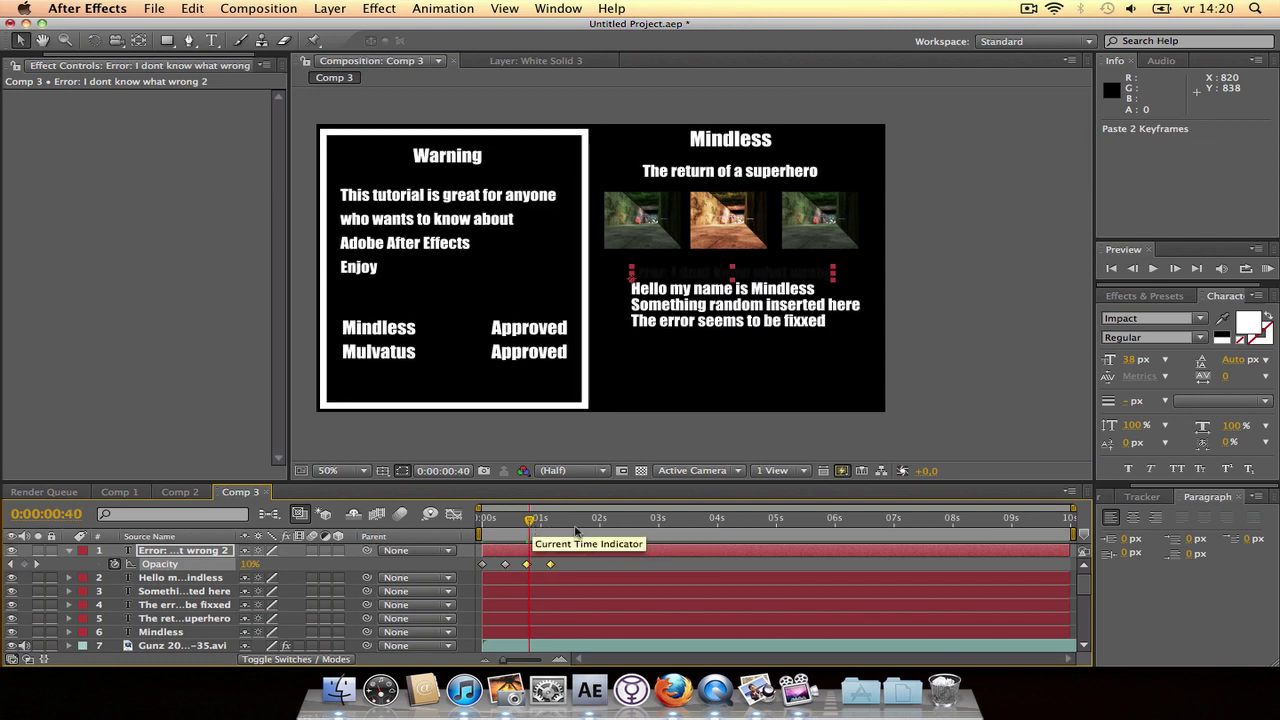
pyautogui.moveTo(574, 528); pyautogui.dragTo(667, 530)
pyautogui.press('cmd+v')
pyautogui.press('cmd+v')
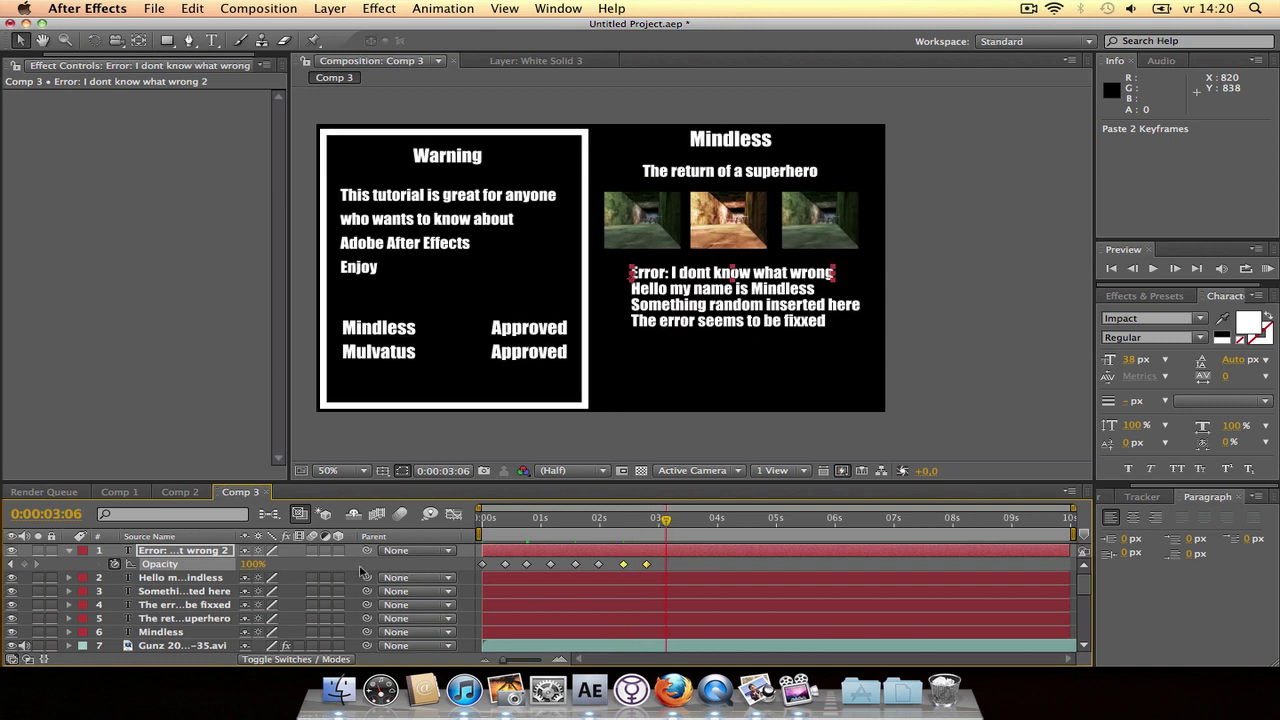
# - Set the last opacity keyframe to 1% so the line ends nearly invisible
pyautogui.click(257, 566)
pyautogui.write('1')
pyautogui.press('Return')
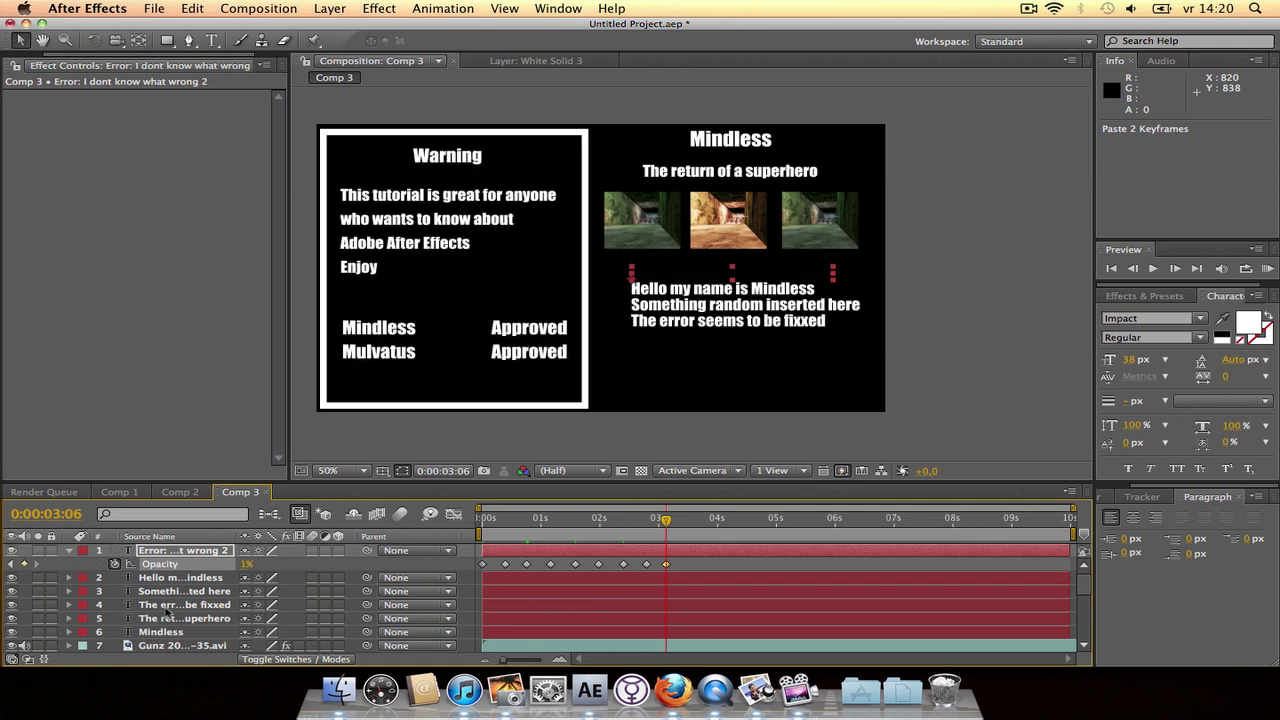
pyautogui.click(172, 605)
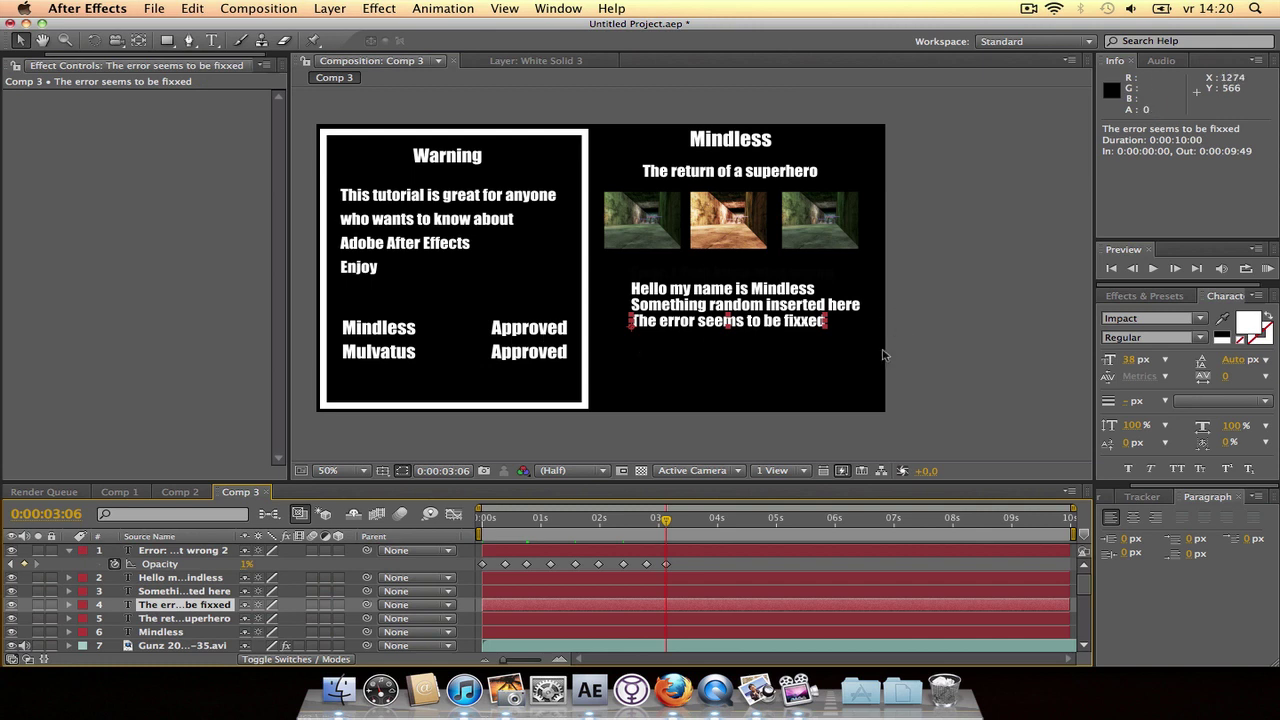
pyautogui.press('t')
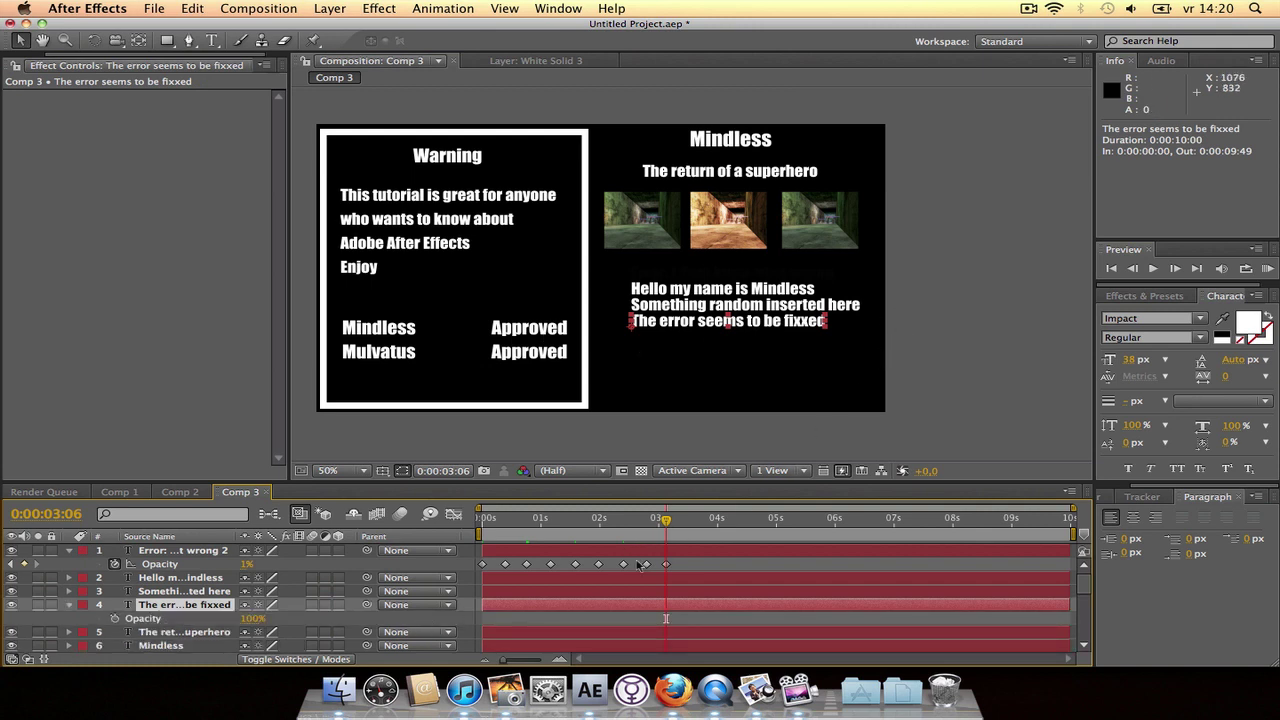
pyautogui.moveTo(668, 520); pyautogui.dragTo(657, 520)
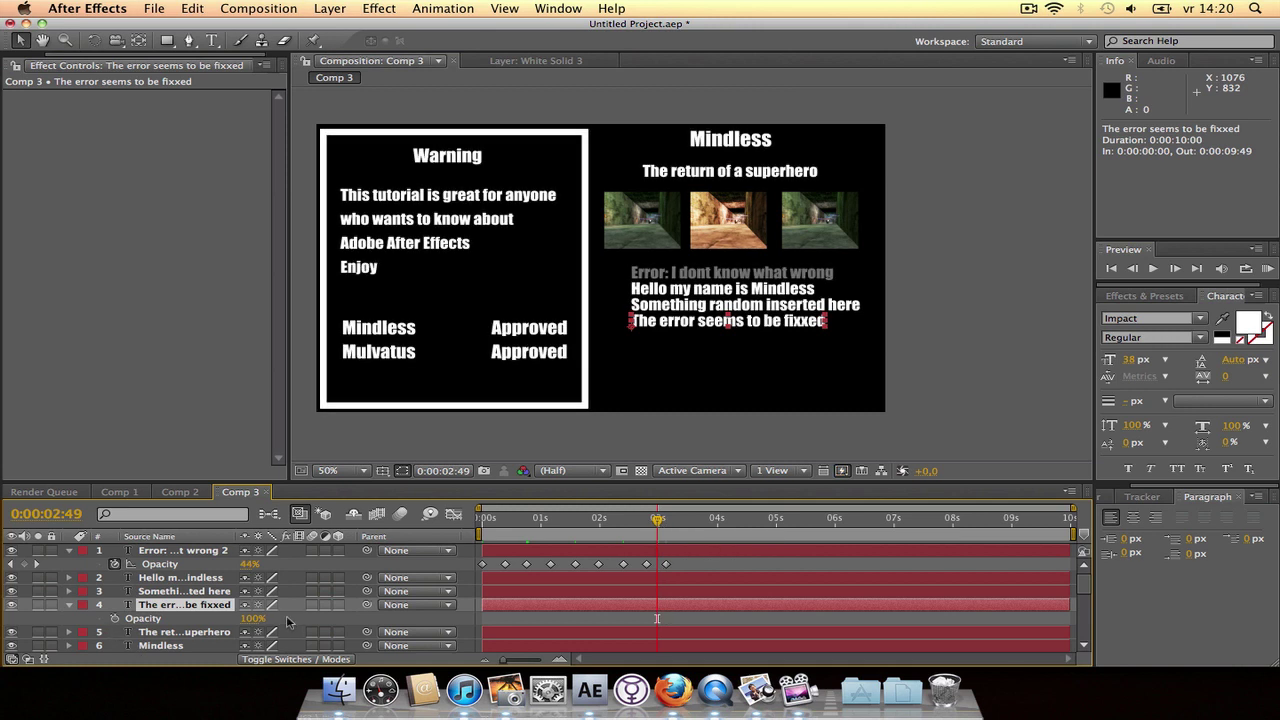
pyautogui.click(114, 618)
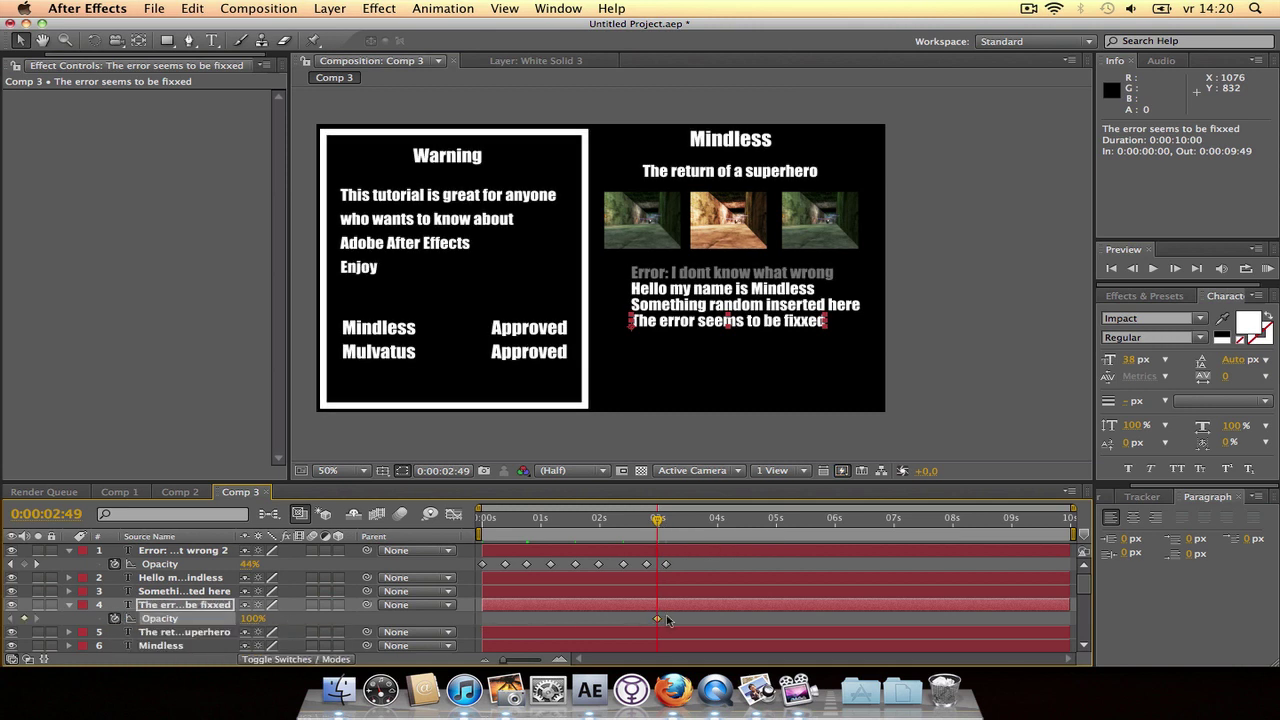
pyautogui.moveTo(659, 622); pyautogui.dragTo(680, 622)
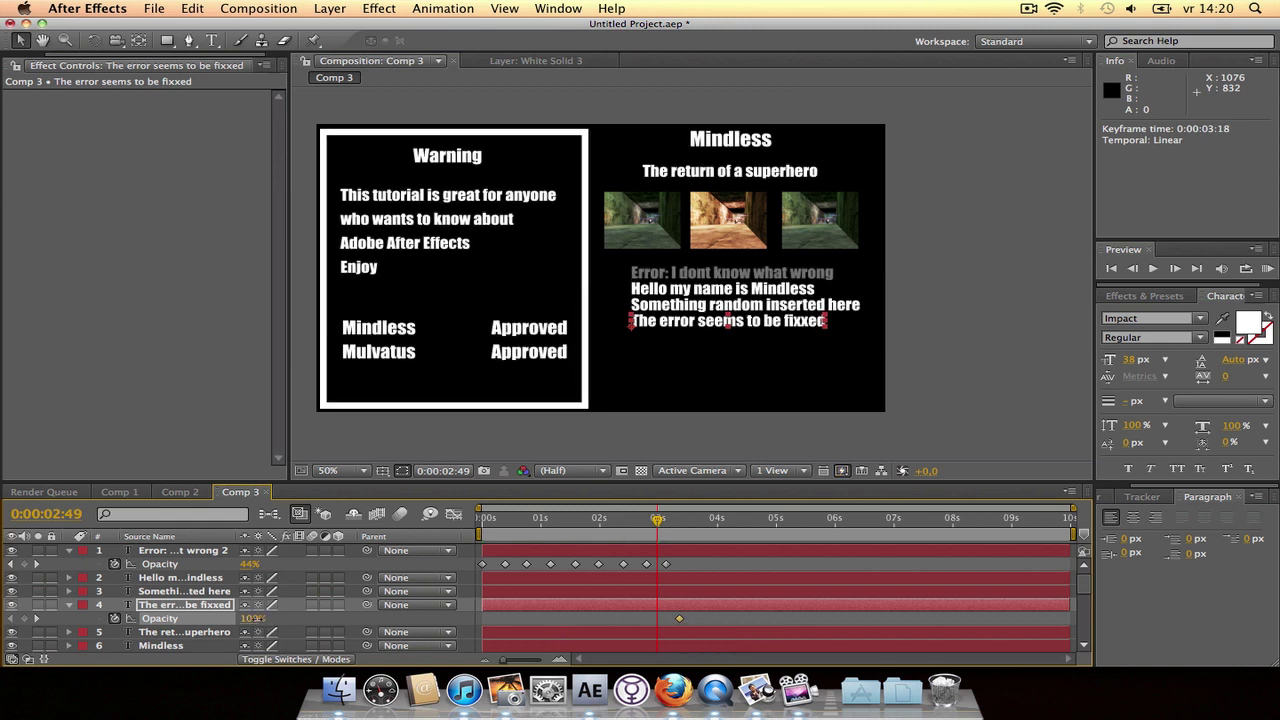
pyautogui.write('0')
pyautogui.press('Return')
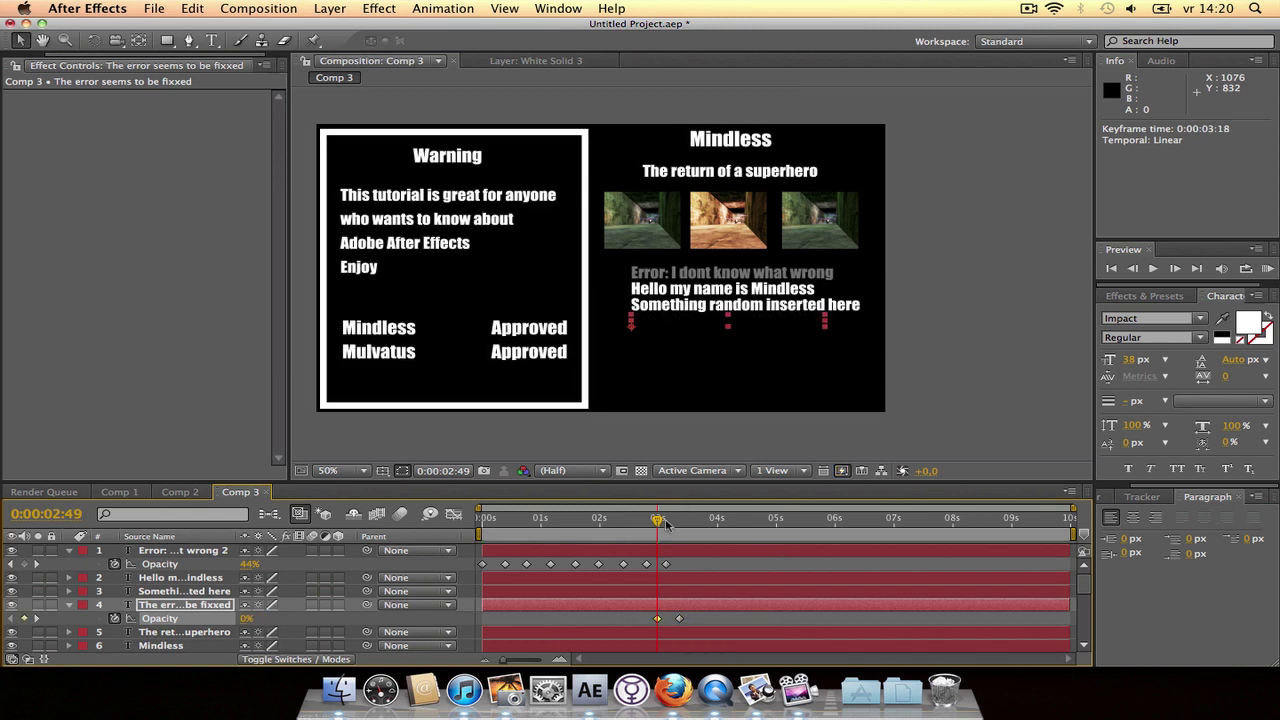
pyautogui.moveTo(658, 521); pyautogui.dragTo(665, 522)
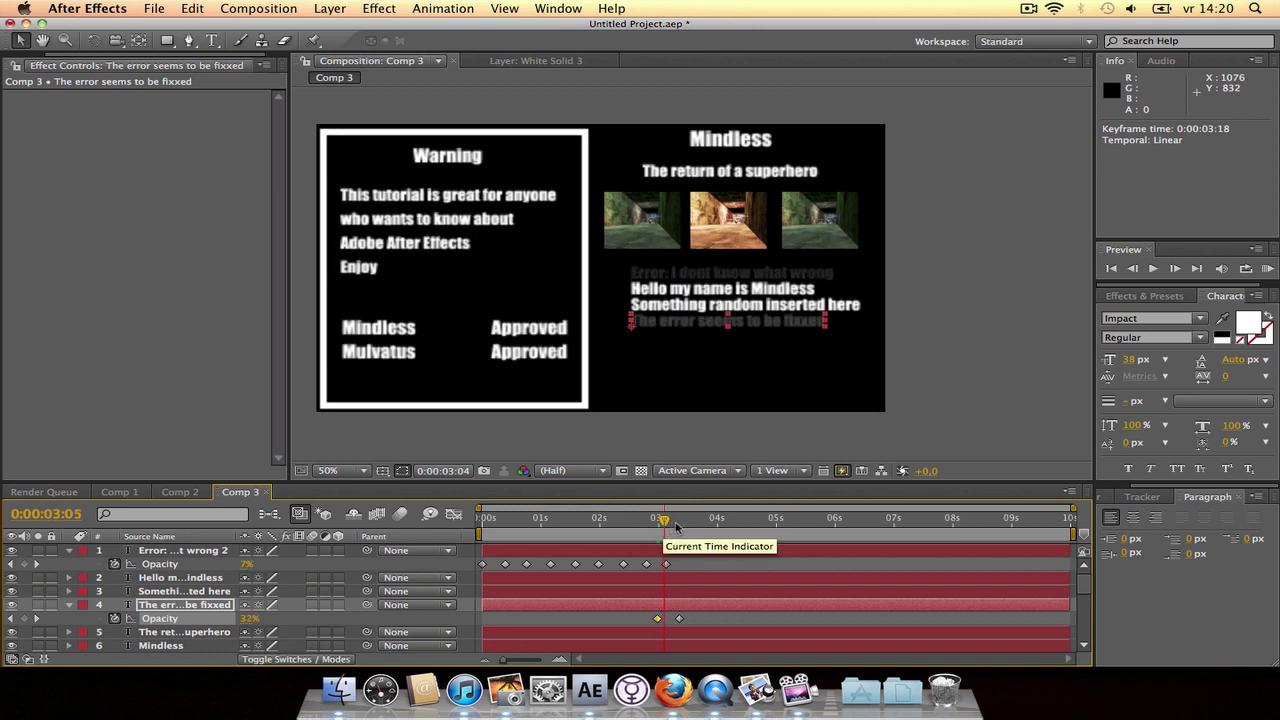
pyautogui.click(675, 524)
pyautogui.click(928, 380)
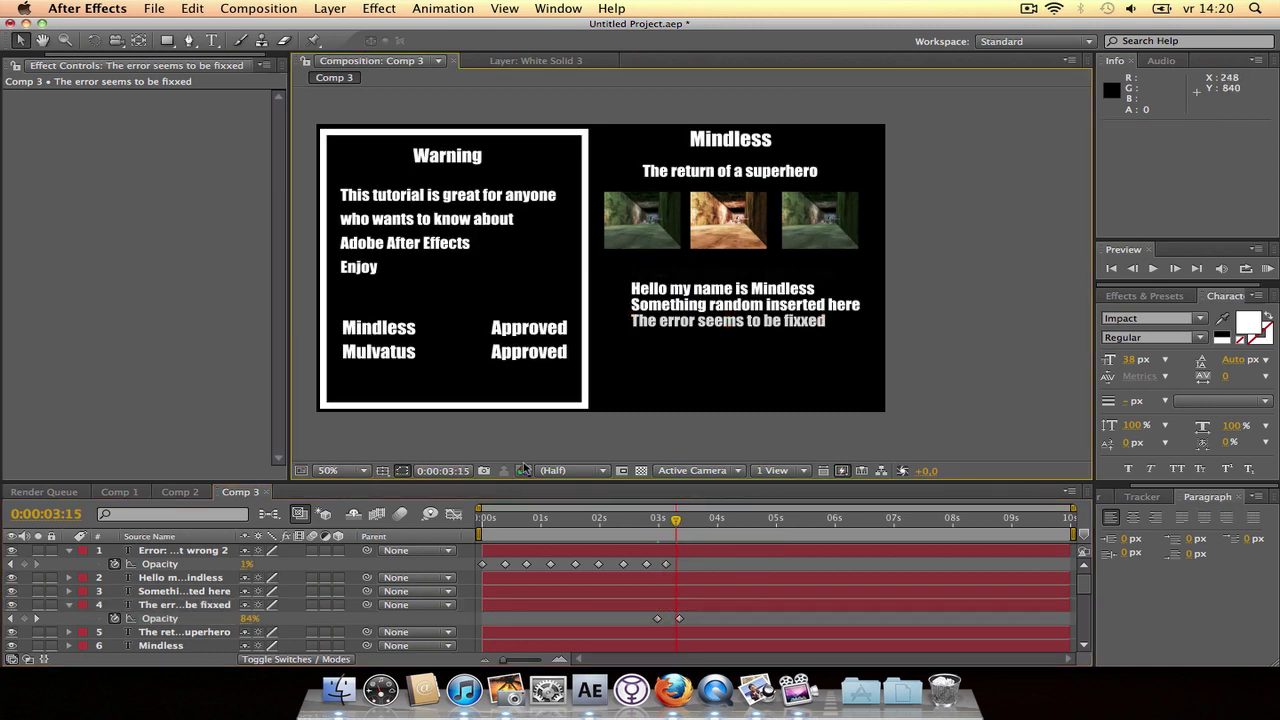
# - Close Comp 1's timeline and review Comp 3's text lines around 0:00:02:38
pyautogui.click(117, 493)
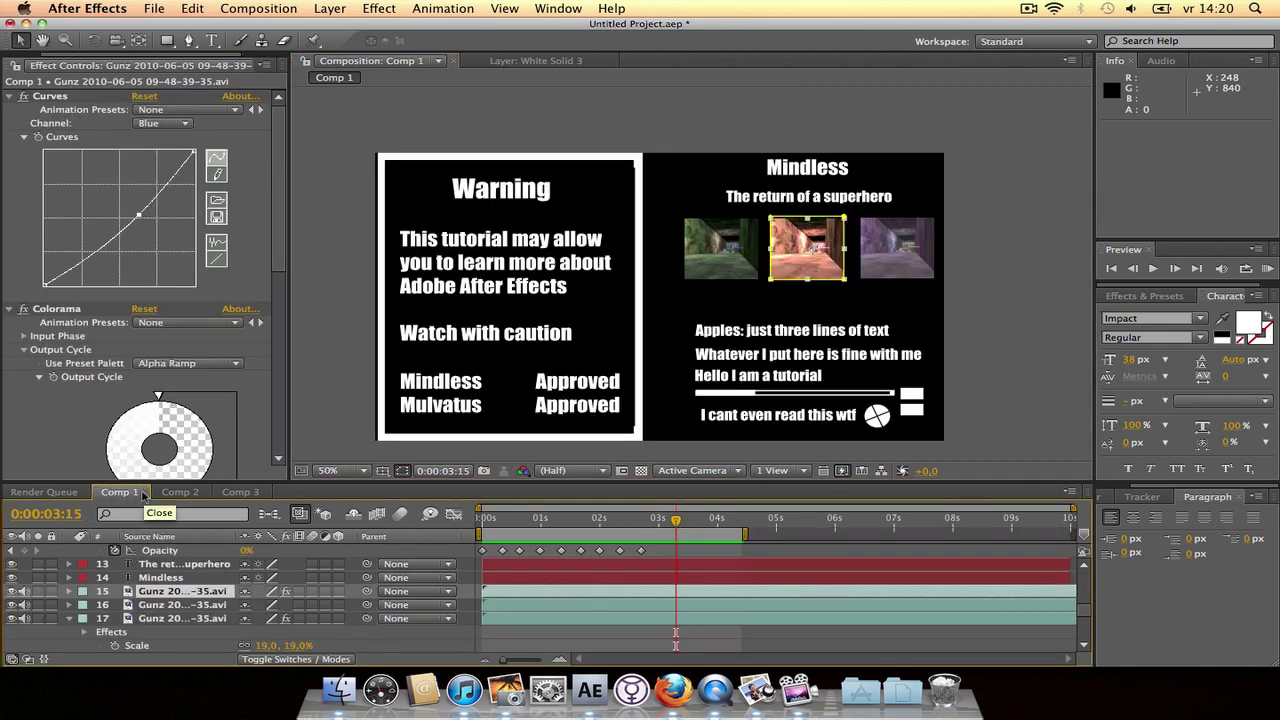
pyautogui.click(143, 493)
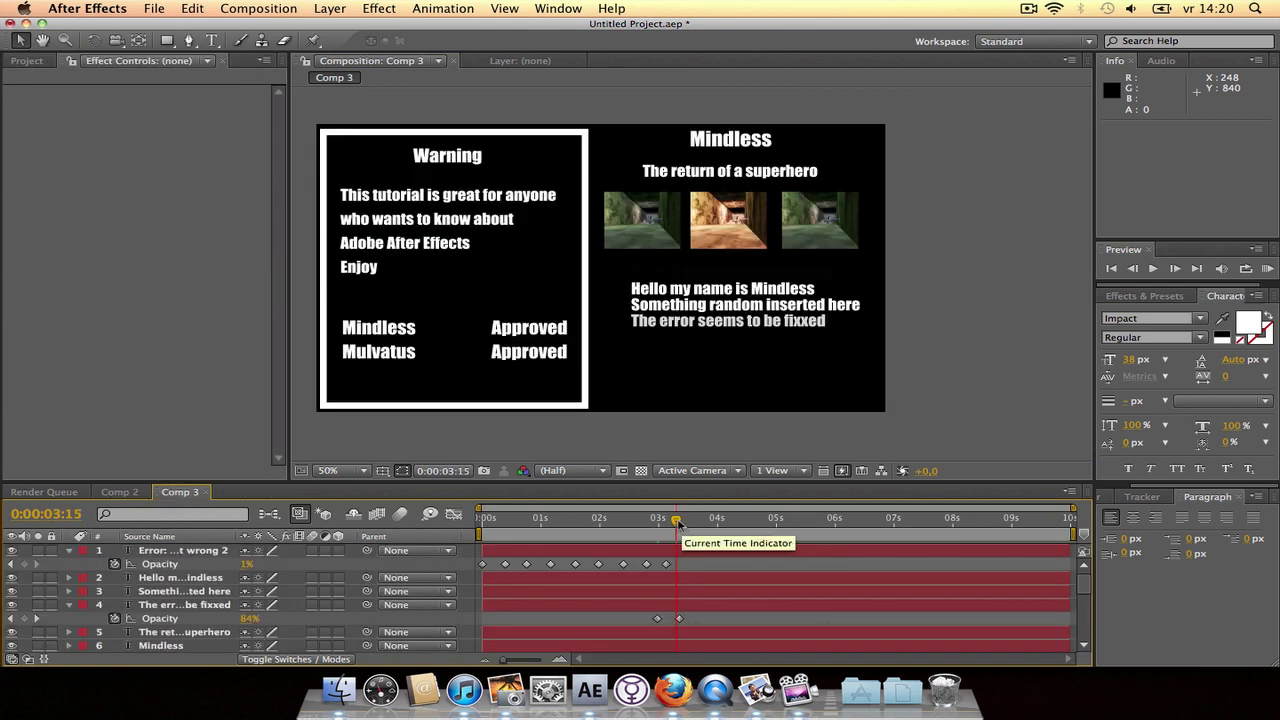
pyautogui.press('pagedown')
pyautogui.moveTo(678, 522)
pyautogui.mouseDown()
pyautogui.moveTo(648, 530)
pyautogui.moveTo(688, 530)
pyautogui.mouseUp()
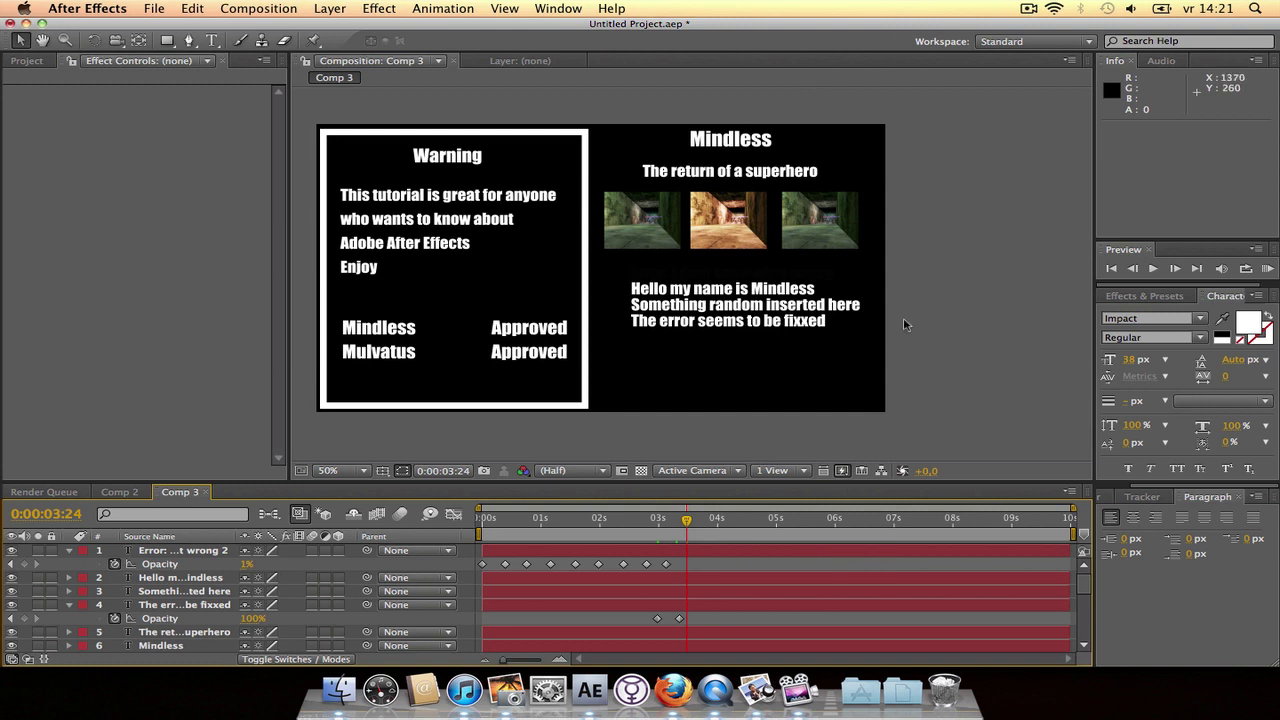
pyautogui.scroll(2, 805, 350)
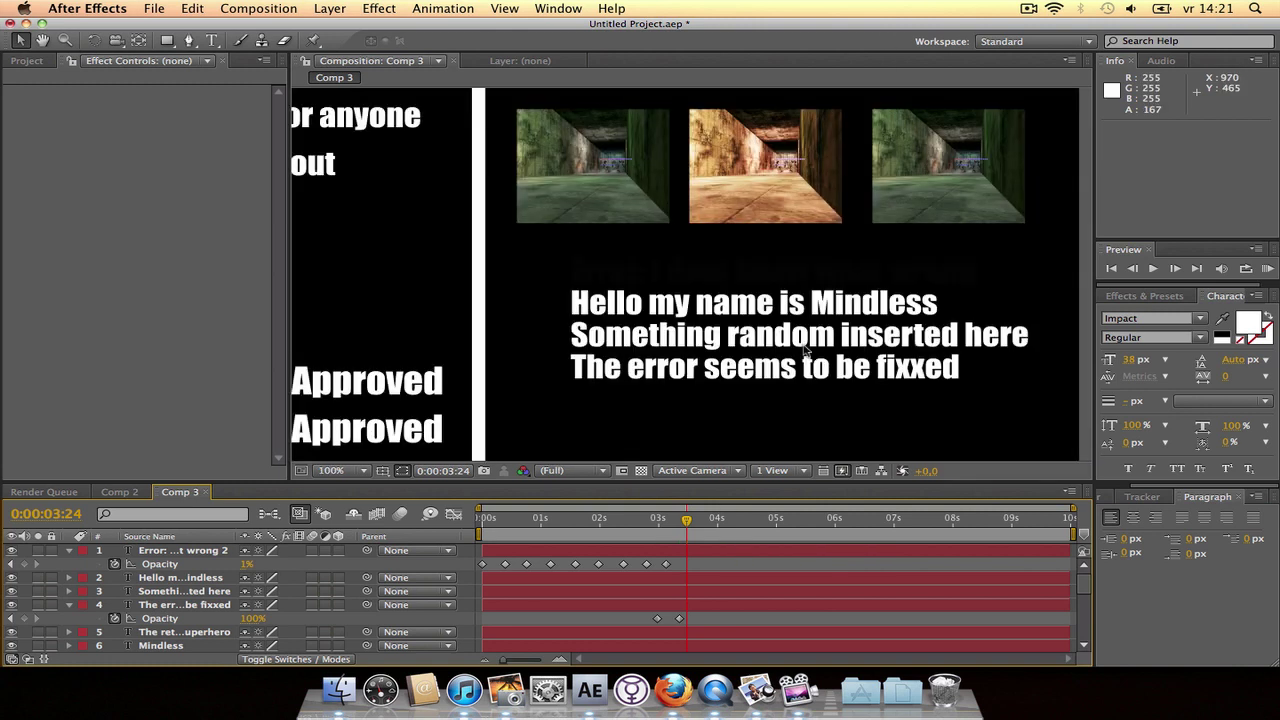
pyautogui.press('h')
pyautogui.moveTo(805, 350); pyautogui.dragTo(694, 245)
pyautogui.press('v')
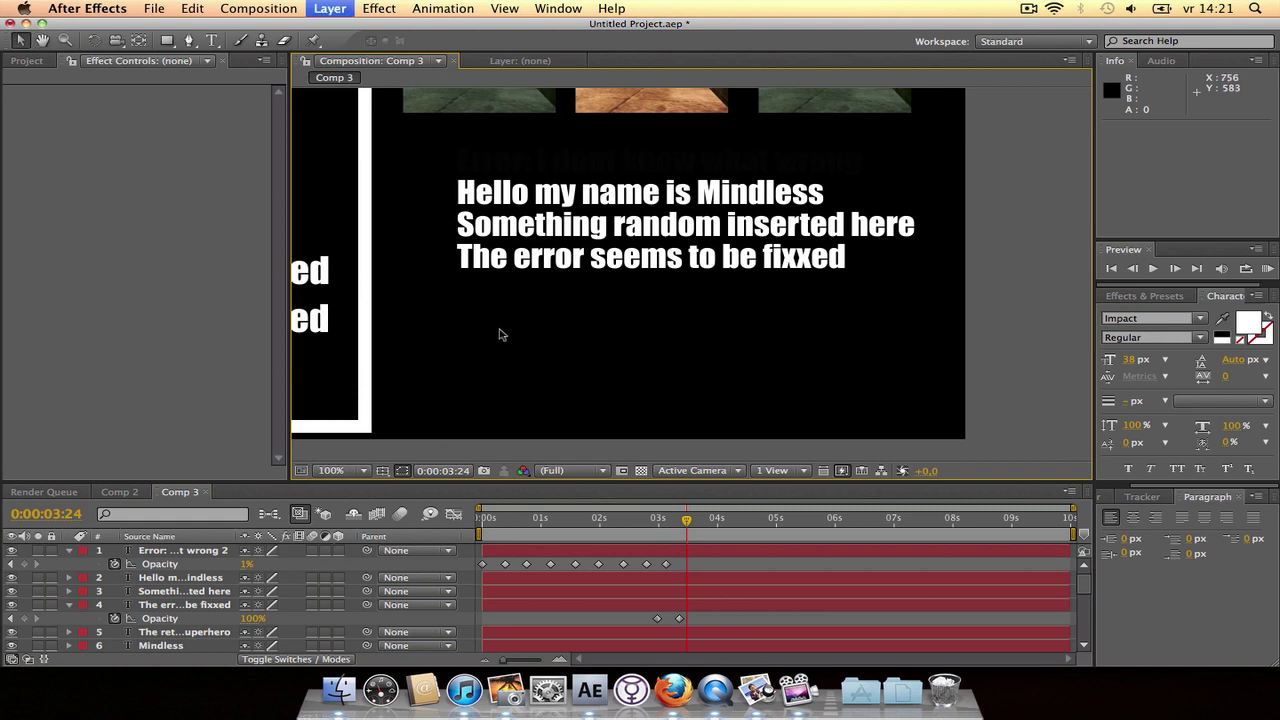
# - Create a 1280x720 comp-size white solid and add a full-layer mask
pyautogui.press('super+y')
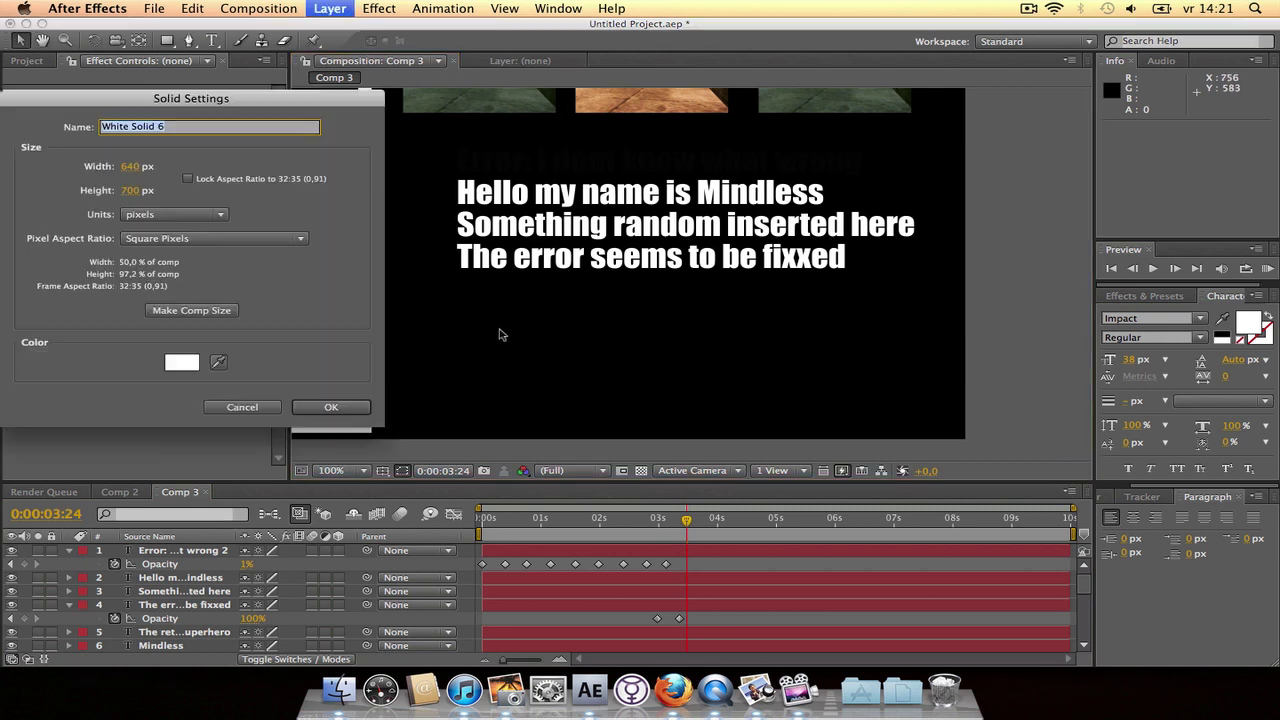
pyautogui.click(192, 310)
pyautogui.click(334, 407)
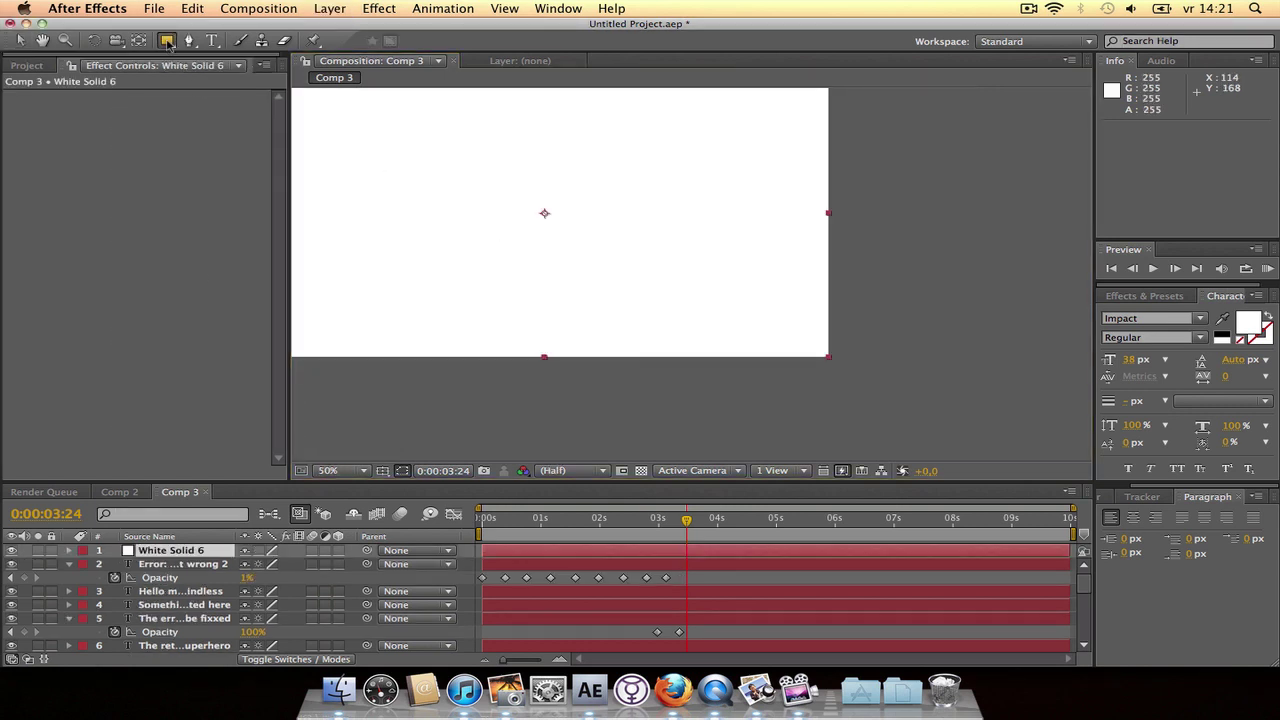
pyautogui.press('super+shift+n')
# - Scale the solid to 7%, move it below the text, and stretch it to 34.3% × 2.0%
pyautogui.press('s')
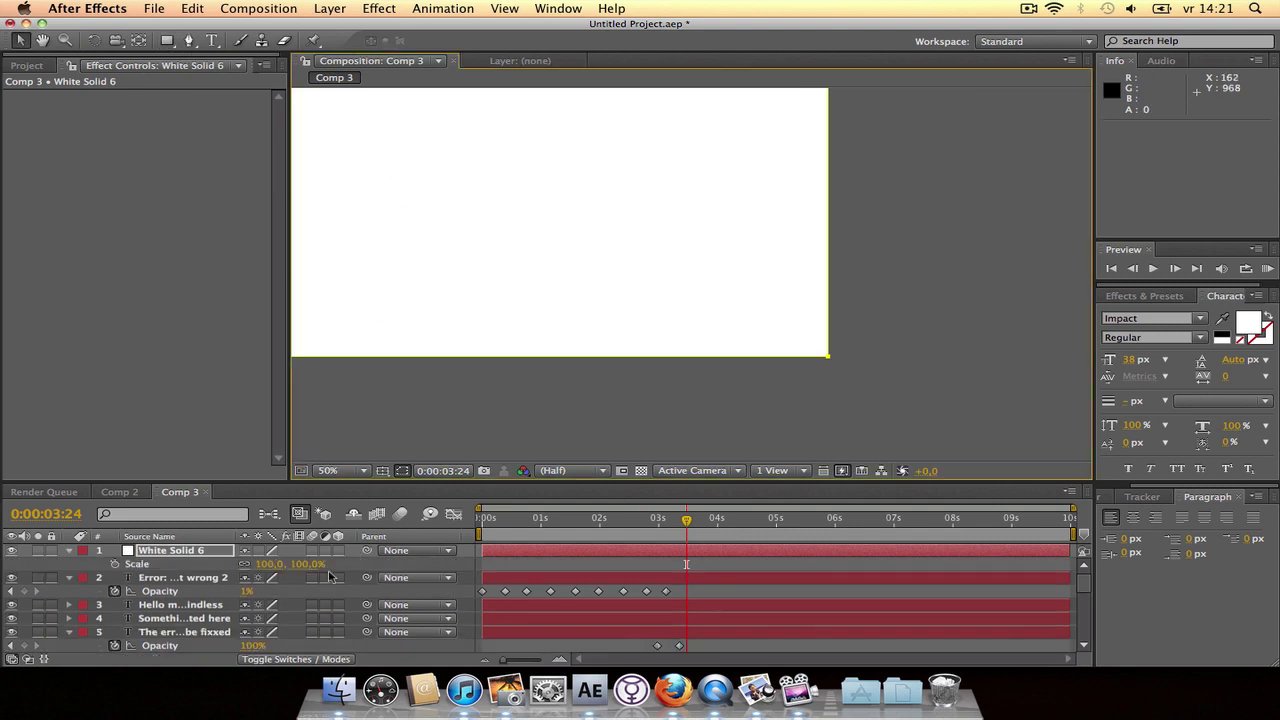
pyautogui.moveTo(301, 570); pyautogui.dragTo(207, 555)
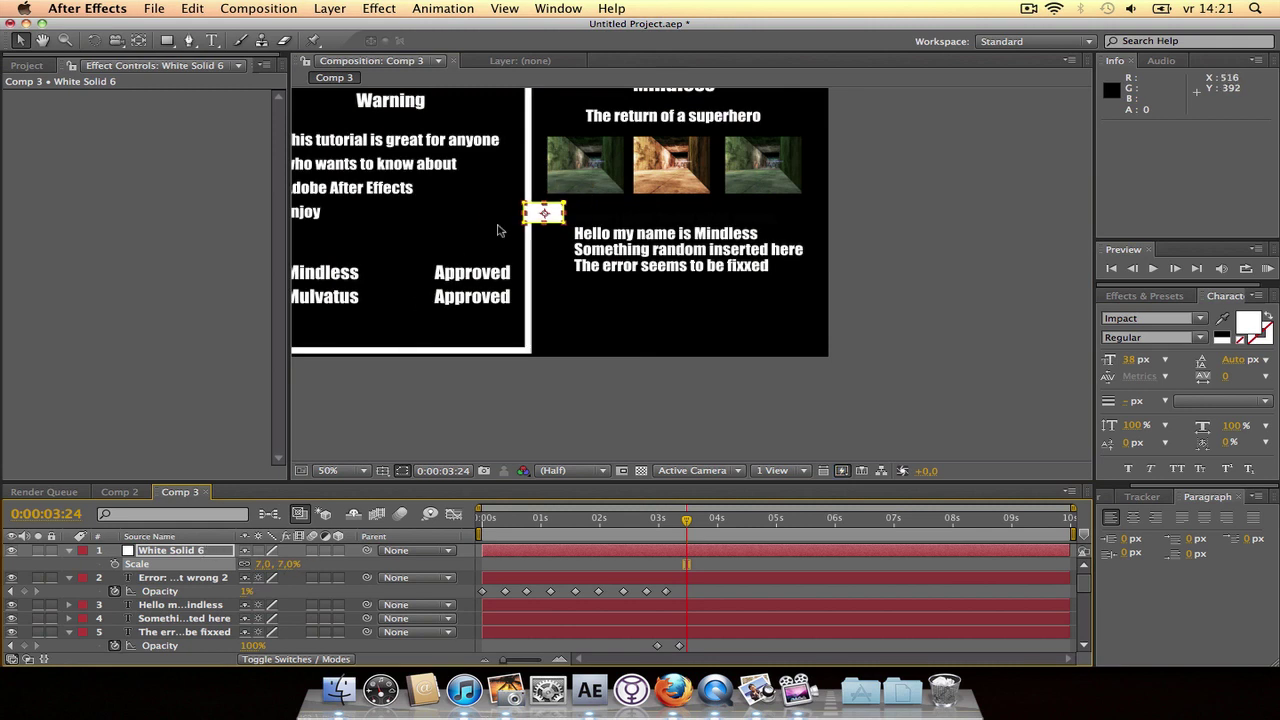
pyautogui.moveTo(555, 213); pyautogui.dragTo(679, 291)
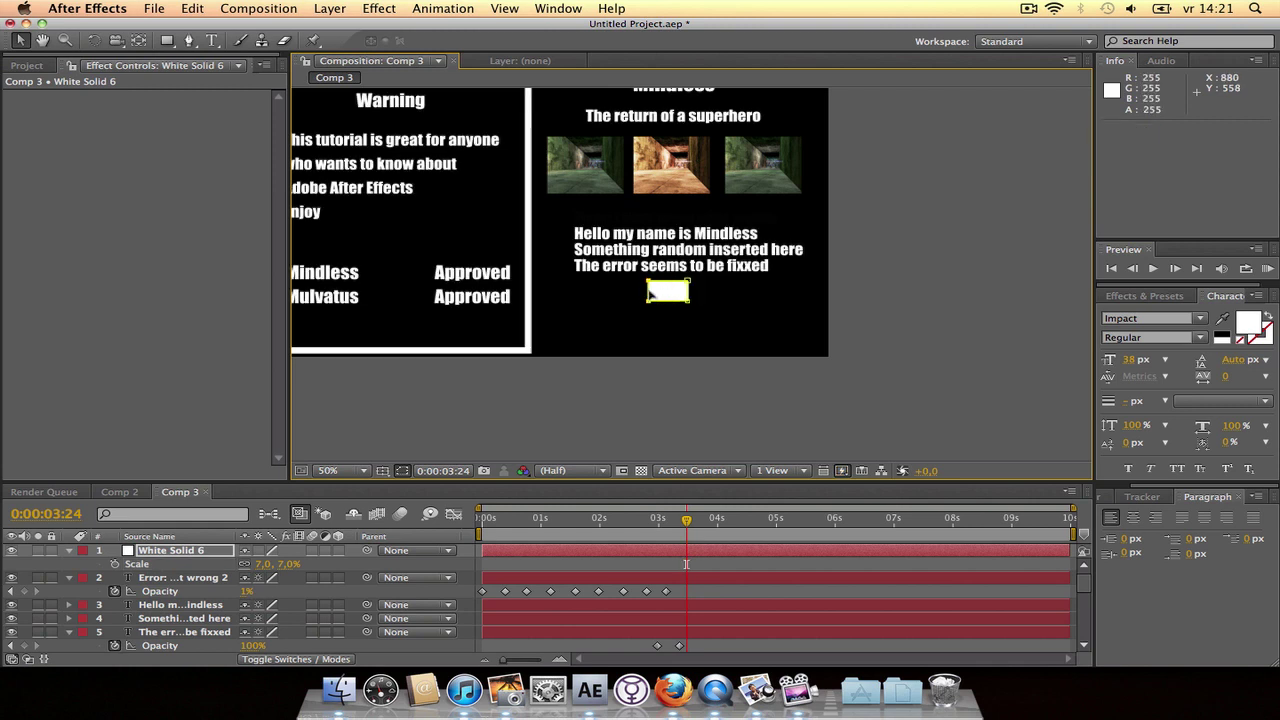
pyautogui.press('.')
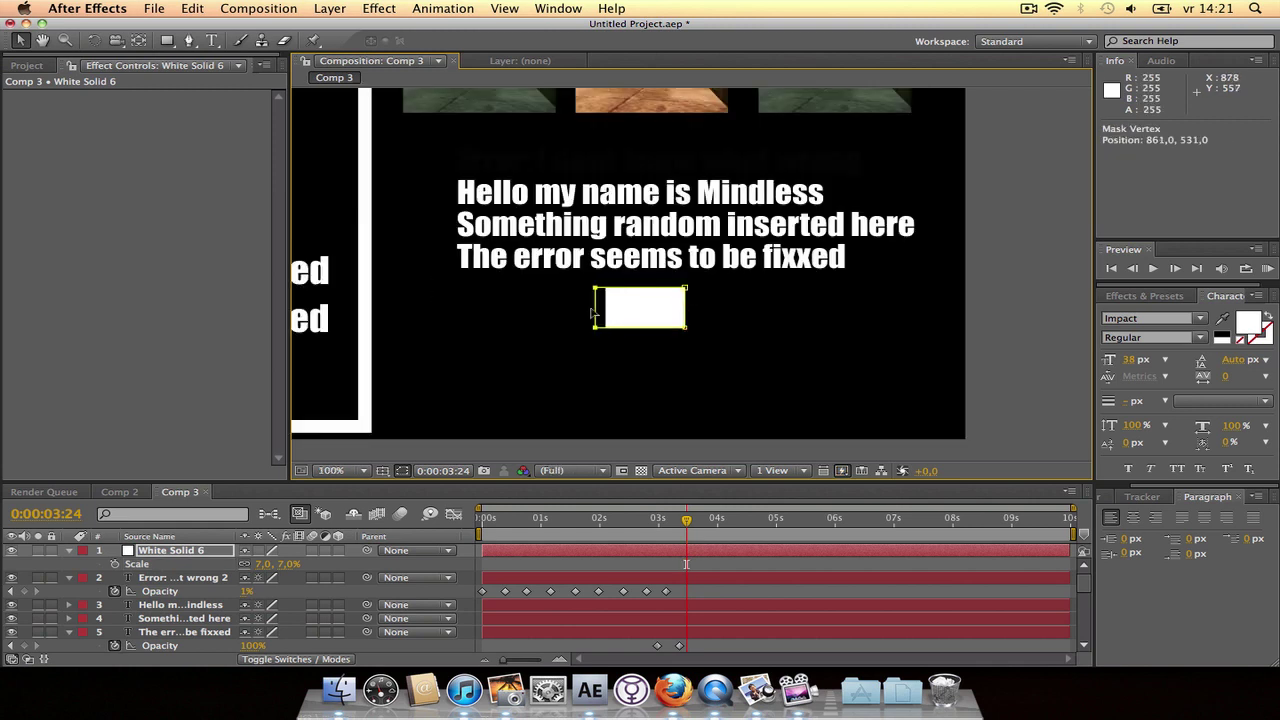
pyautogui.moveTo(601, 316); pyautogui.dragTo(560, 316)
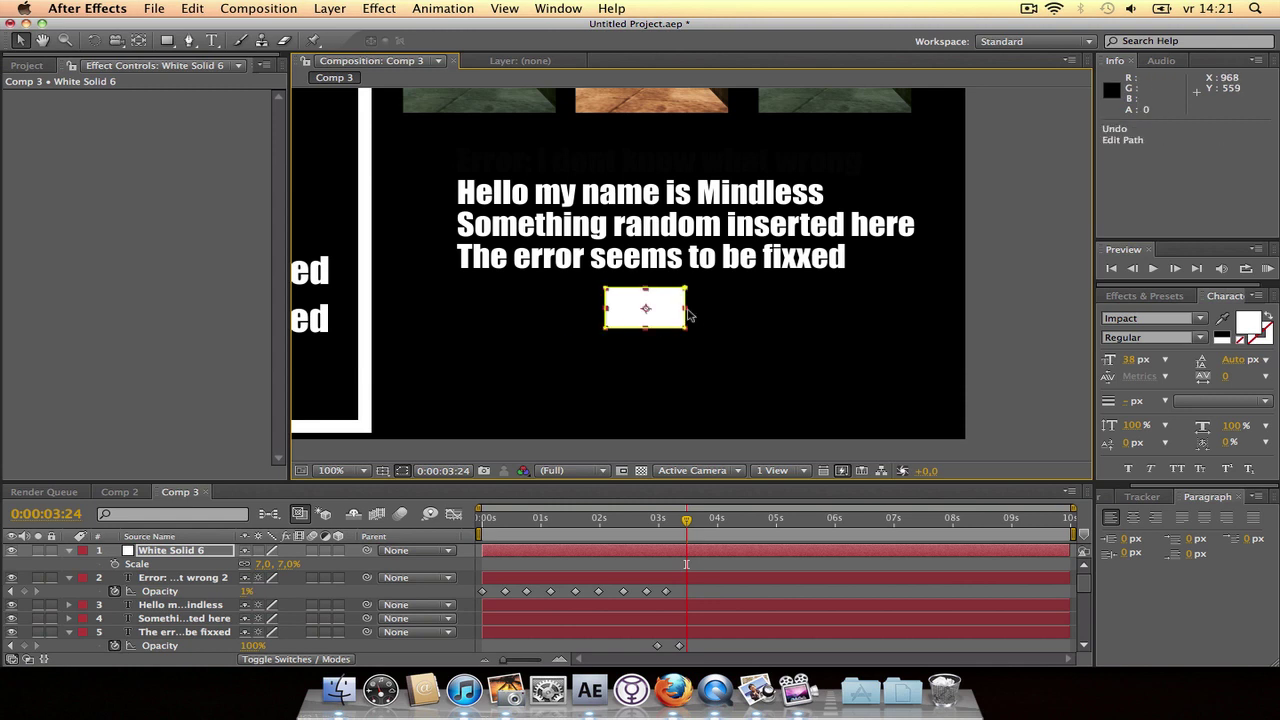
pyautogui.moveTo(688, 316); pyautogui.dragTo(843, 318)
pyautogui.moveTo(645, 288); pyautogui.dragTo(622, 311)
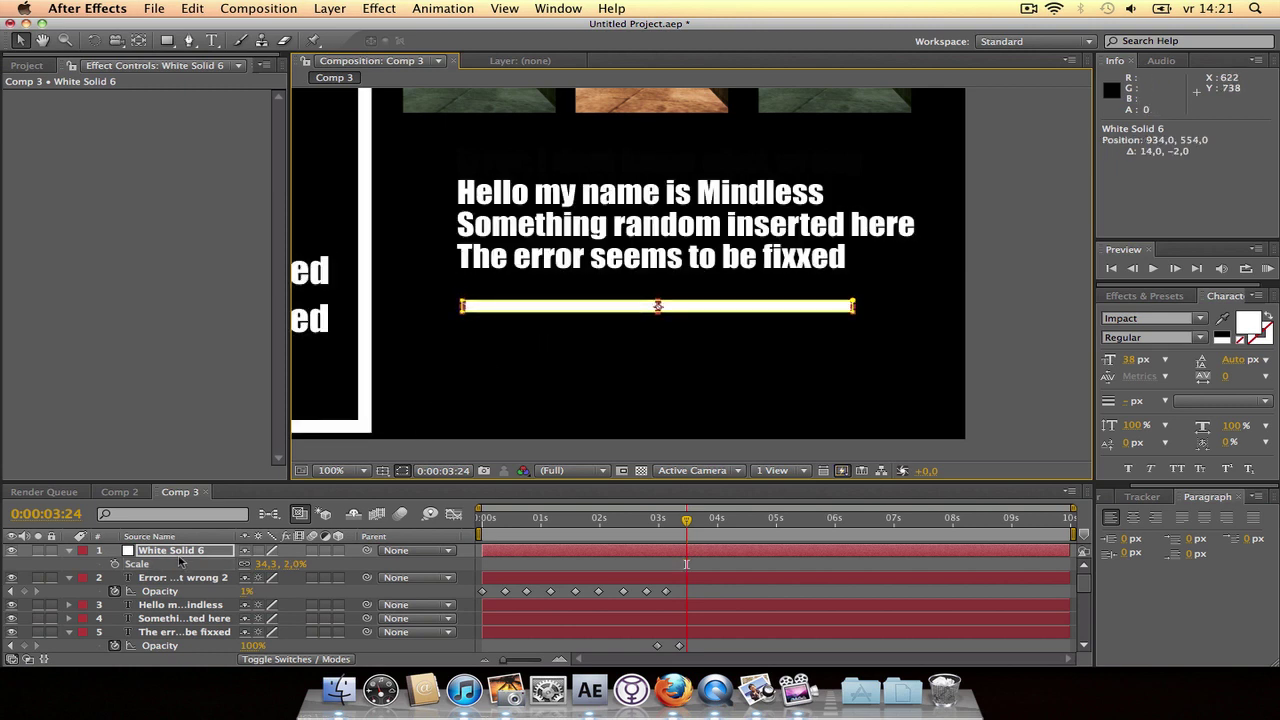
# - Add two rectangular masks to White Solid 6 and set Mask 2 to Subtract
pyautogui.click(175, 557)
pyautogui.press('super+shift+n')
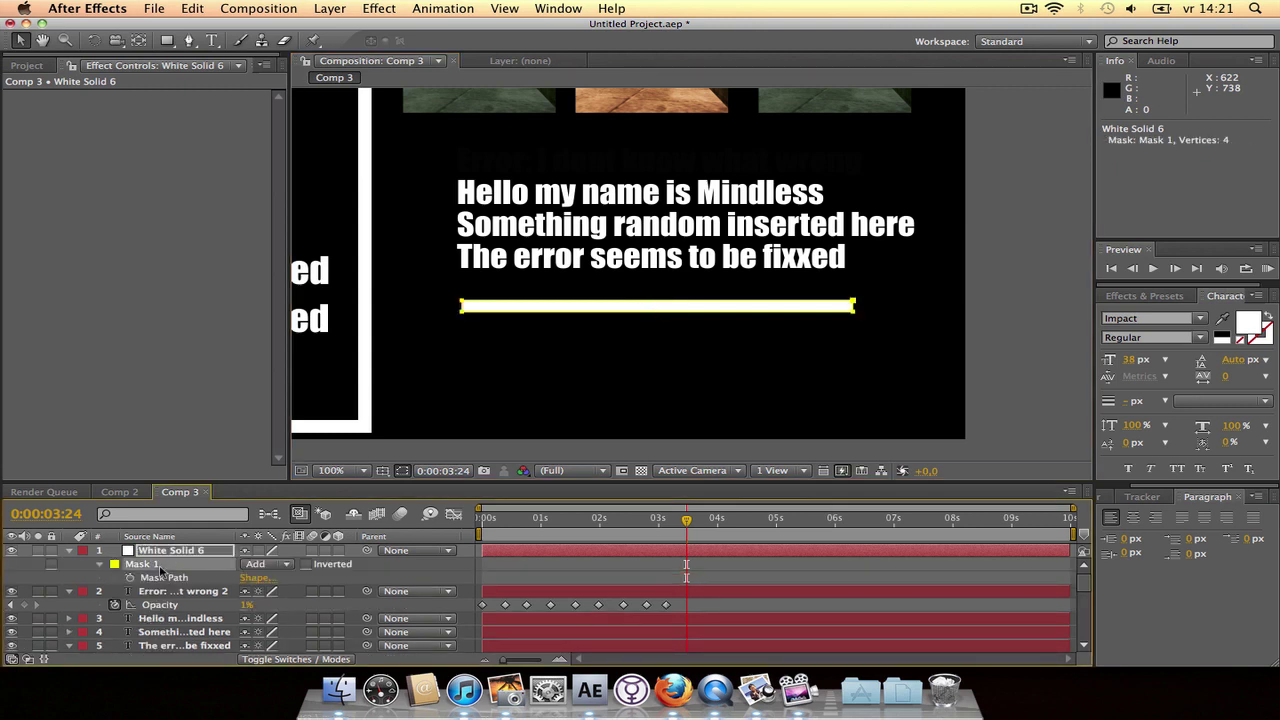
pyautogui.press('super+shift+n')
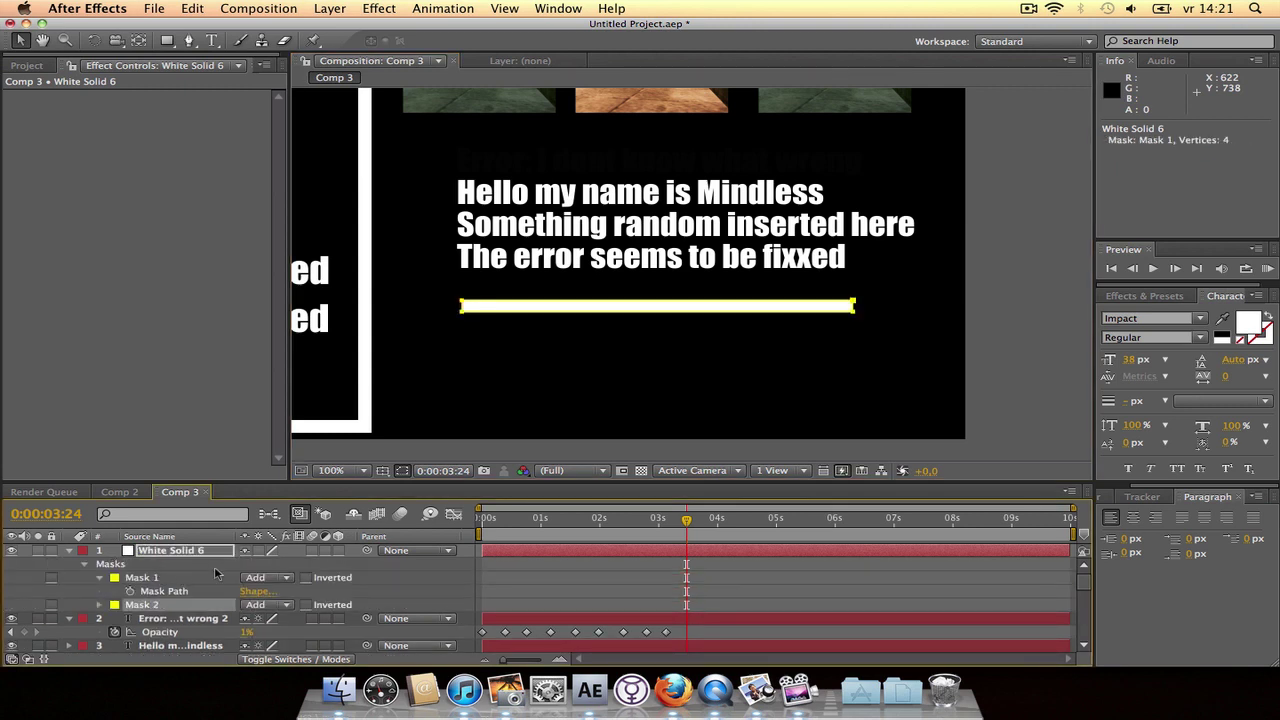
pyautogui.click(253, 606)
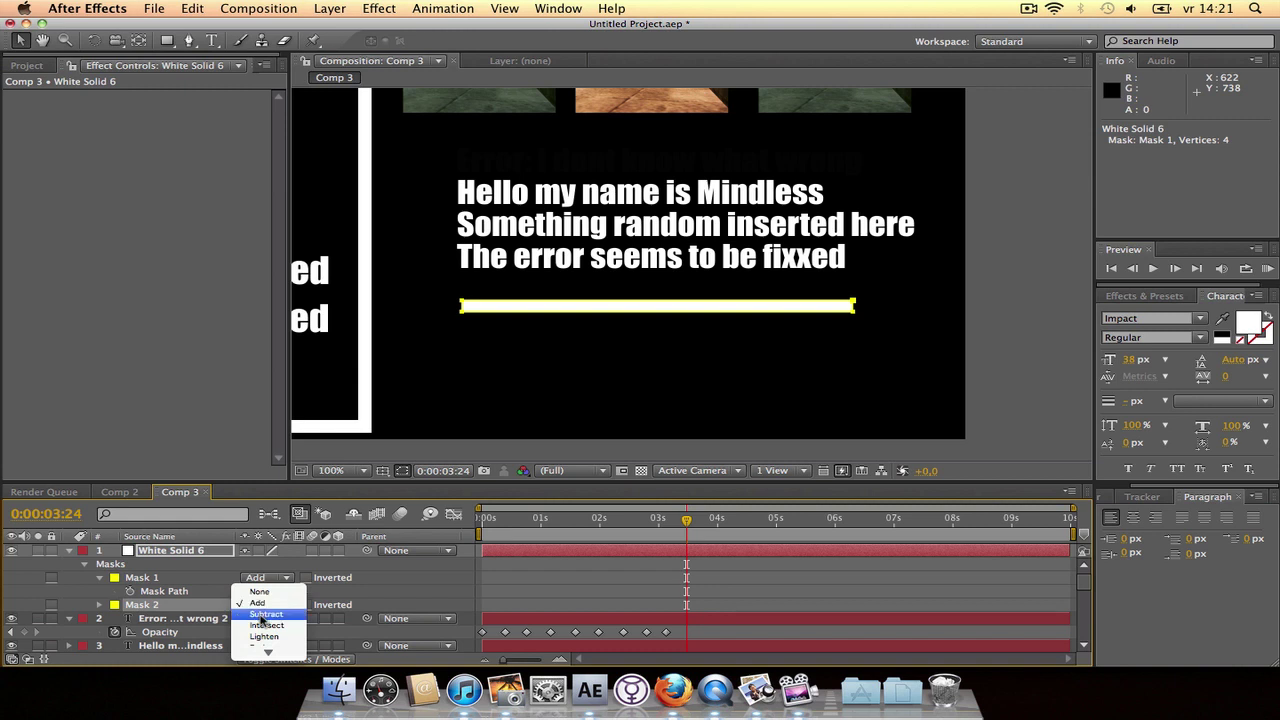
pyautogui.click(260, 621)
# - Set Mask 2's expansion to -73 px to hollow the bar, then nudge it up-left
pyautogui.click(100, 605)
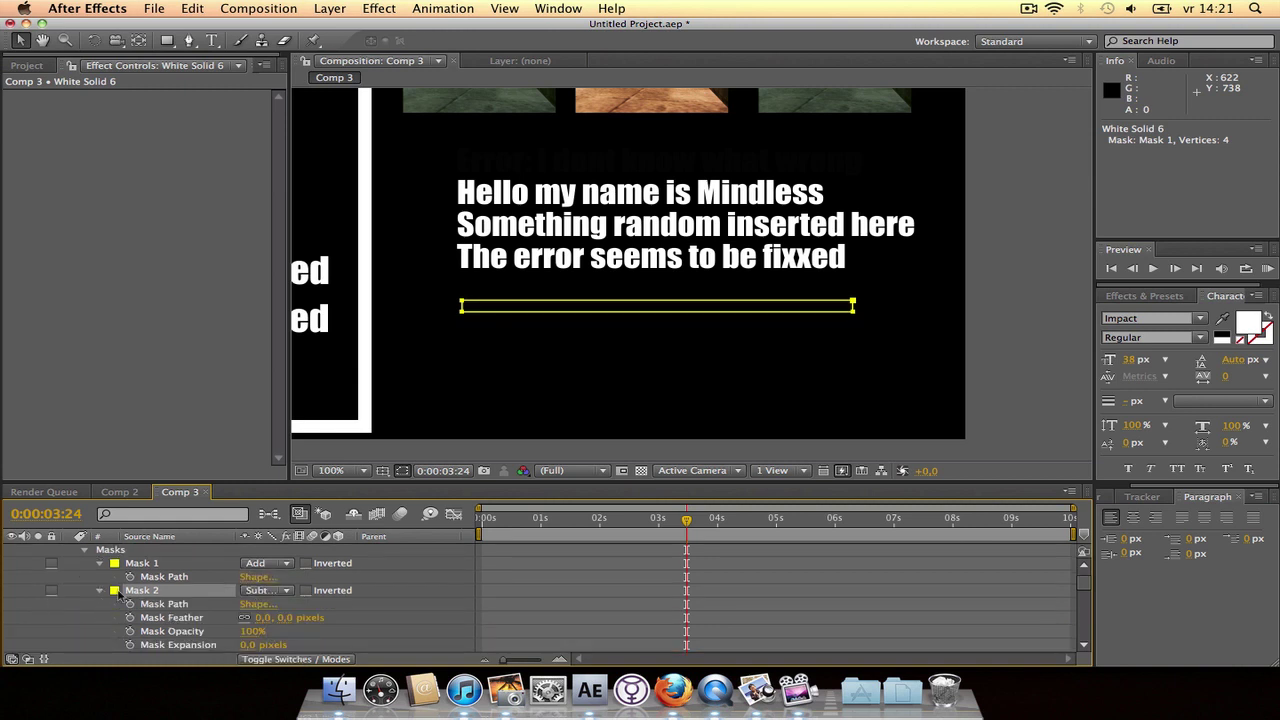
pyautogui.scroll(-1, 246, 632)
pyautogui.moveTo(247, 618); pyautogui.dragTo(221, 617)
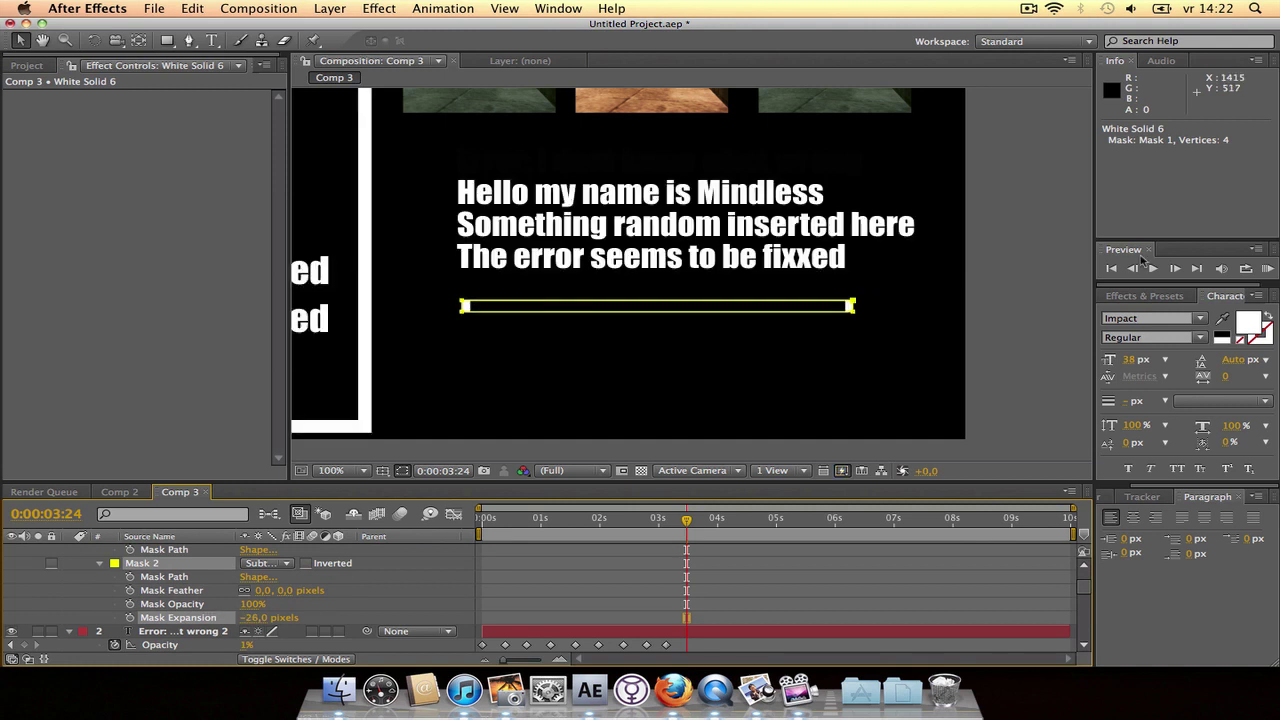
pyautogui.click(1047, 300)
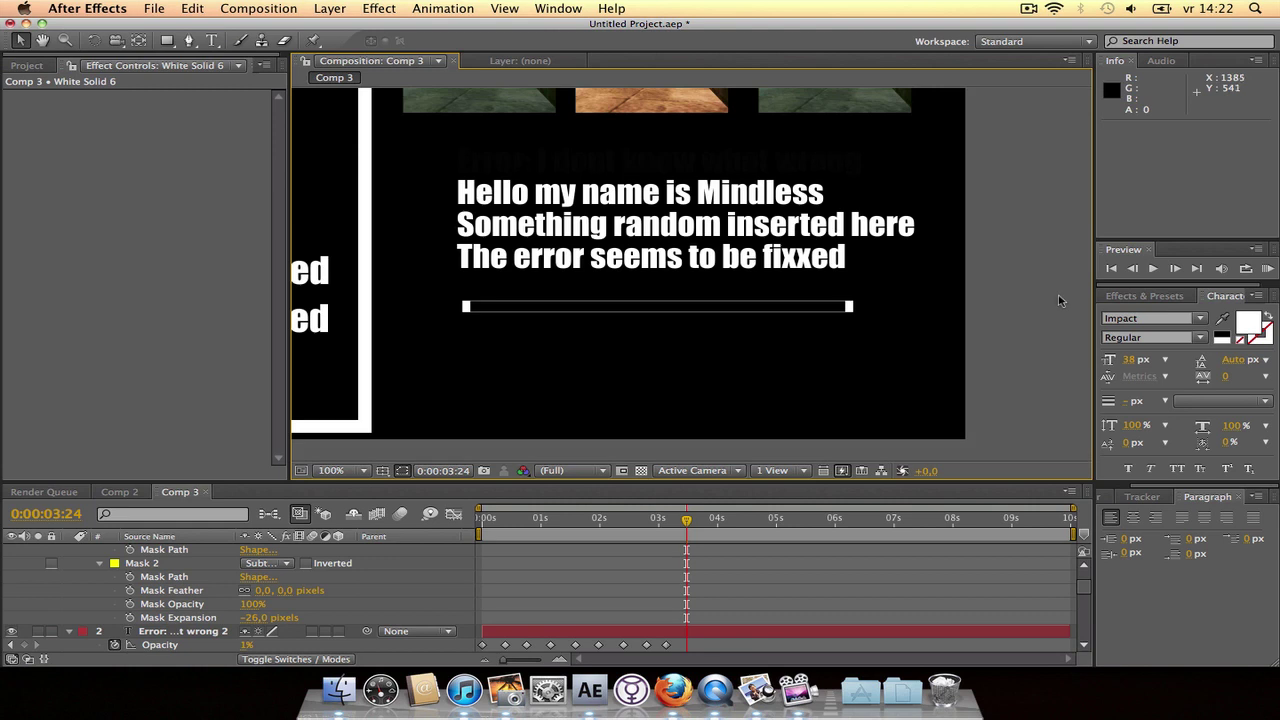
pyautogui.press('.')
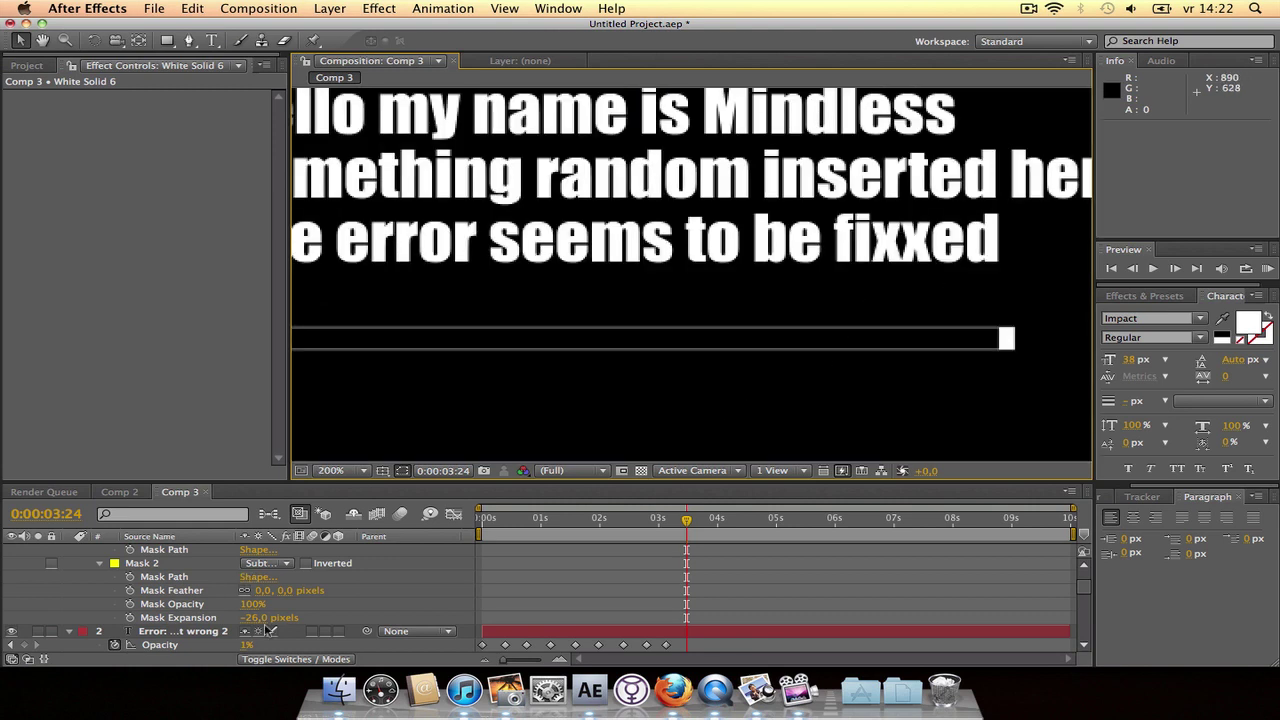
pyautogui.moveTo(258, 622); pyautogui.dragTo(220, 616)
pyautogui.press(',')
pyautogui.press(',')
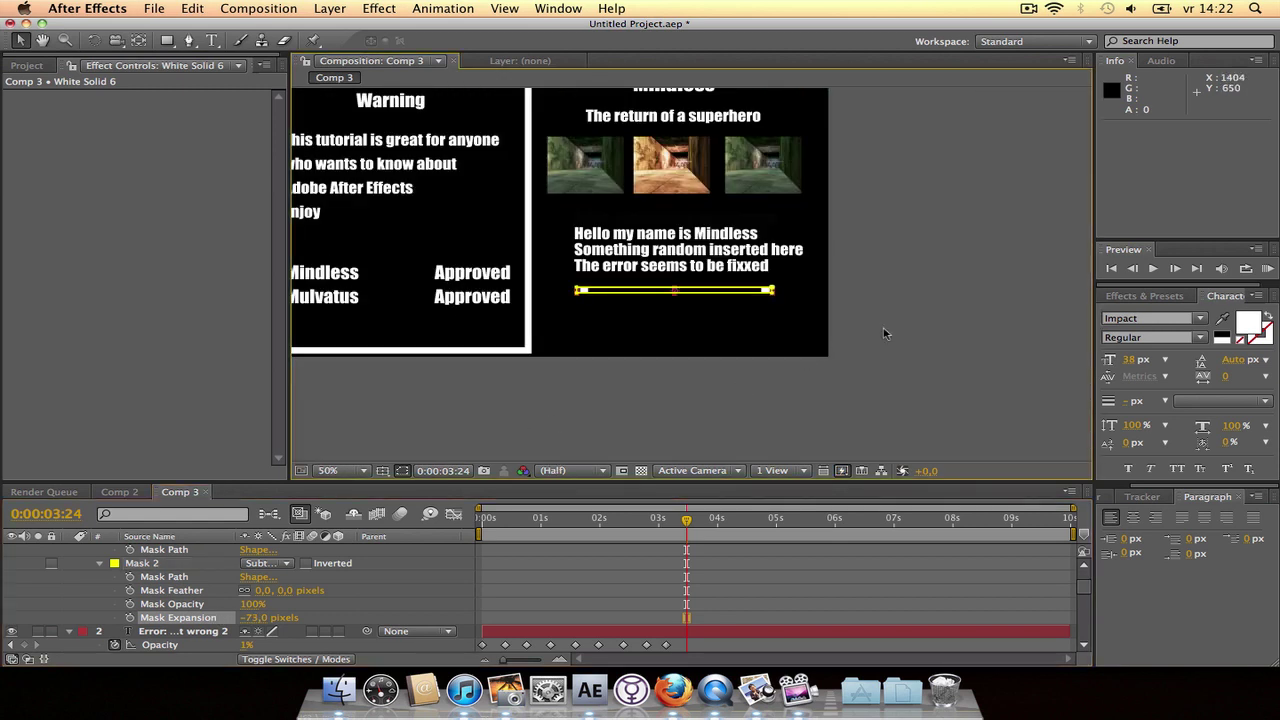
pyautogui.press('.')
pyautogui.press('.')
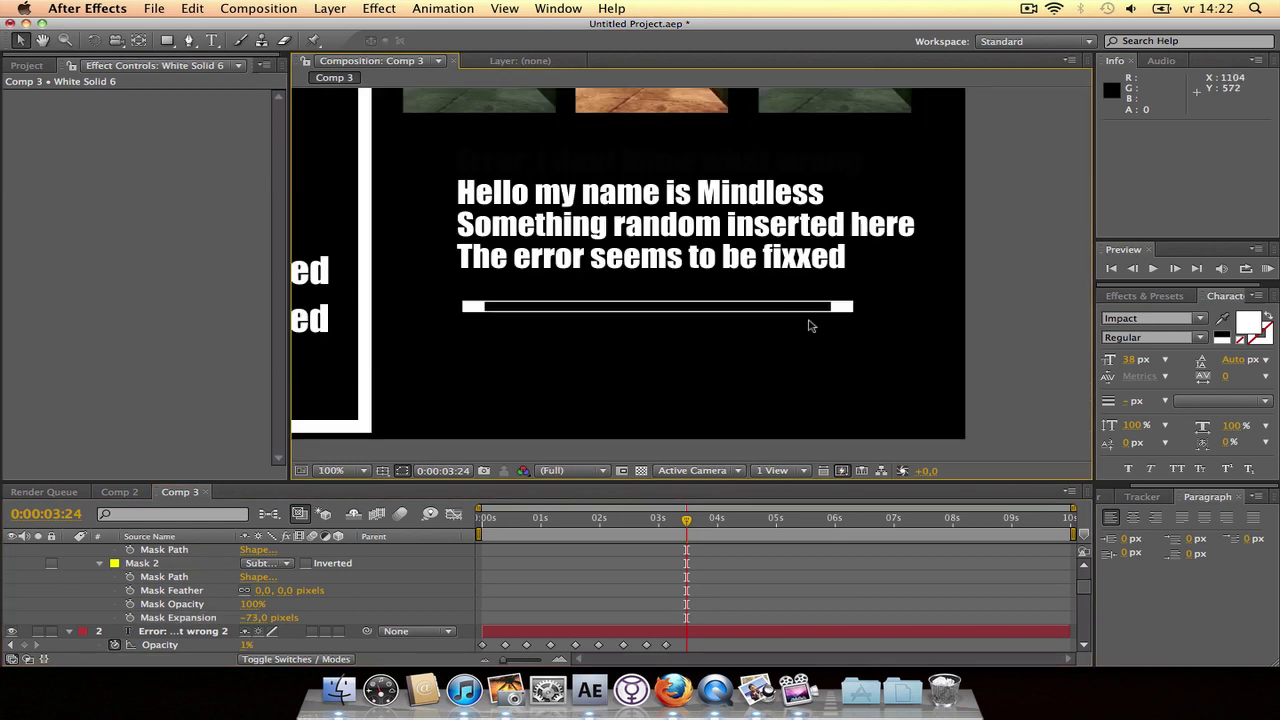
pyautogui.moveTo(800, 312); pyautogui.dragTo(797, 308)
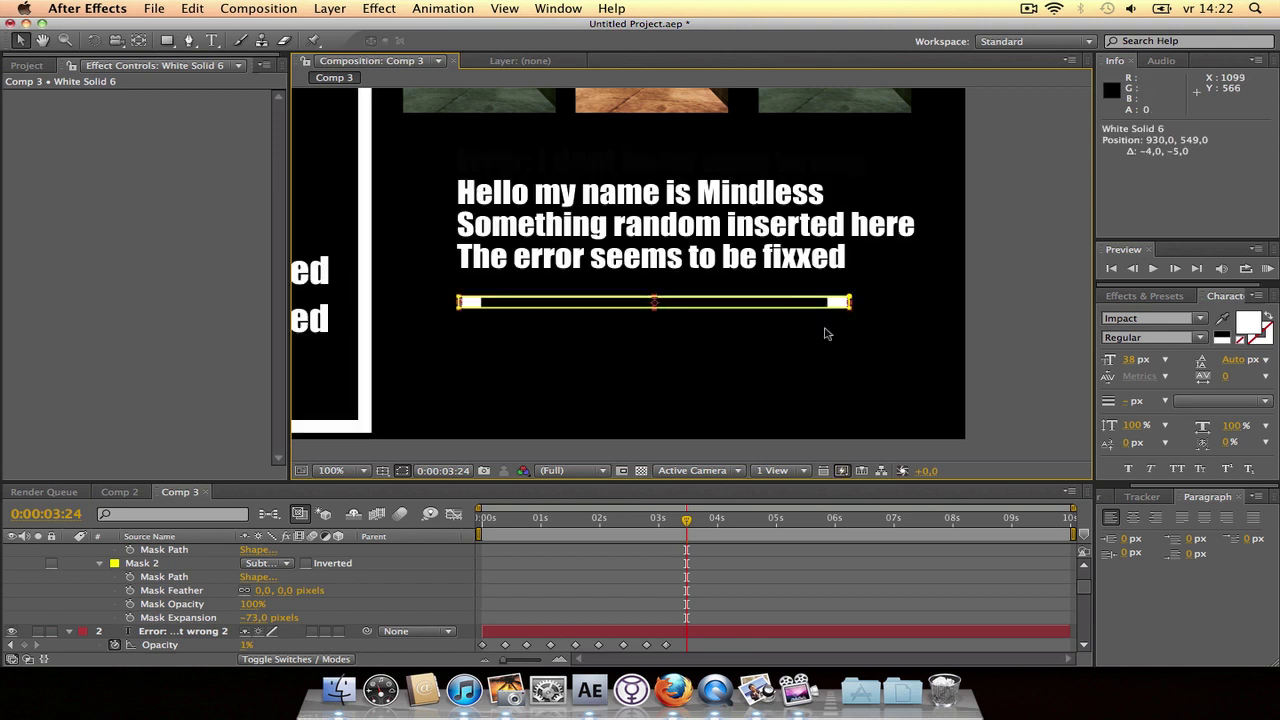